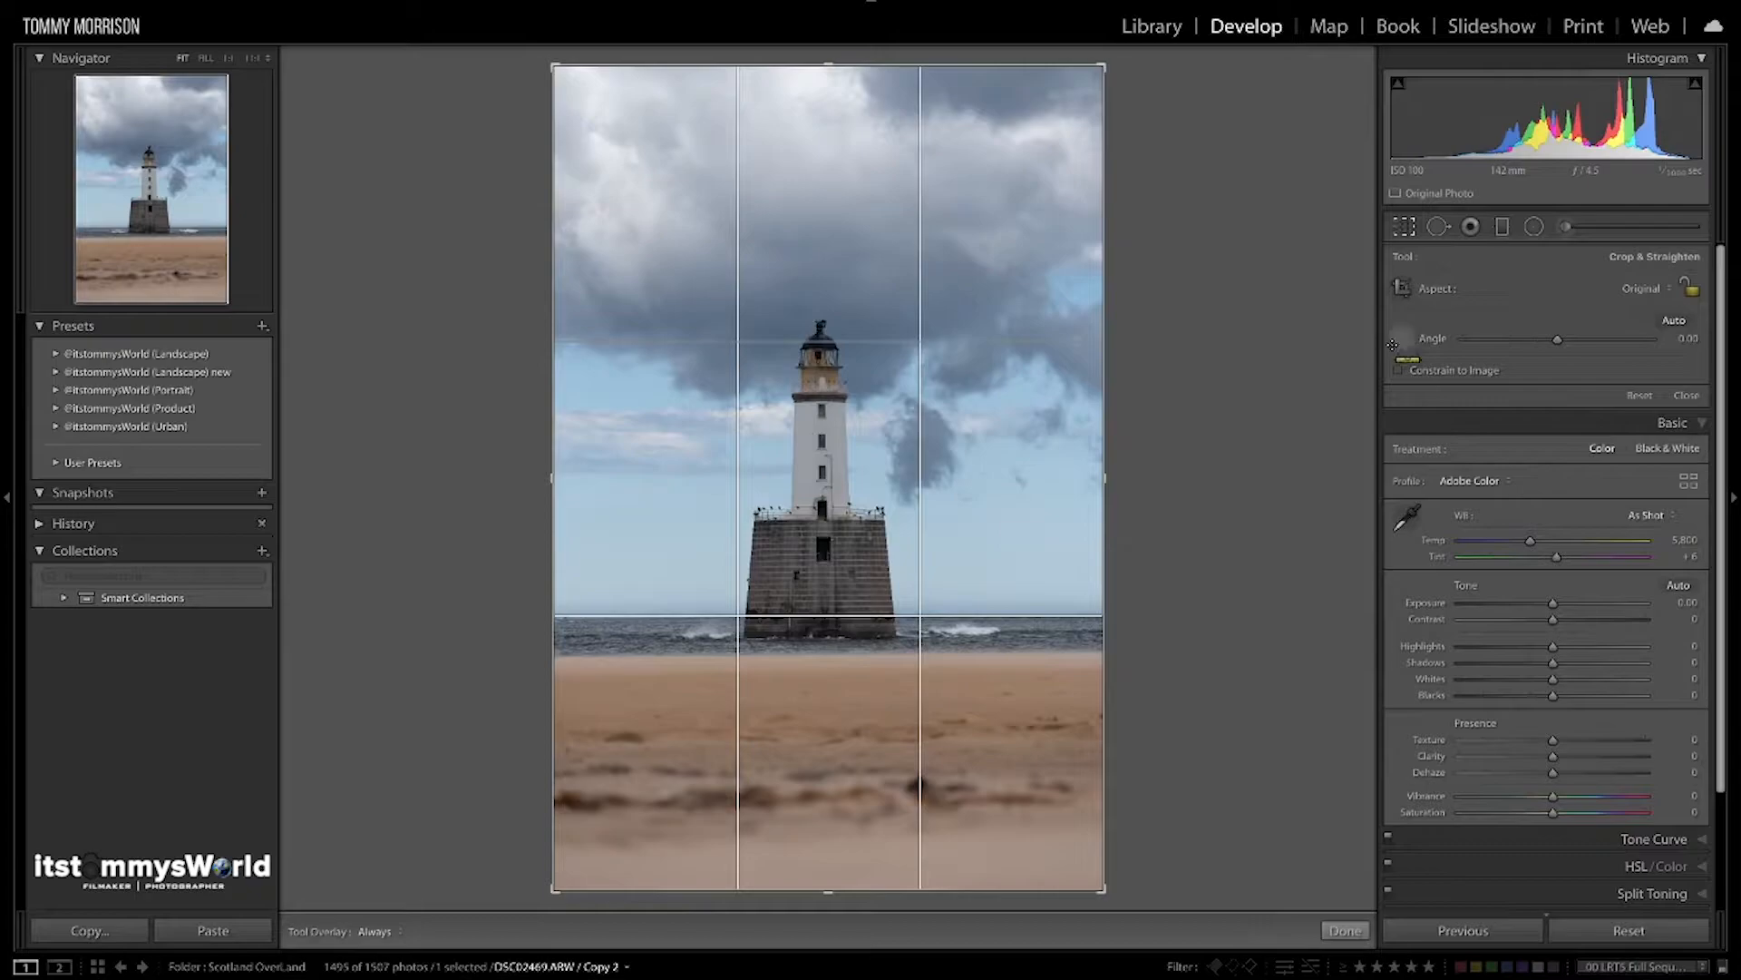
Straighten the photo along the sea horizon and try a 1 x 1 crop framed around the lighthouse
{"action": "left_click_drag", "start_coordinate": [555, 618], "coordinate": [1167, 613]}
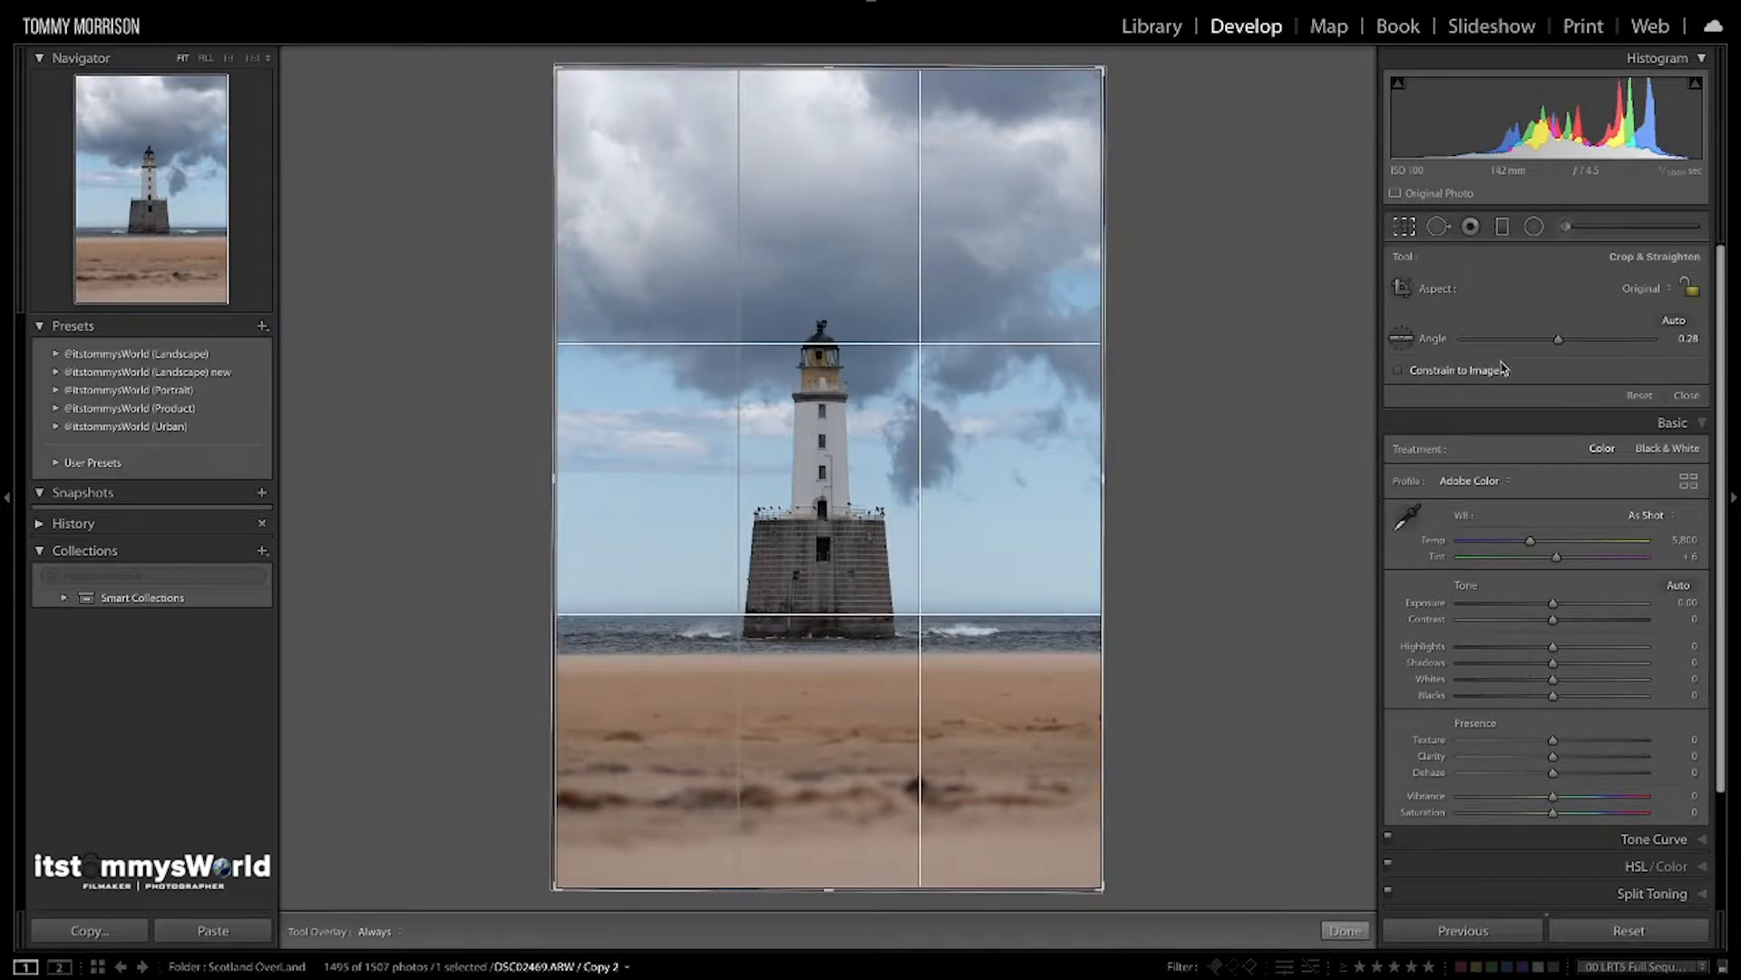
{"action": "left_click", "coordinate": [1652, 289]}
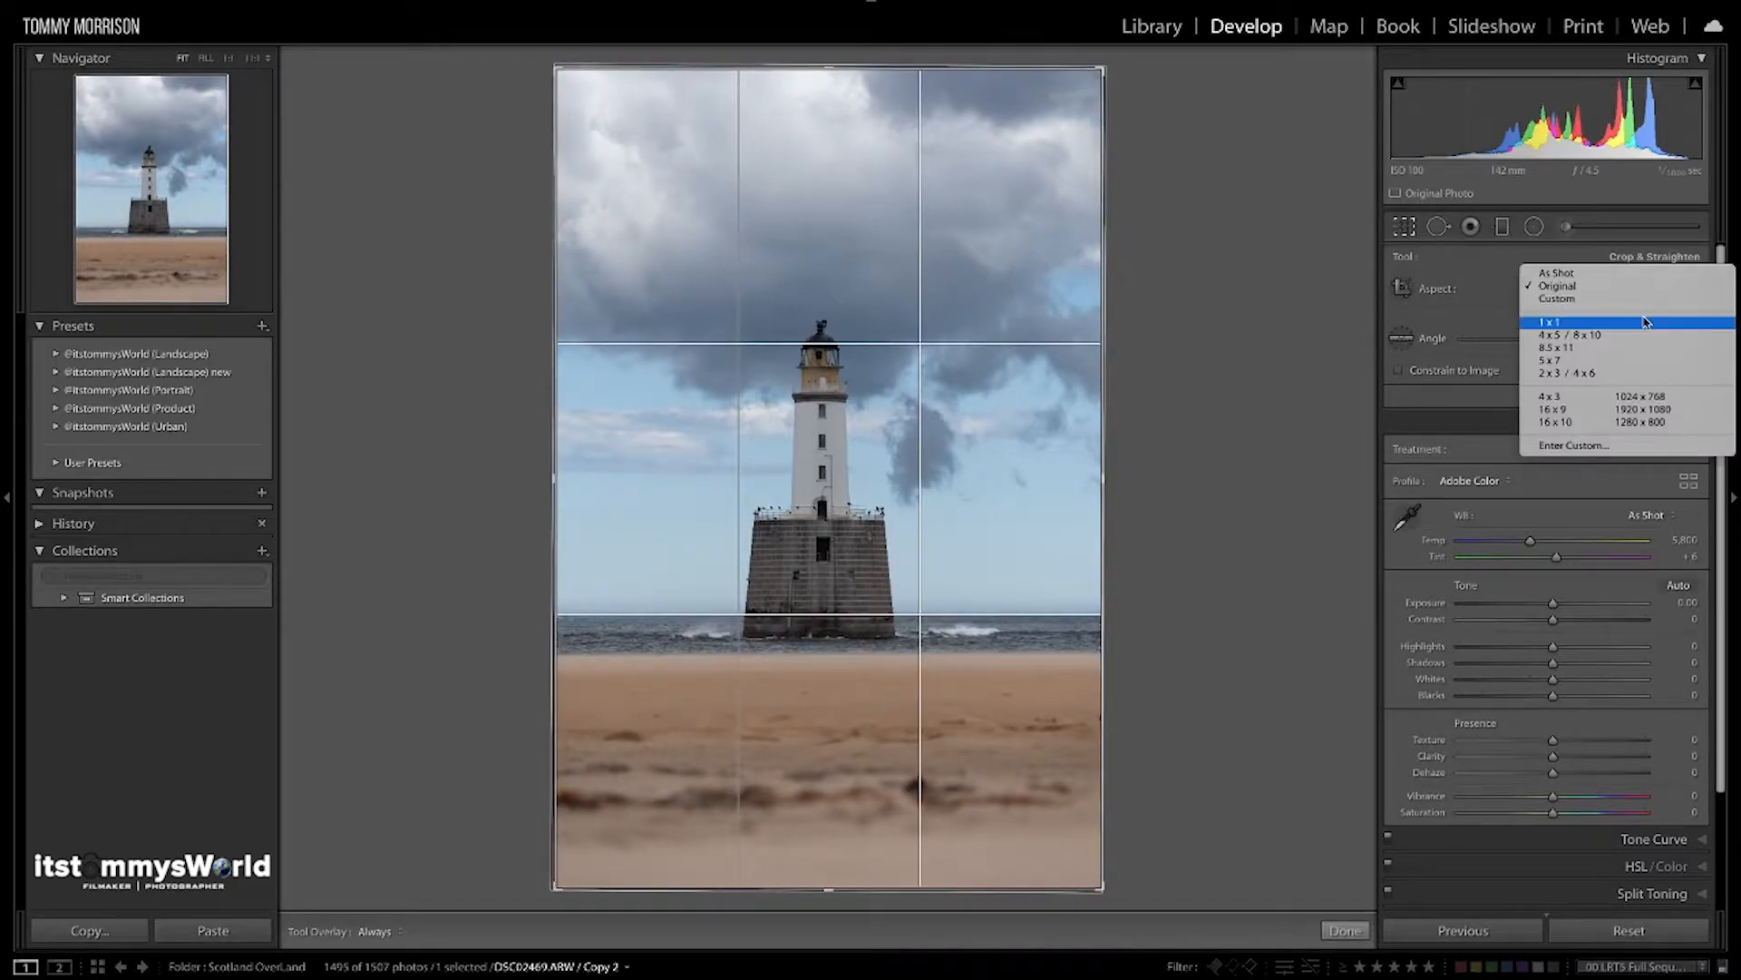
{"action": "left_click", "coordinate": [1646, 323]}
{"action": "mouse_move", "coordinate": [918, 451]}
{"action": "left_mouse_down"}
{"action": "mouse_move", "coordinate": [915, 426]}
{"action": "mouse_move", "coordinate": [921, 441]}
{"action": "left_mouse_up"}
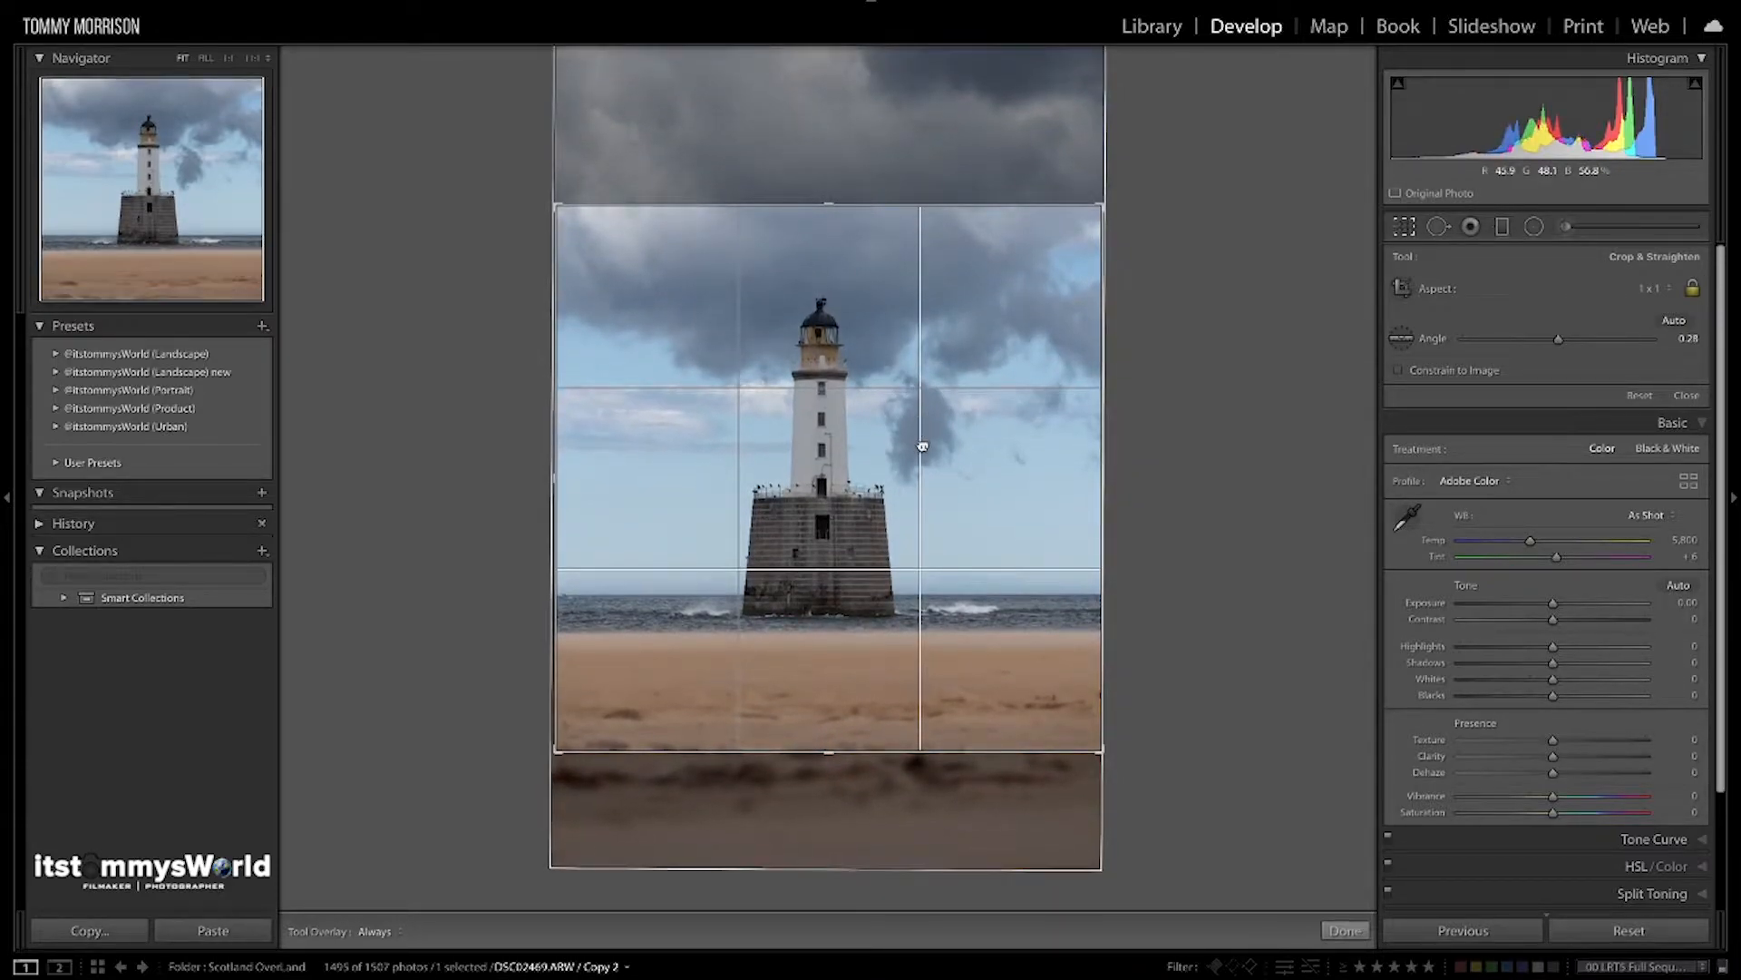
Crop the photo to a vertical 4 x 5 / 8 x 10 frame, centring the lighthouse and enlarging the frame to include more sky and beach
{"action": "left_click", "coordinate": [1647, 289]}
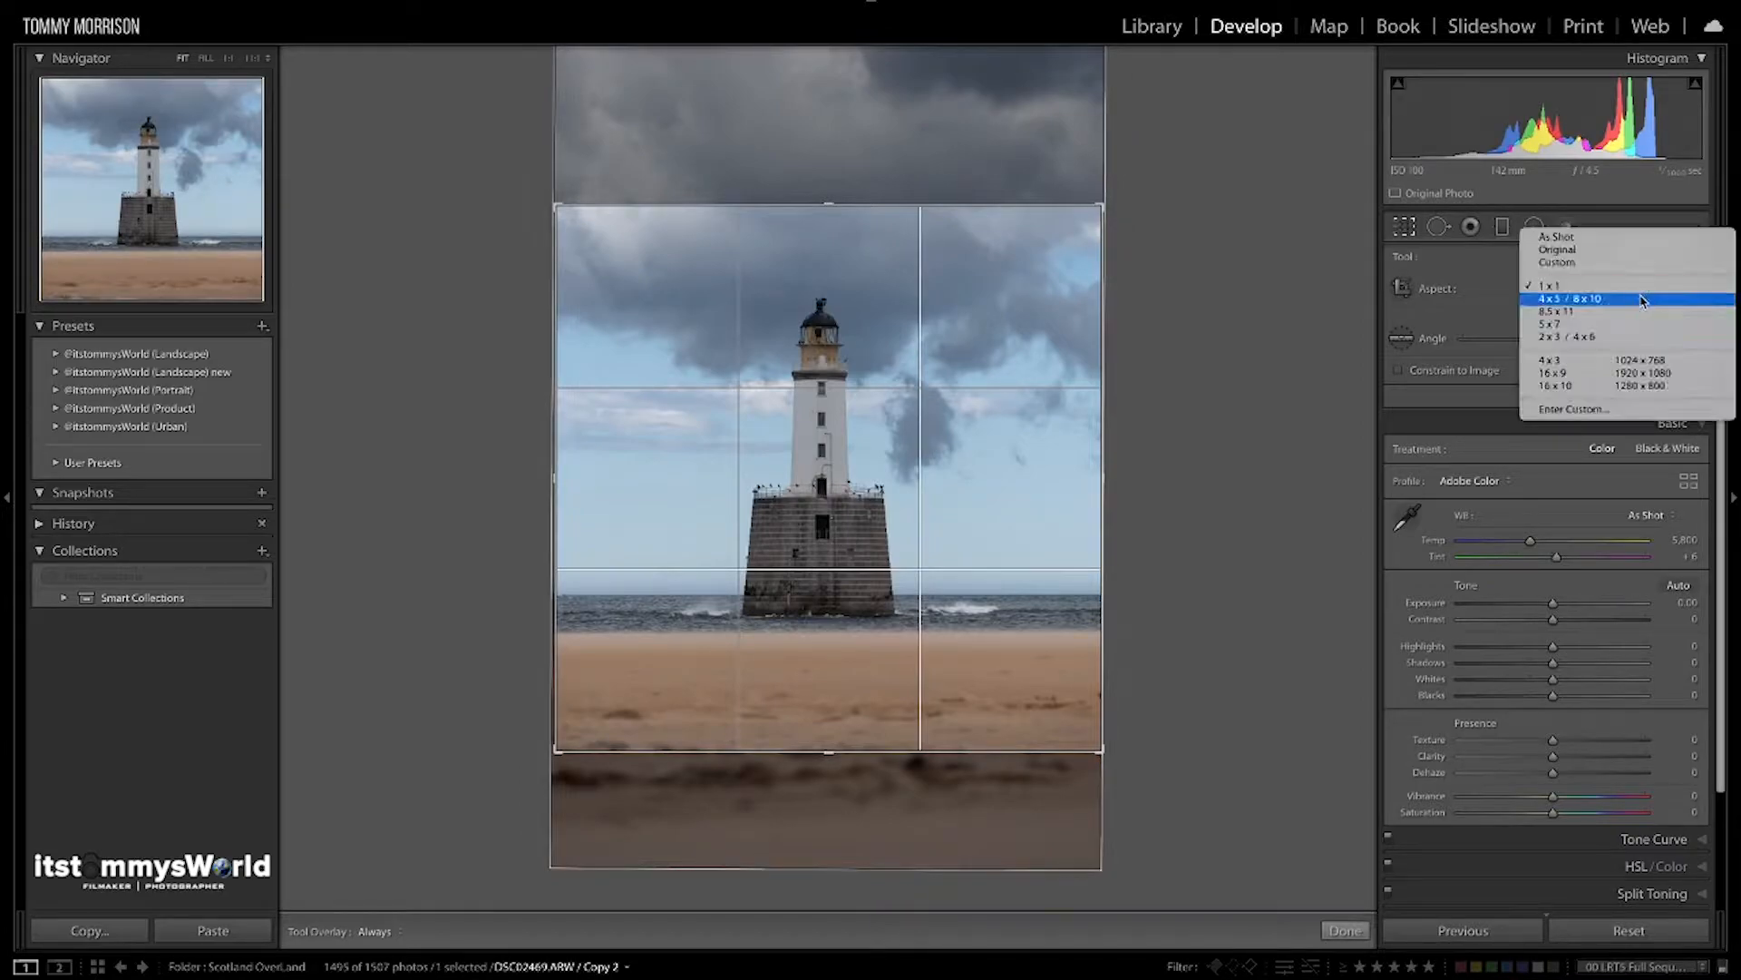
{"action": "left_click", "coordinate": [1645, 303]}
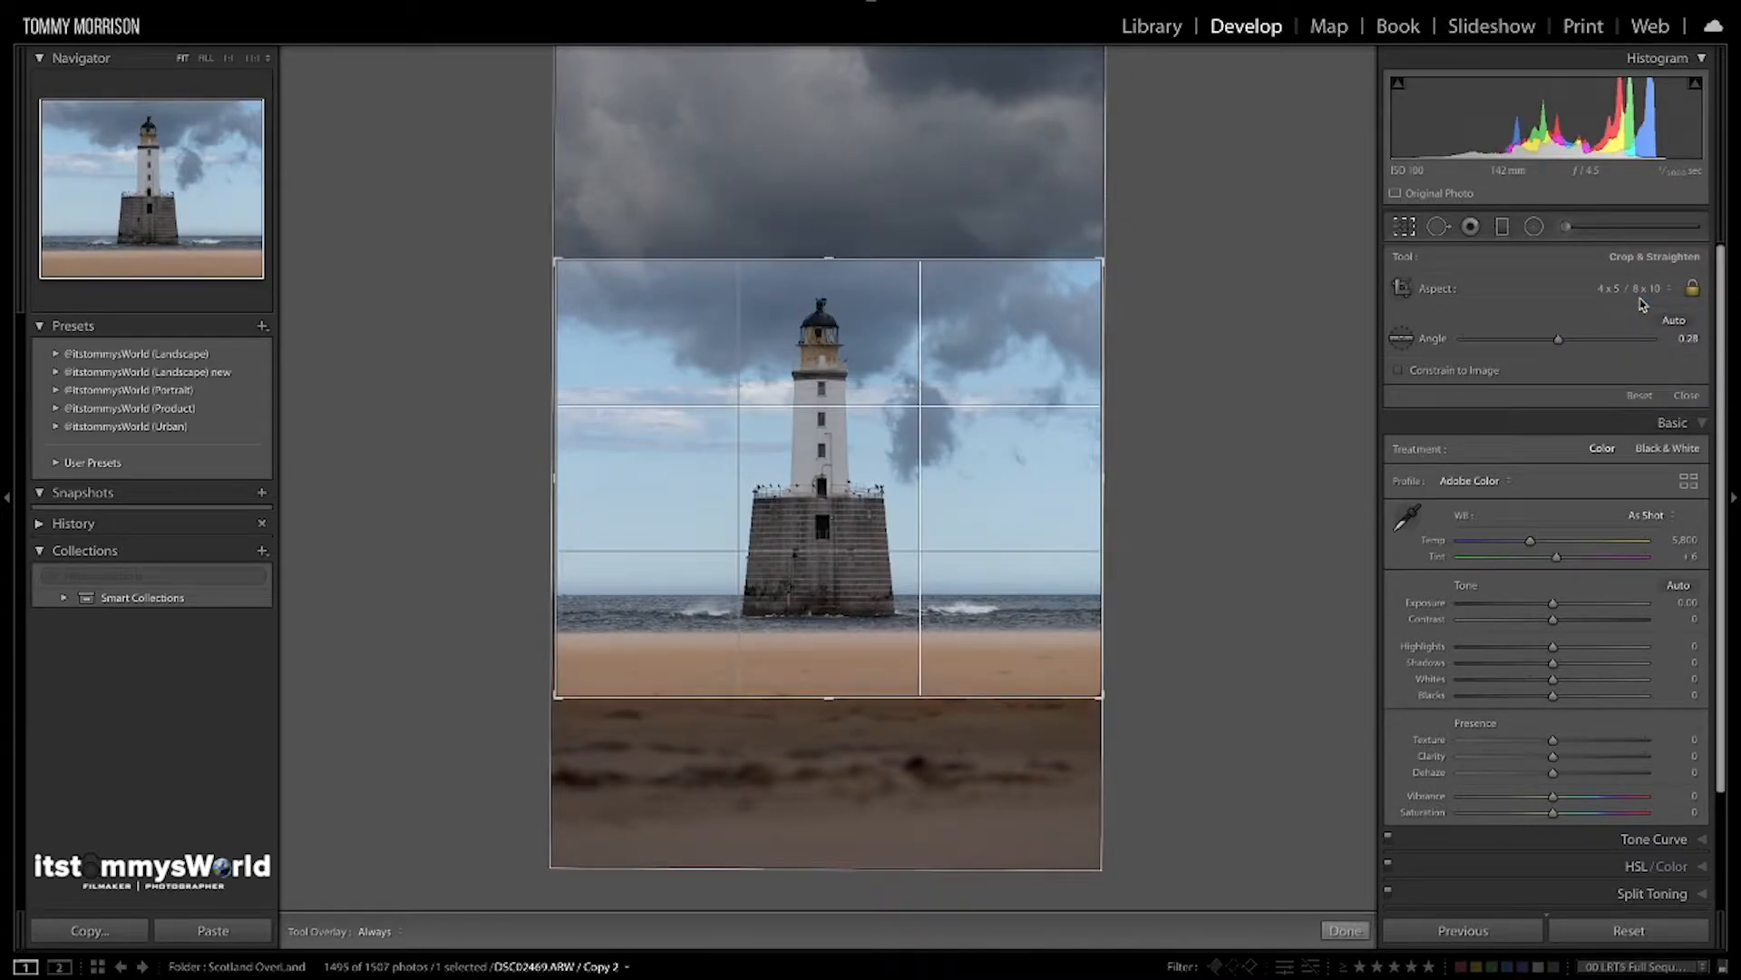
{"action": "key", "text": "x"}
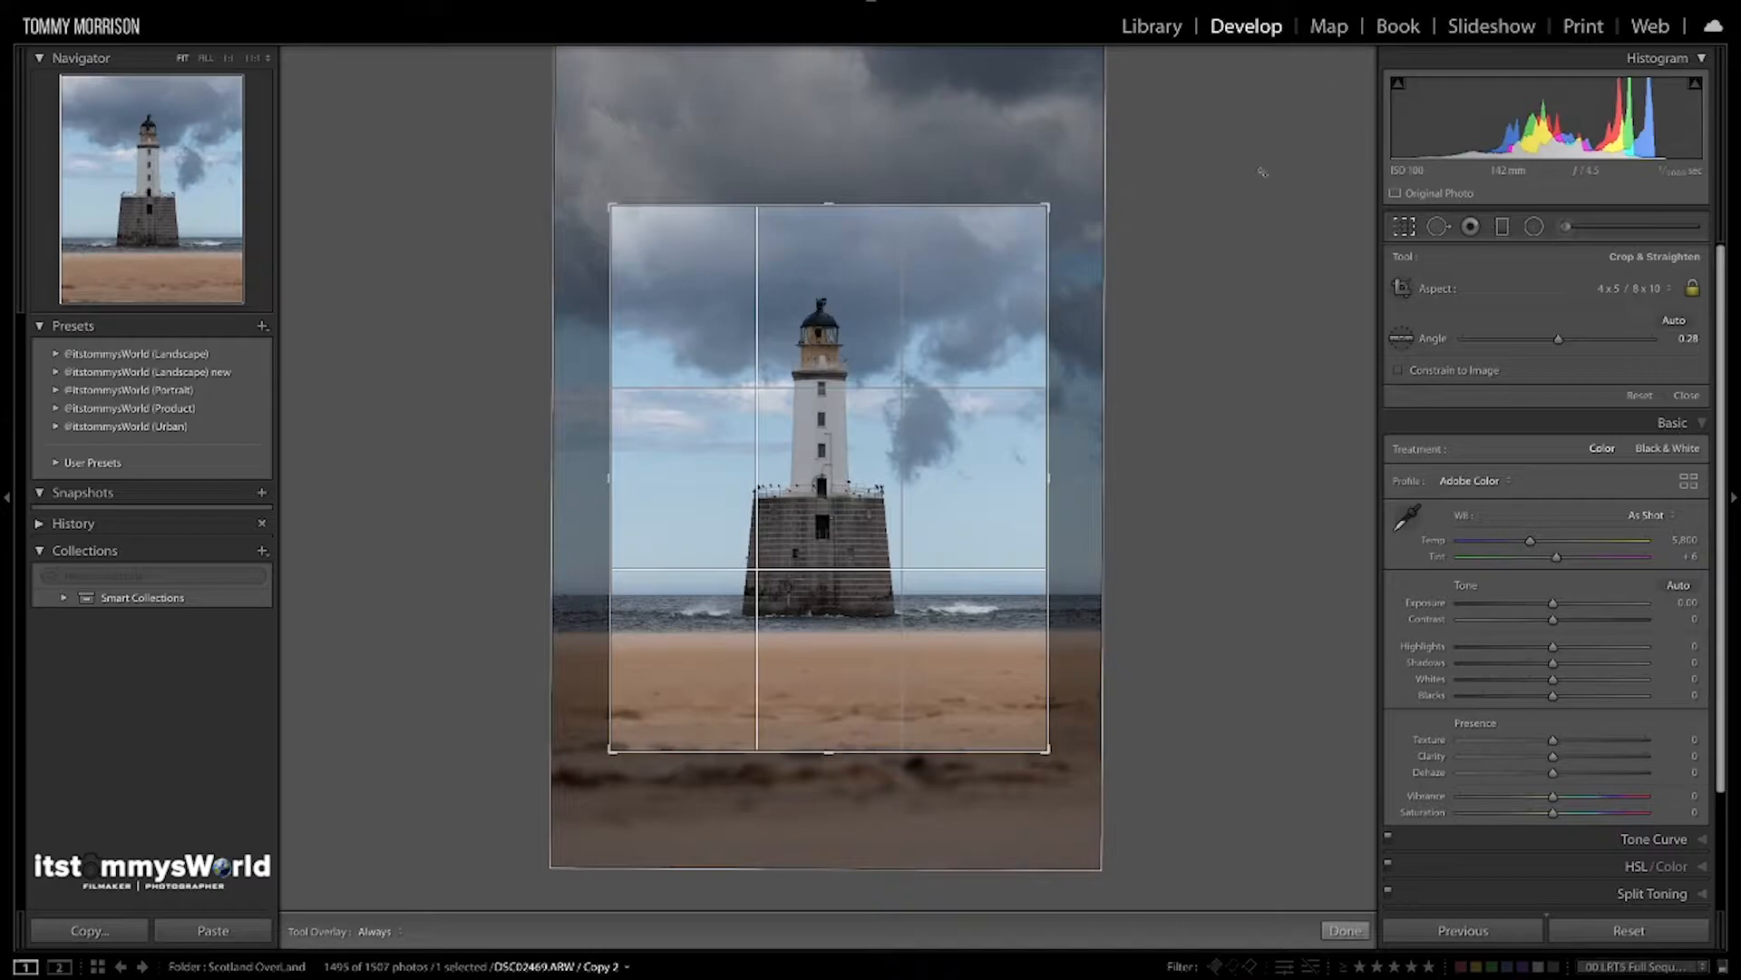
{"action": "left_click_drag", "start_coordinate": [916, 390], "coordinate": [927, 390]}
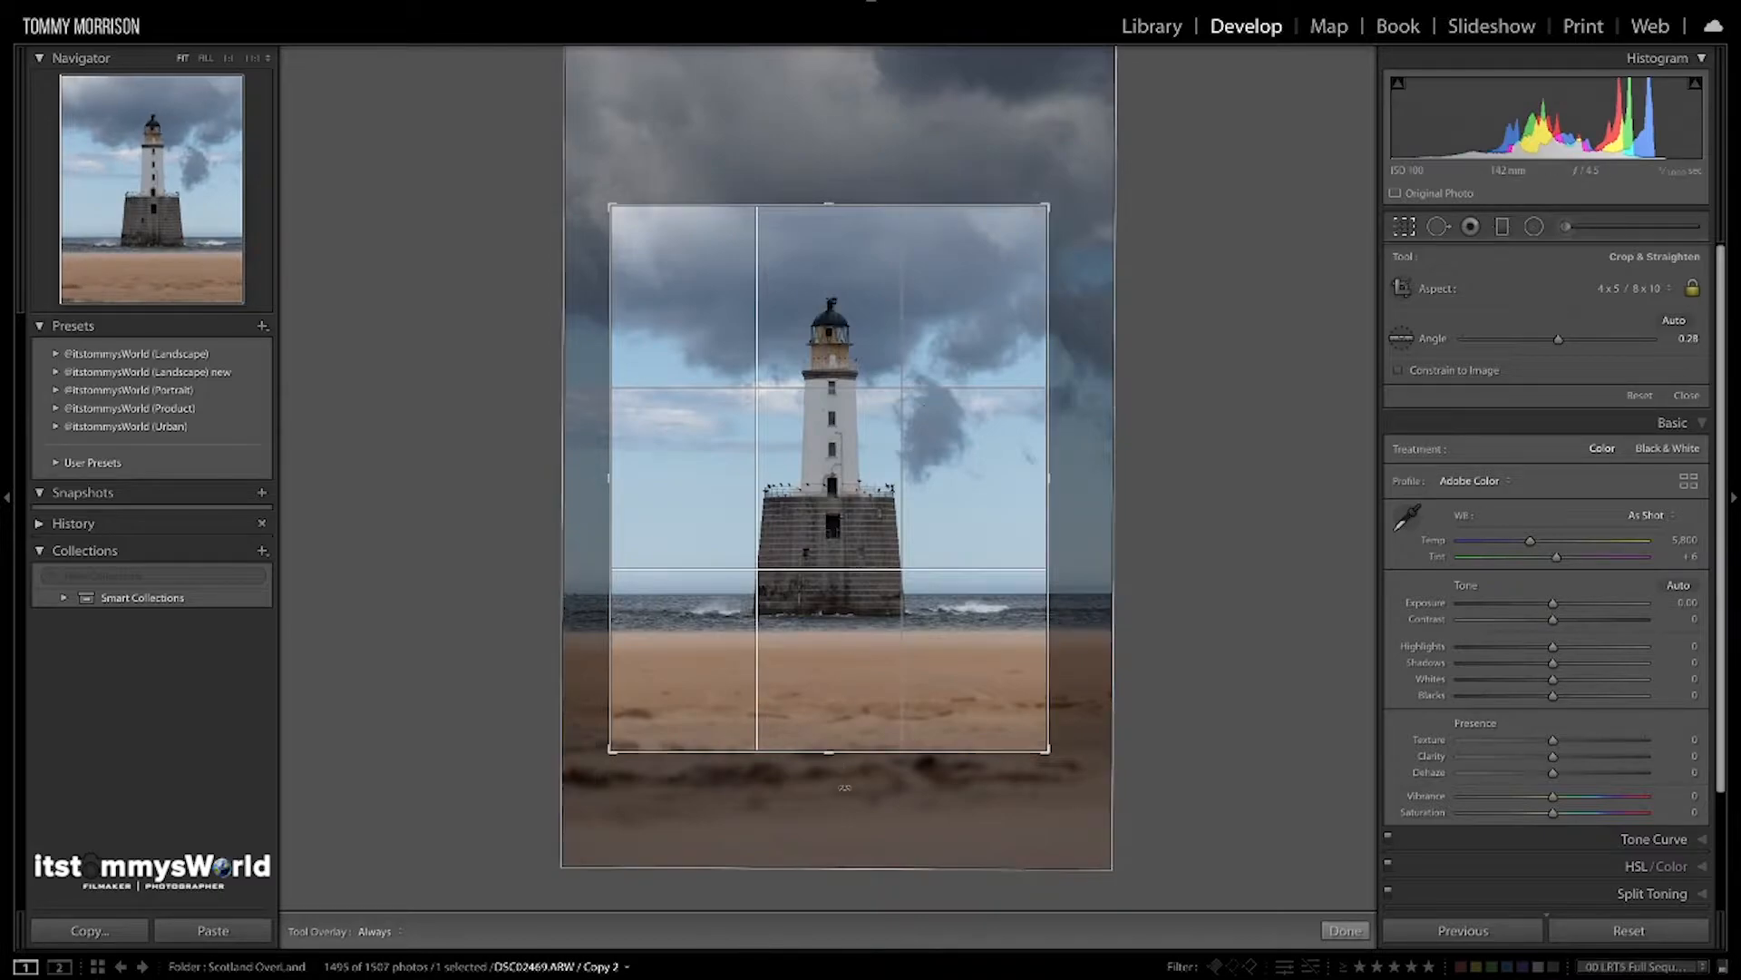
{"action": "key", "text": "alt"}
{"action": "left_click_drag", "start_coordinate": [828, 752], "coordinate": [857, 869]}
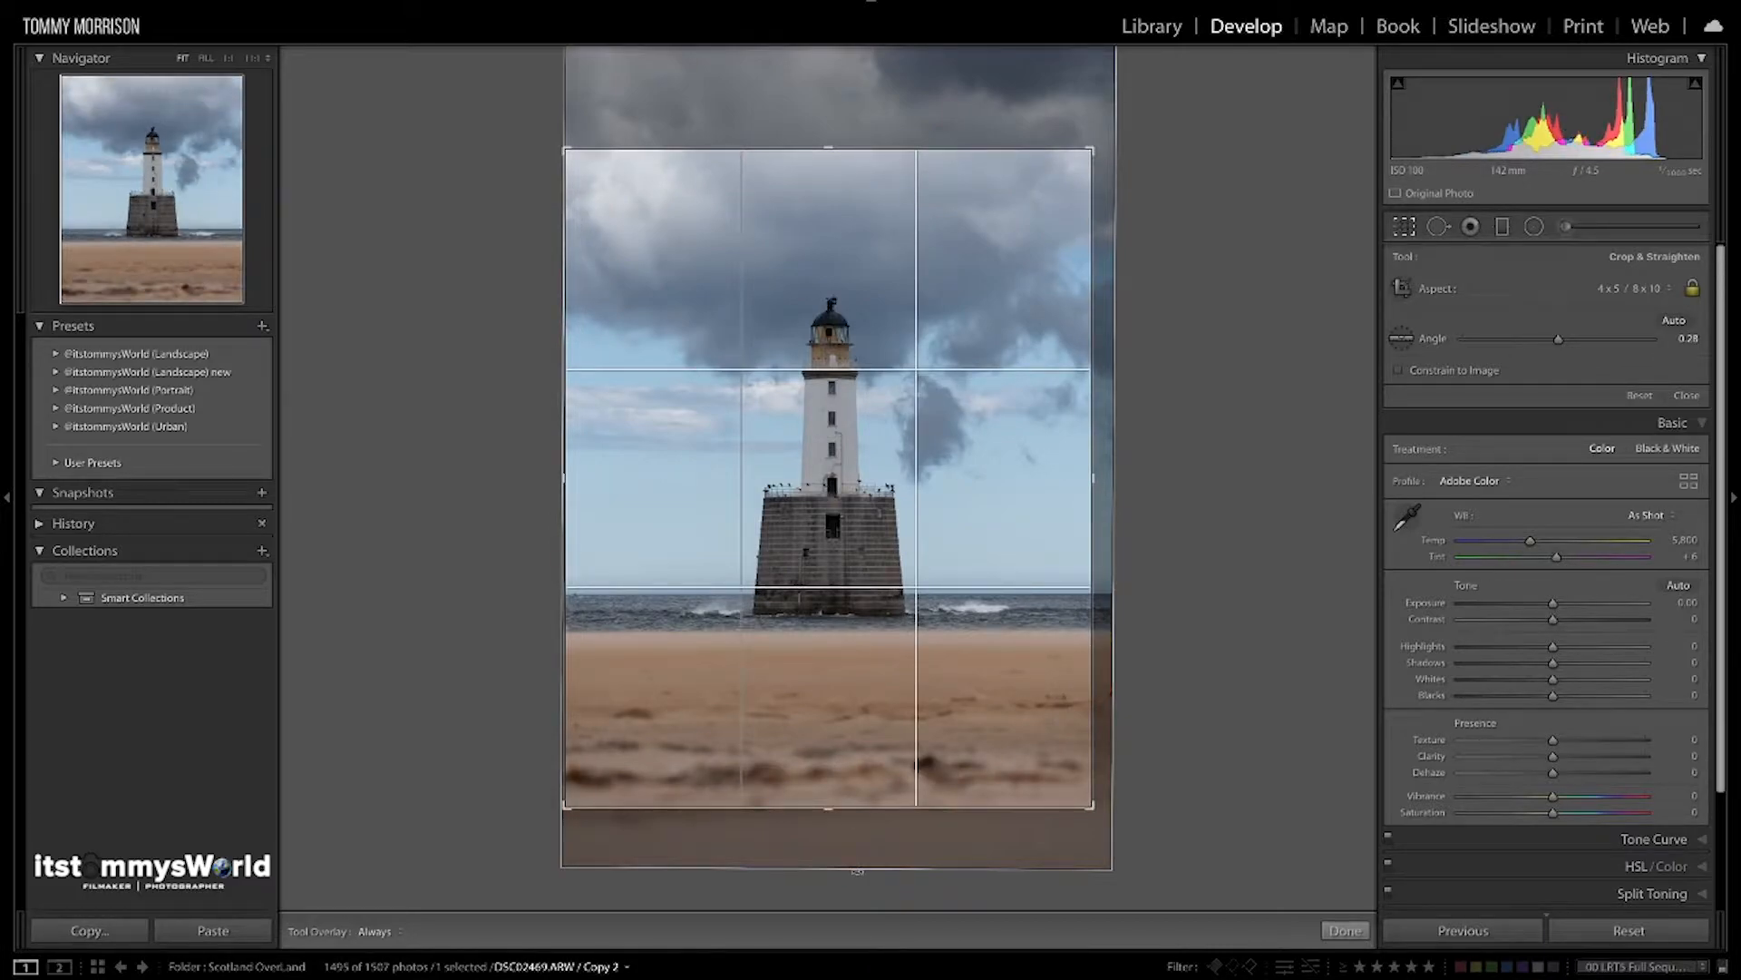
{"action": "key", "text": "Return"}
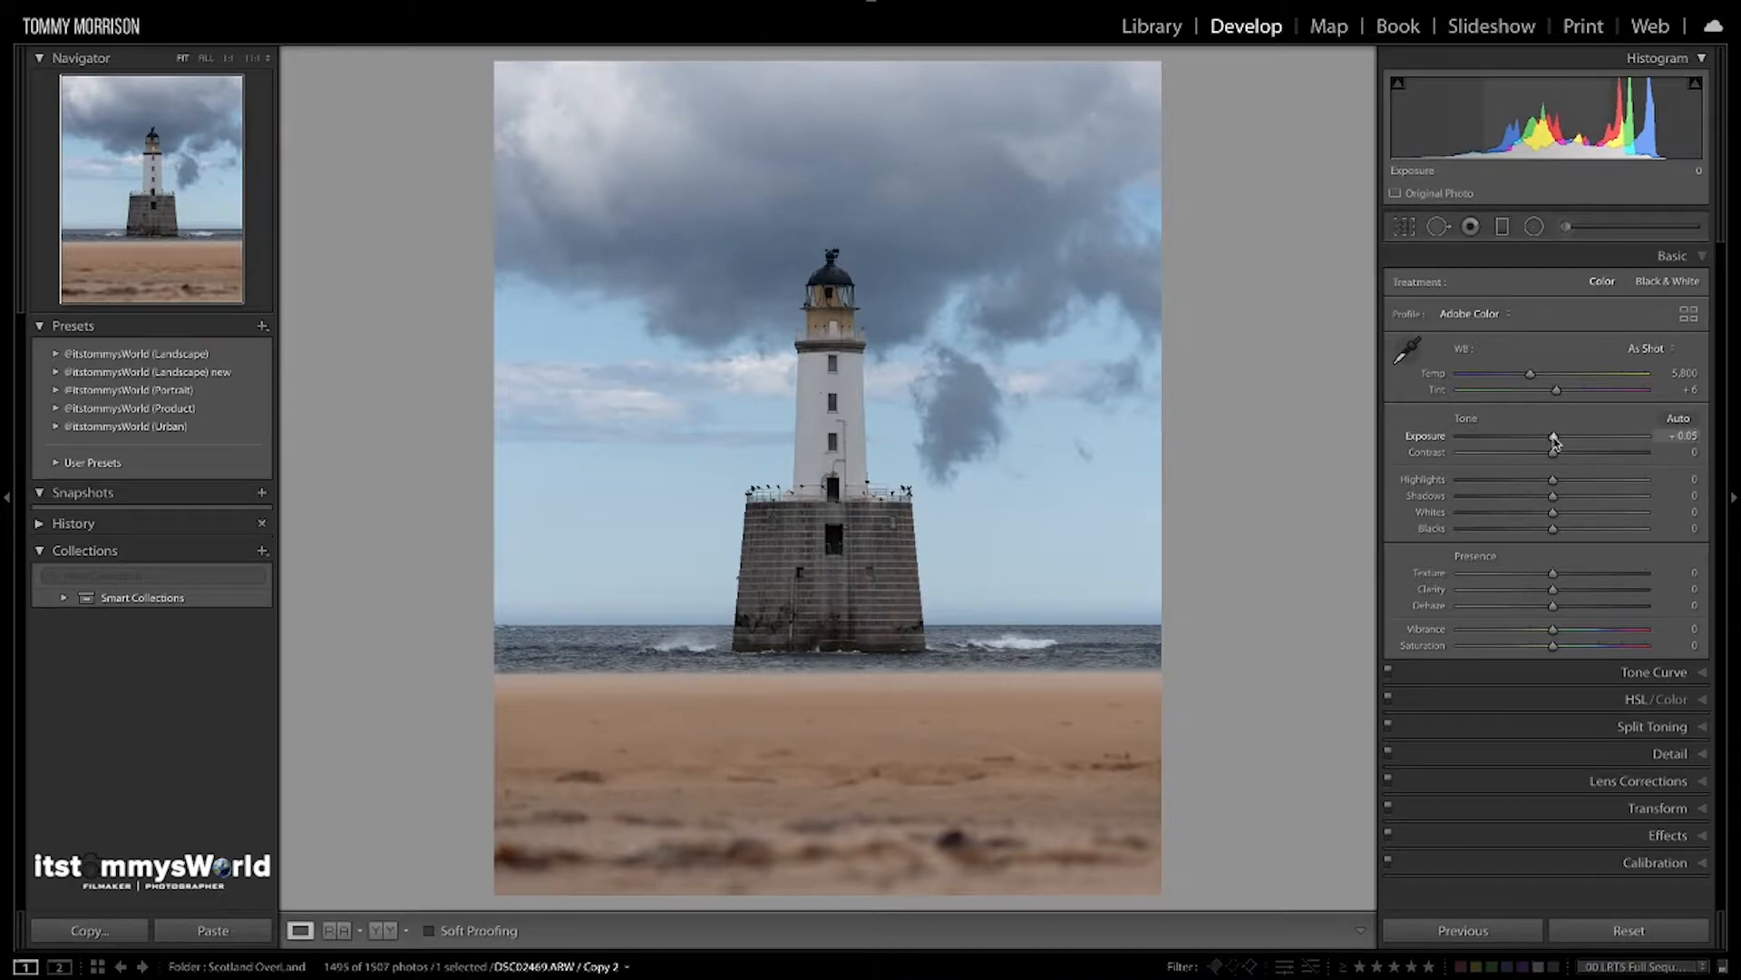
Set the photo's Exposure to +0.10 and its white balance to Temp 6,311 and Tint +3
{"action": "left_click_drag", "start_coordinate": [1554, 441], "coordinate": [1555, 442]}
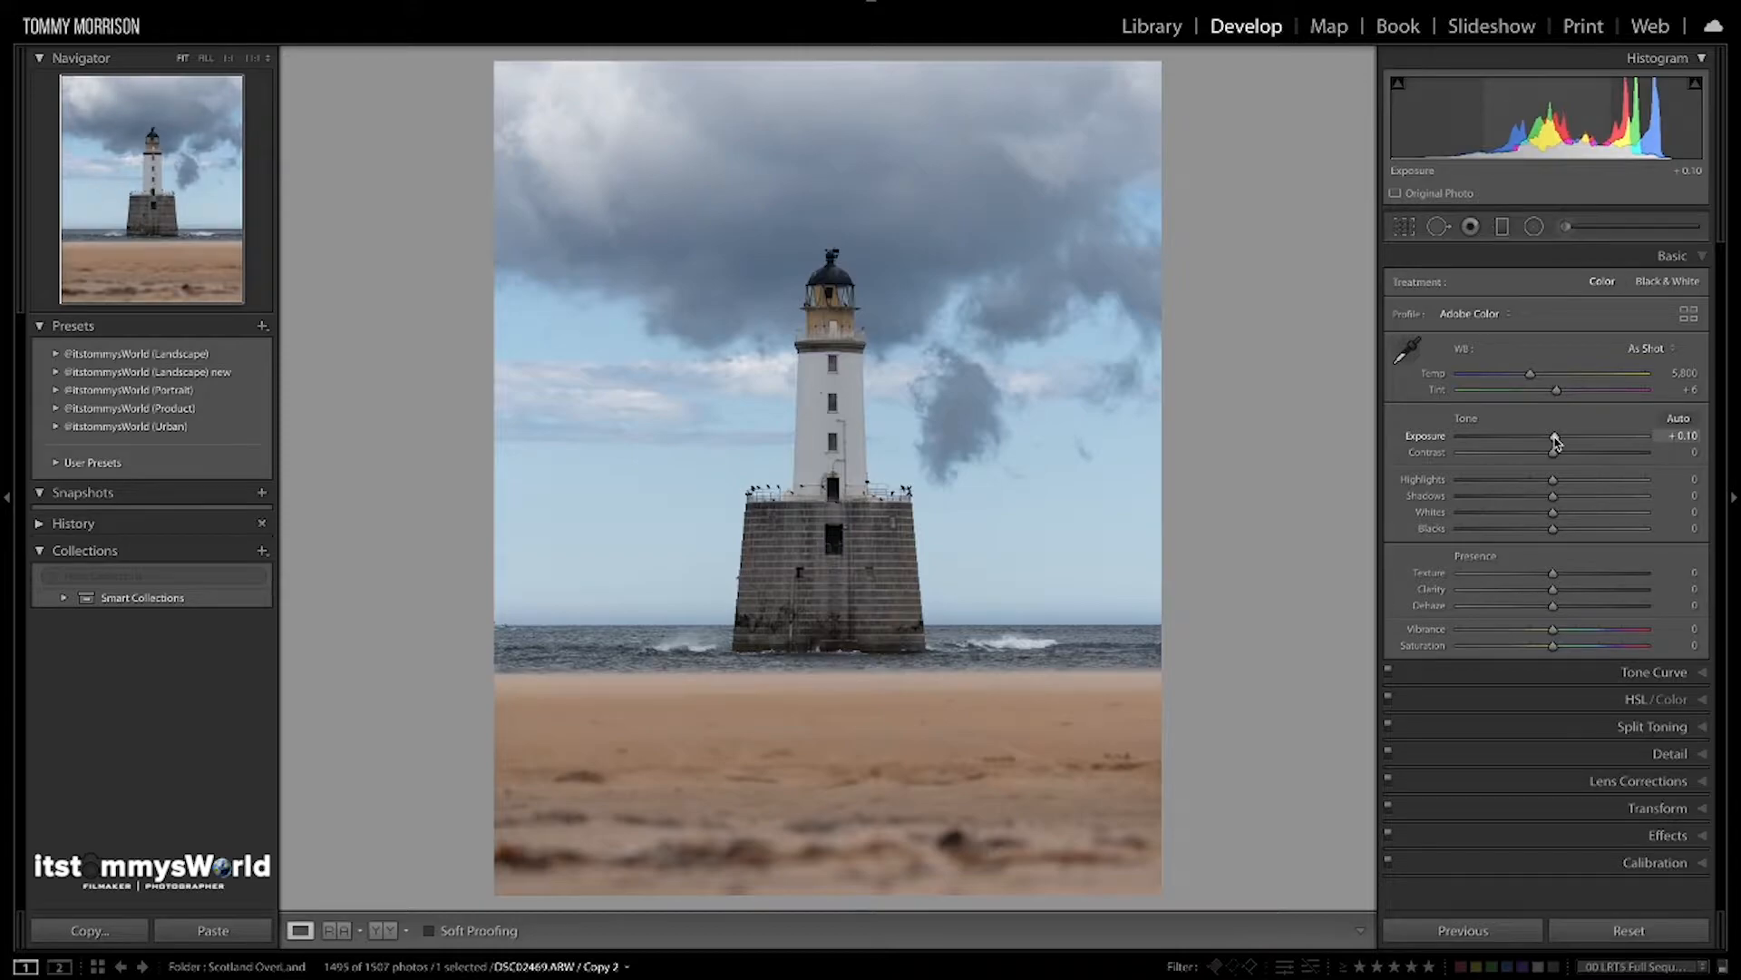
{"action": "left_click_drag", "start_coordinate": [1529, 374], "coordinate": [1540, 380]}
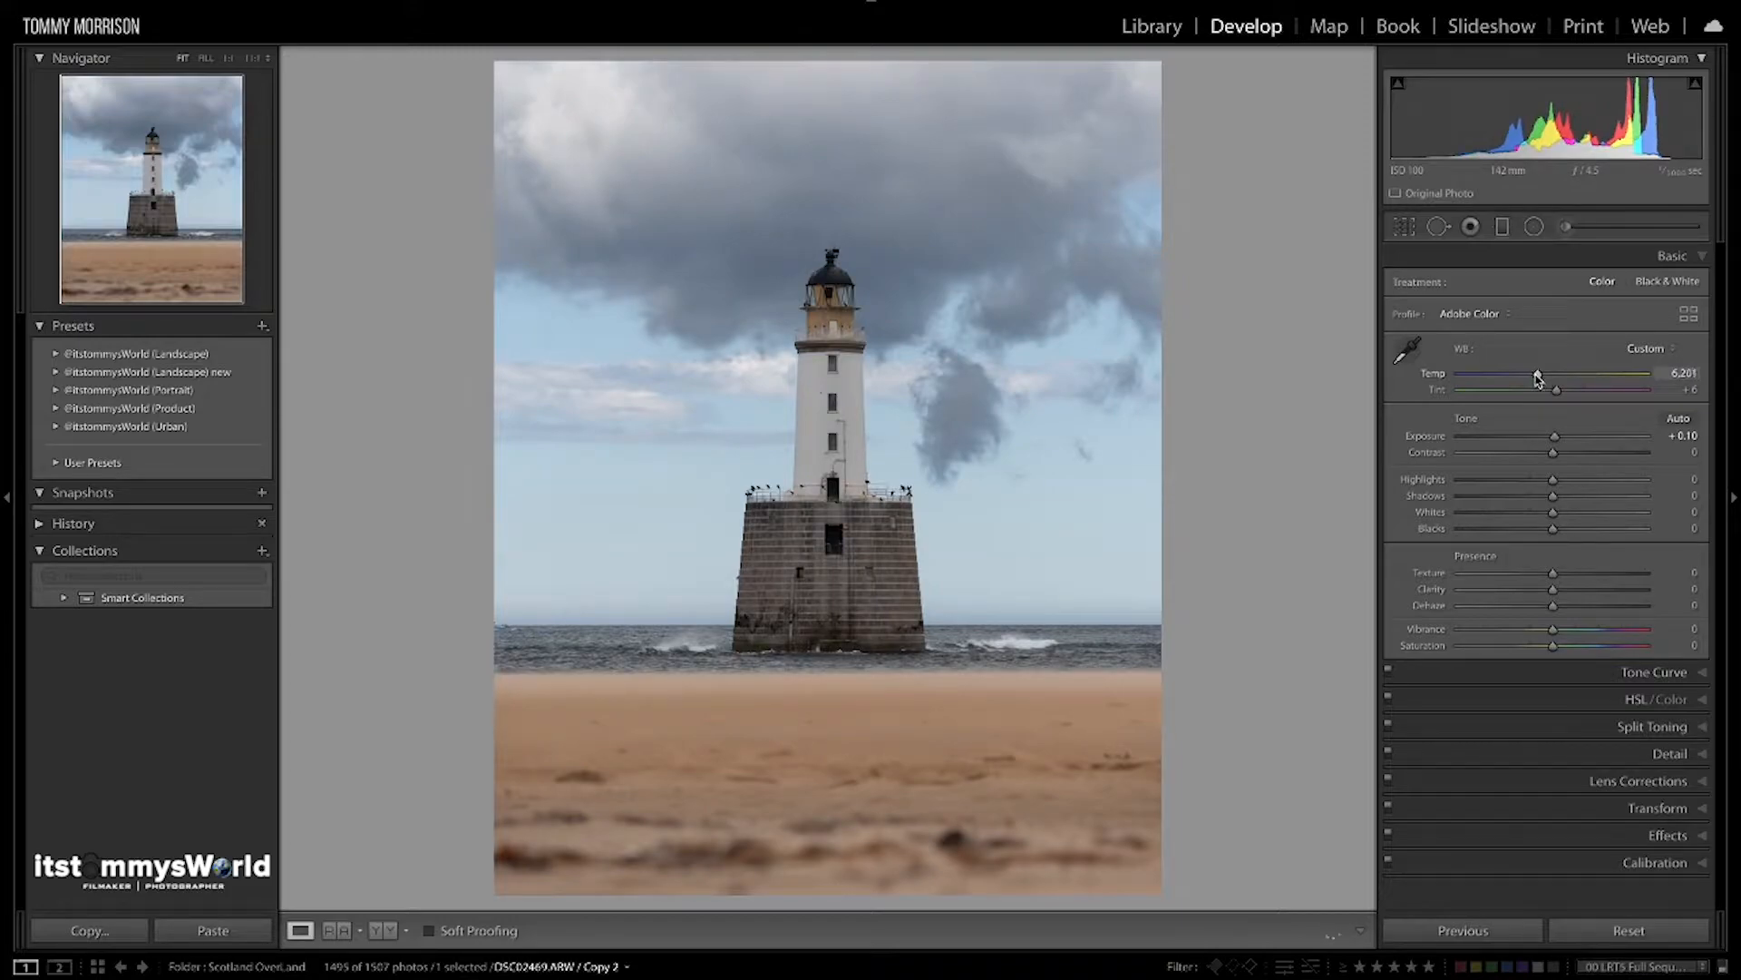
{"action": "left_click_drag", "start_coordinate": [1538, 378], "coordinate": [1540, 379]}
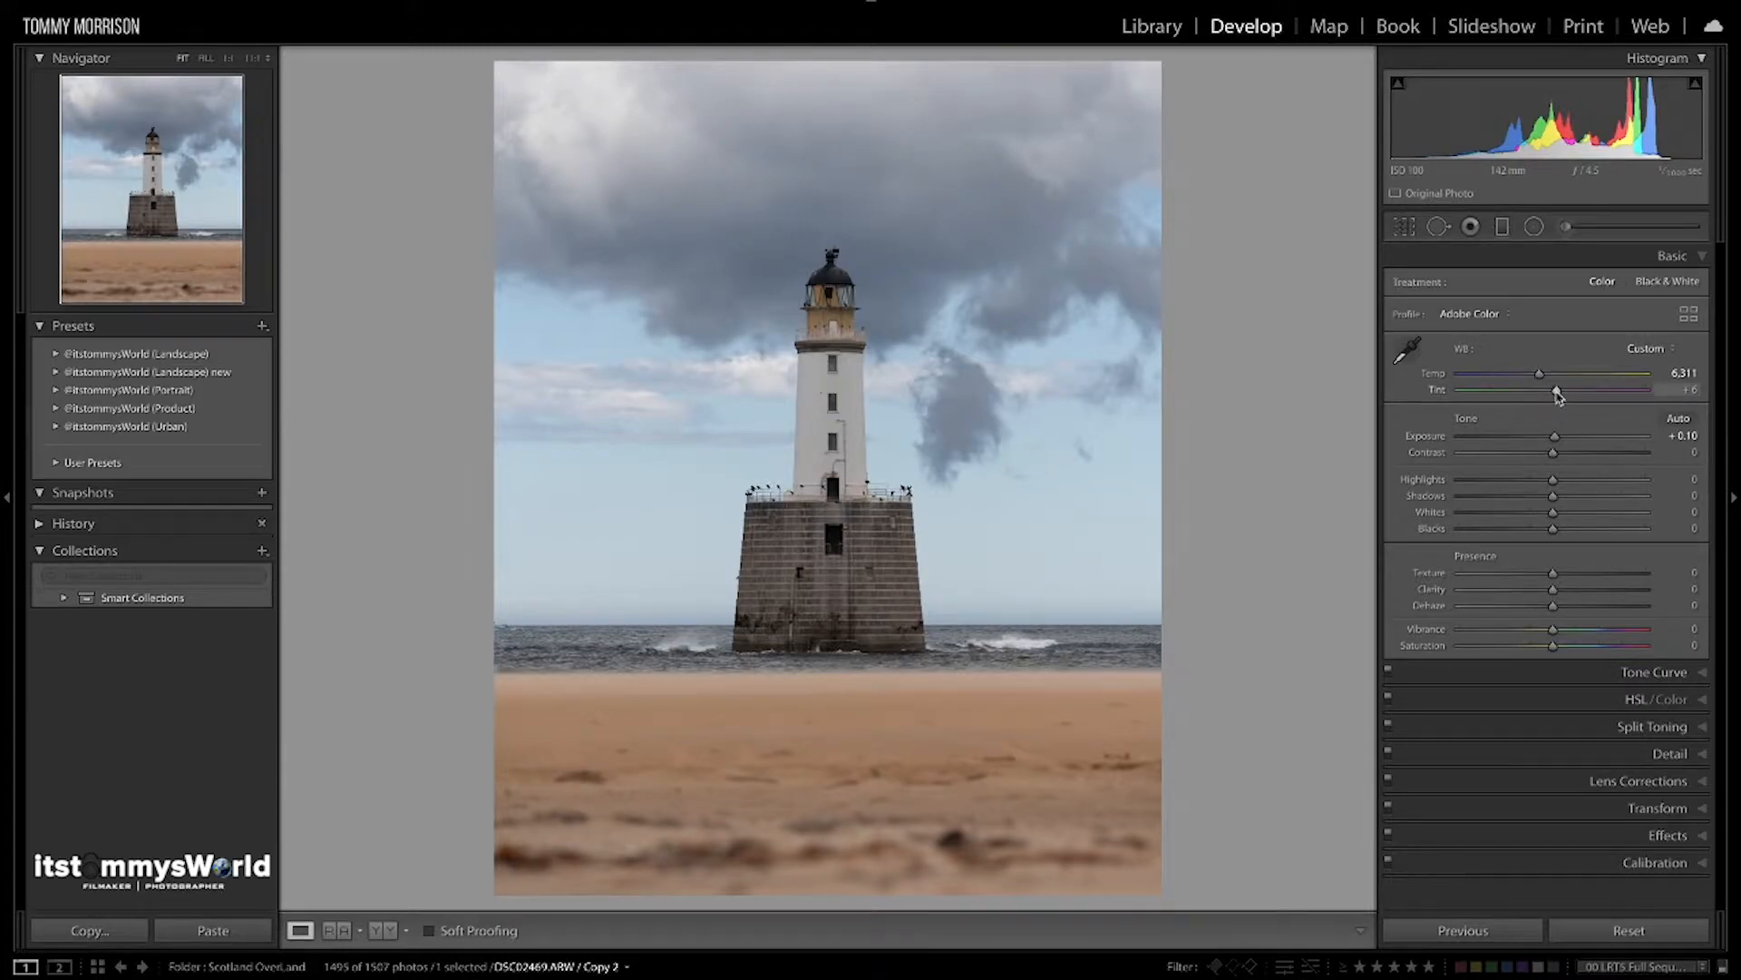
{"action": "left_click_drag", "start_coordinate": [1558, 397], "coordinate": [1555, 396]}
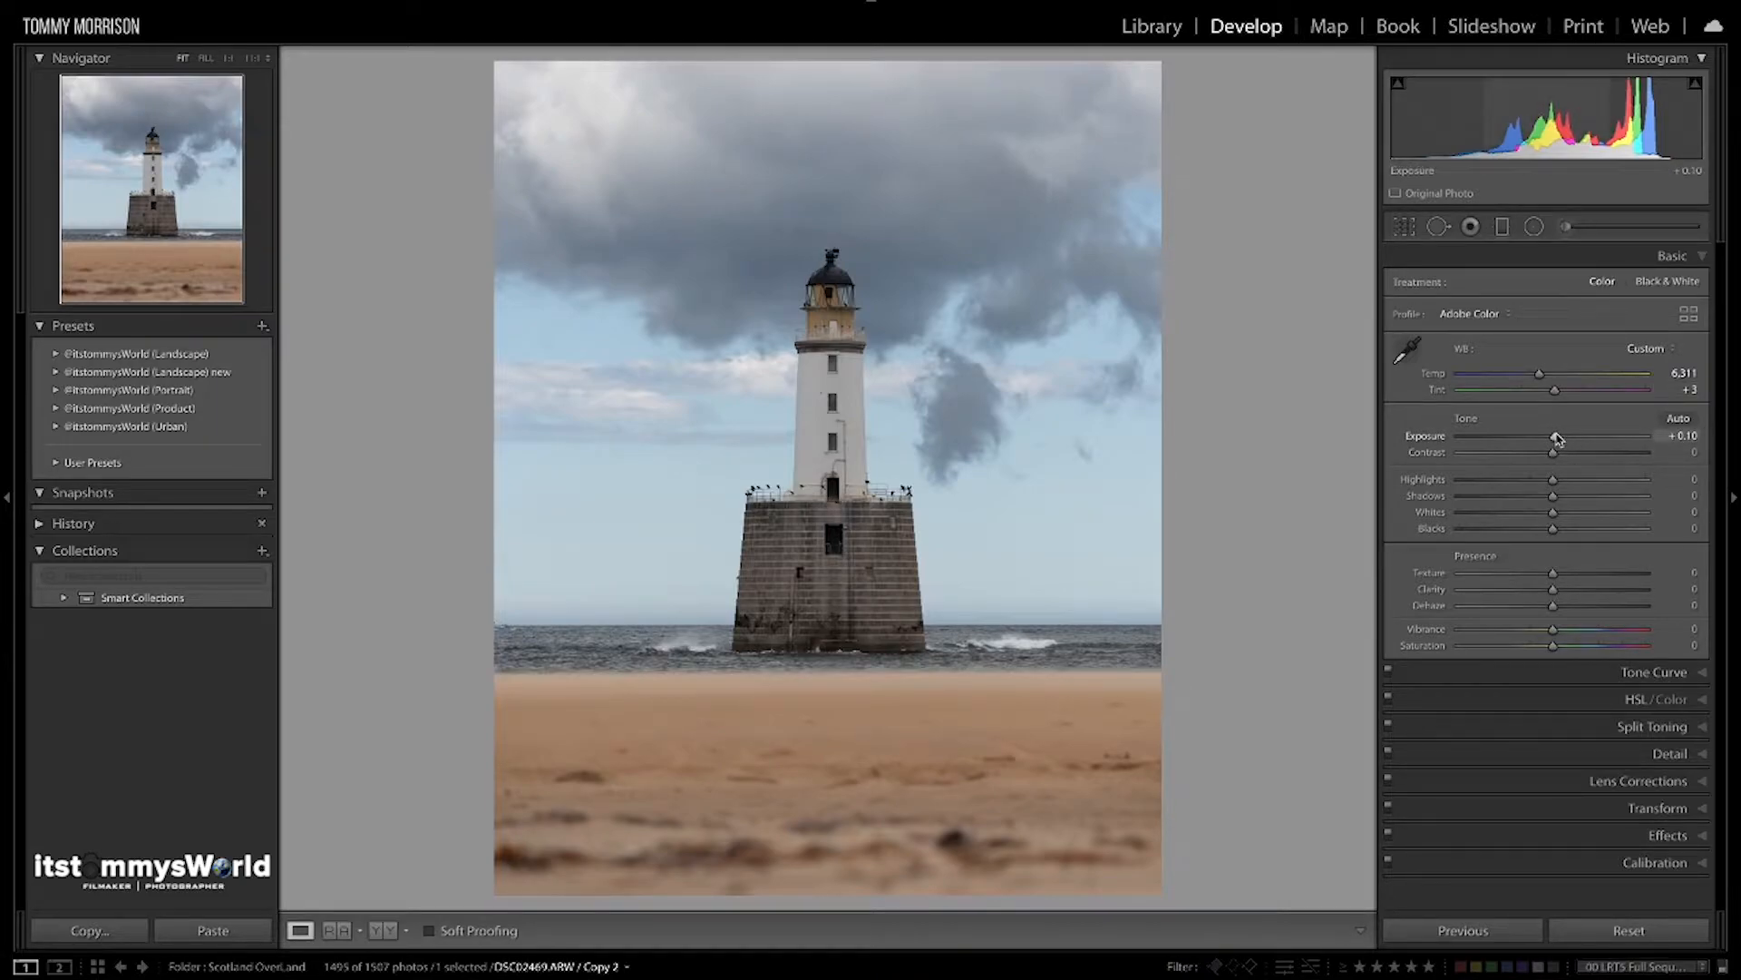
Set Highlights to -100, Shadows to +74, Whites to +26, Blacks to +46 and Clarity to -12
{"action": "left_click_drag", "start_coordinate": [1552, 479], "coordinate": [1446, 481]}
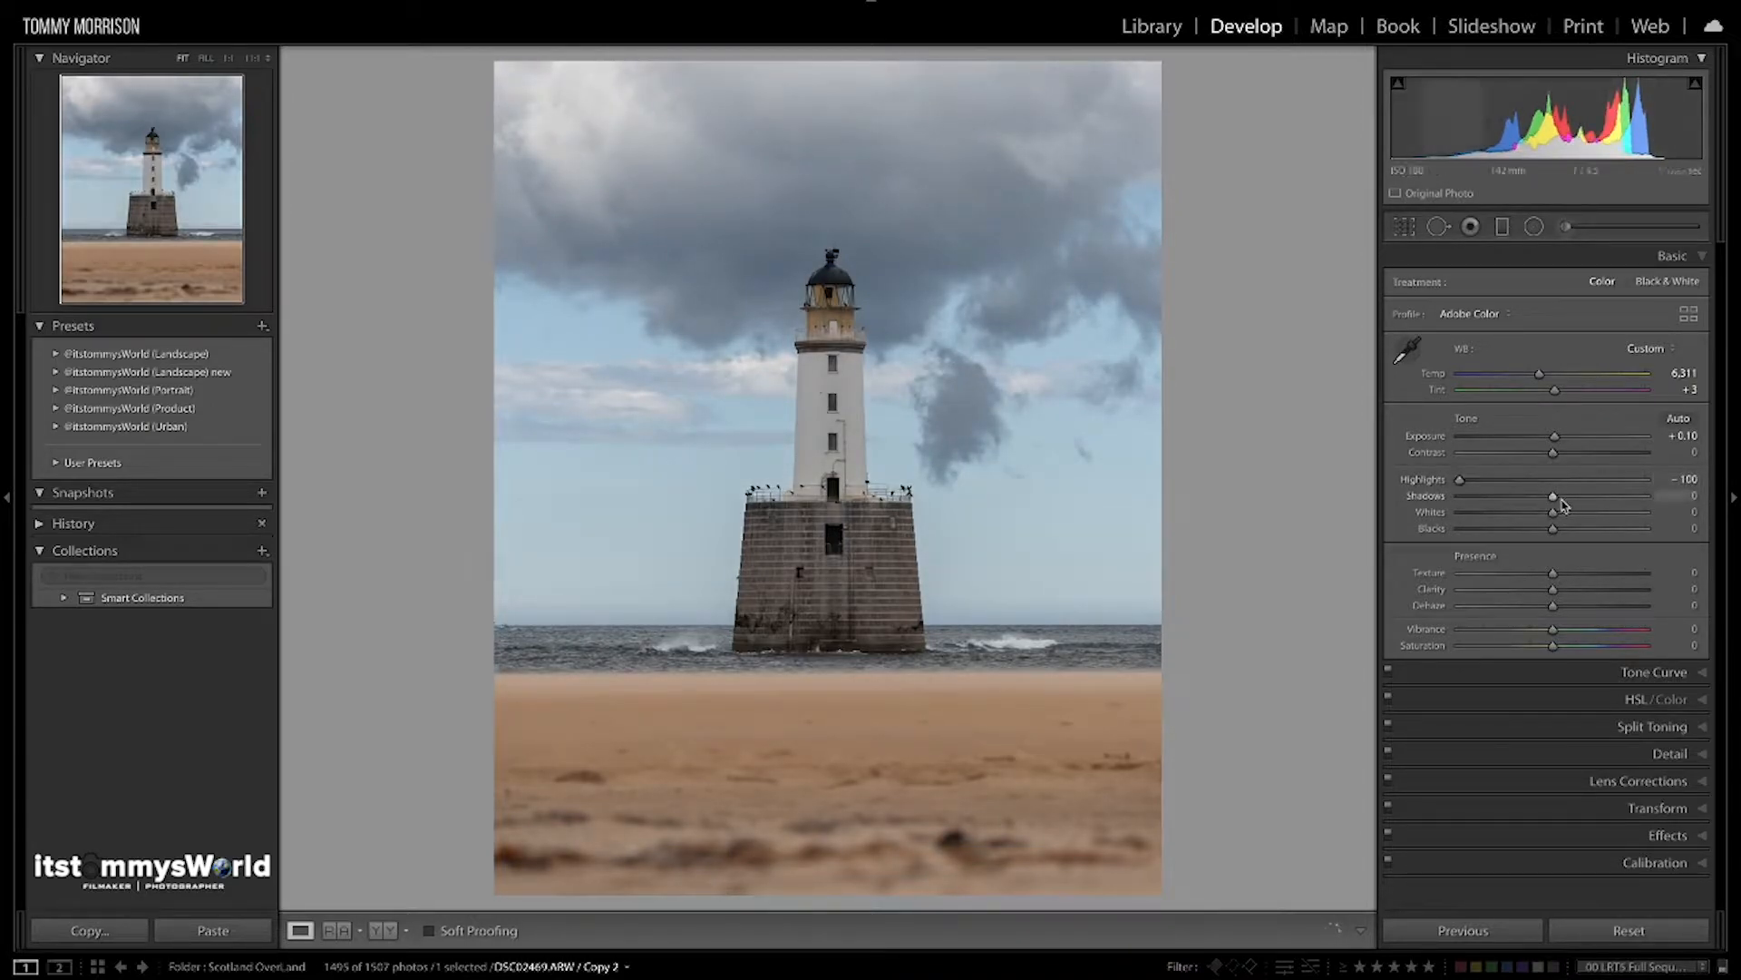
{"action": "left_click_drag", "start_coordinate": [1554, 498], "coordinate": [1598, 538]}
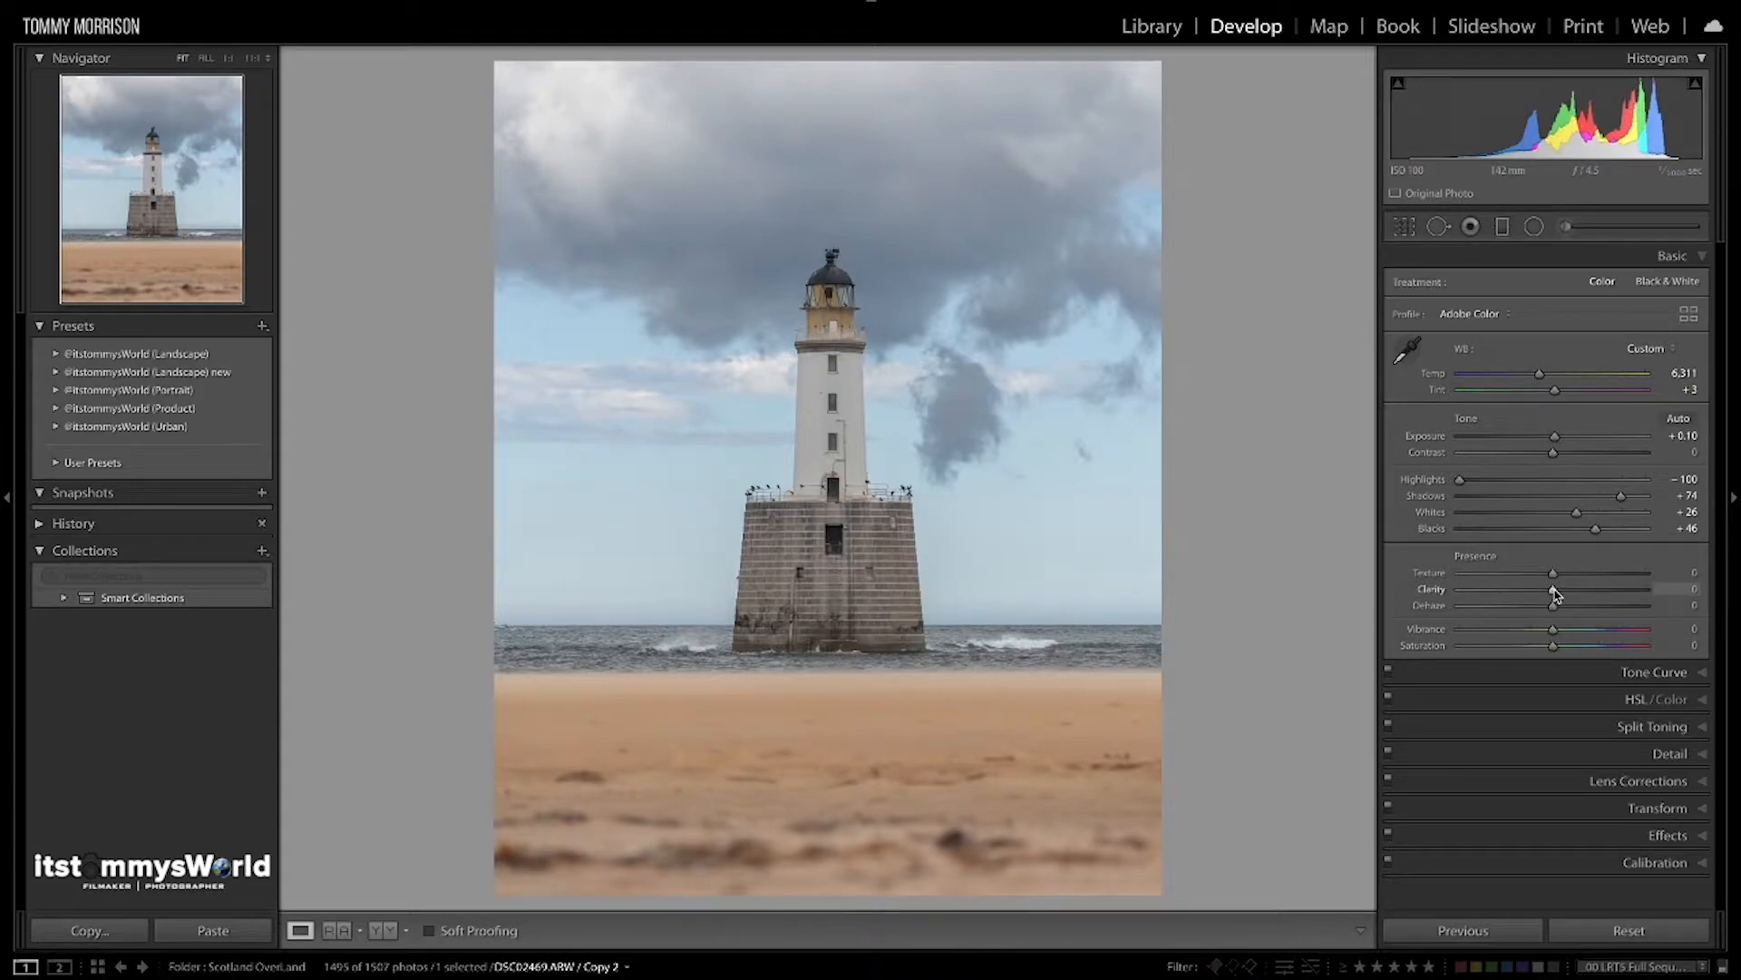
{"action": "left_click_drag", "start_coordinate": [1554, 590], "coordinate": [1541, 591]}
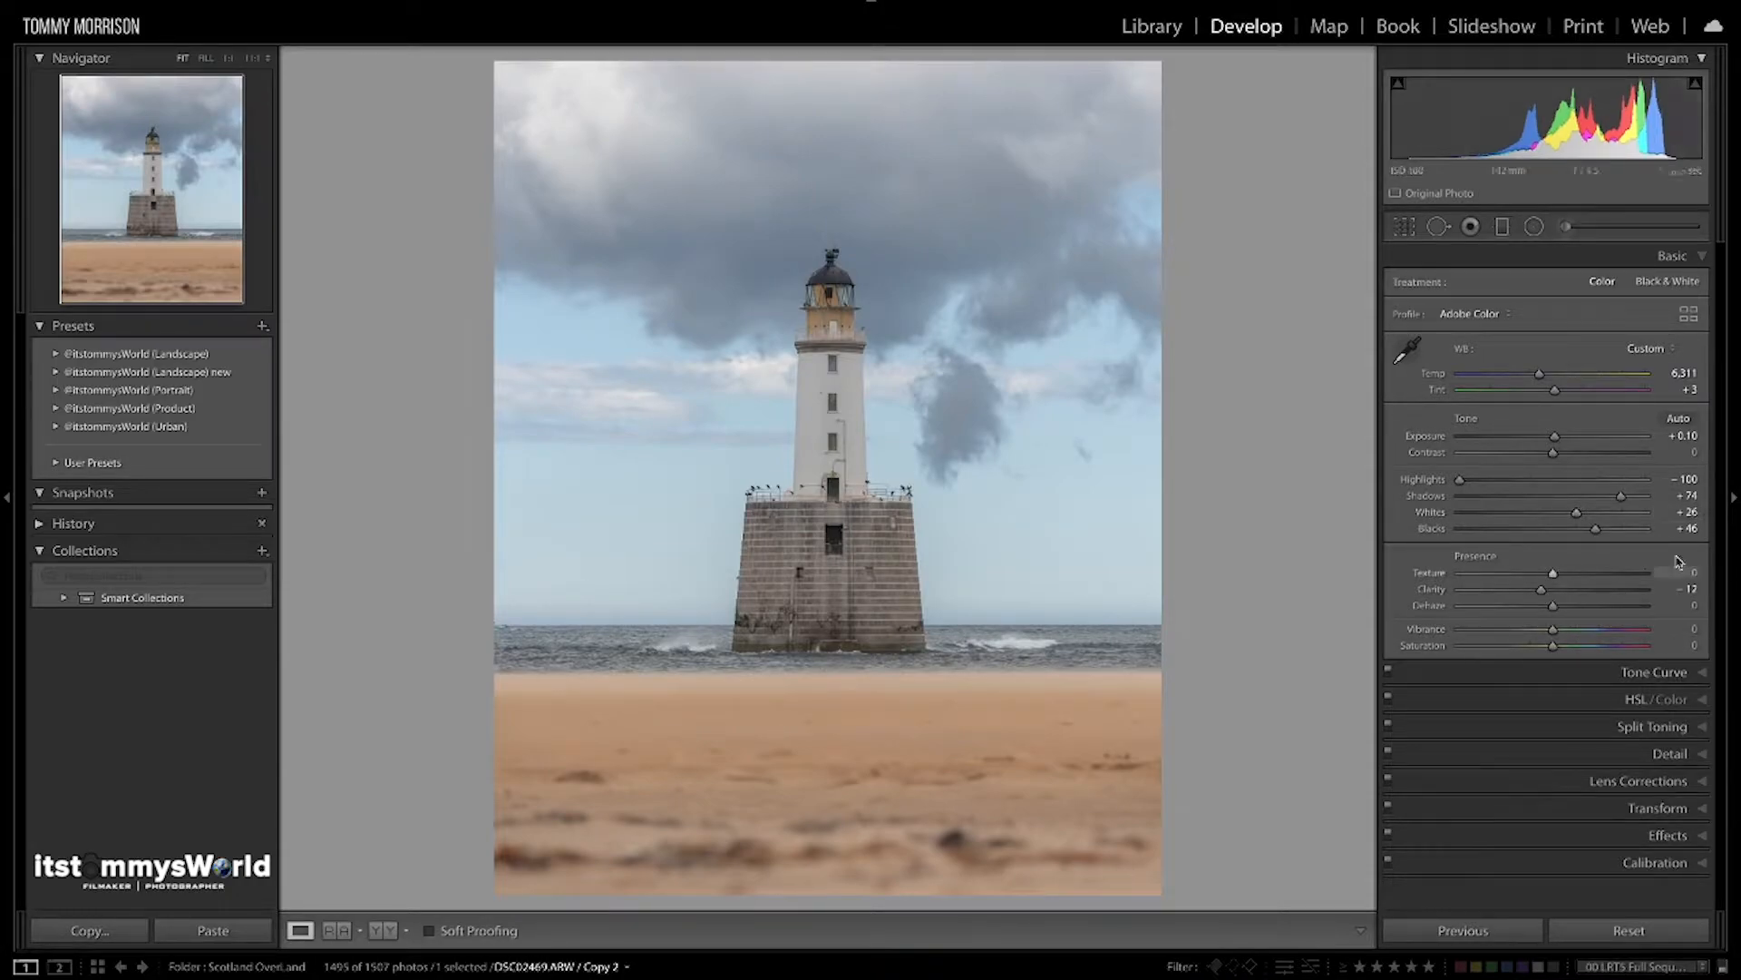
Shape the RGB point curve into a gentle S with a raised black point, slightly lowered shadows, raised highlights and a white point output of 252
{"action": "left_click", "coordinate": [1673, 669]}
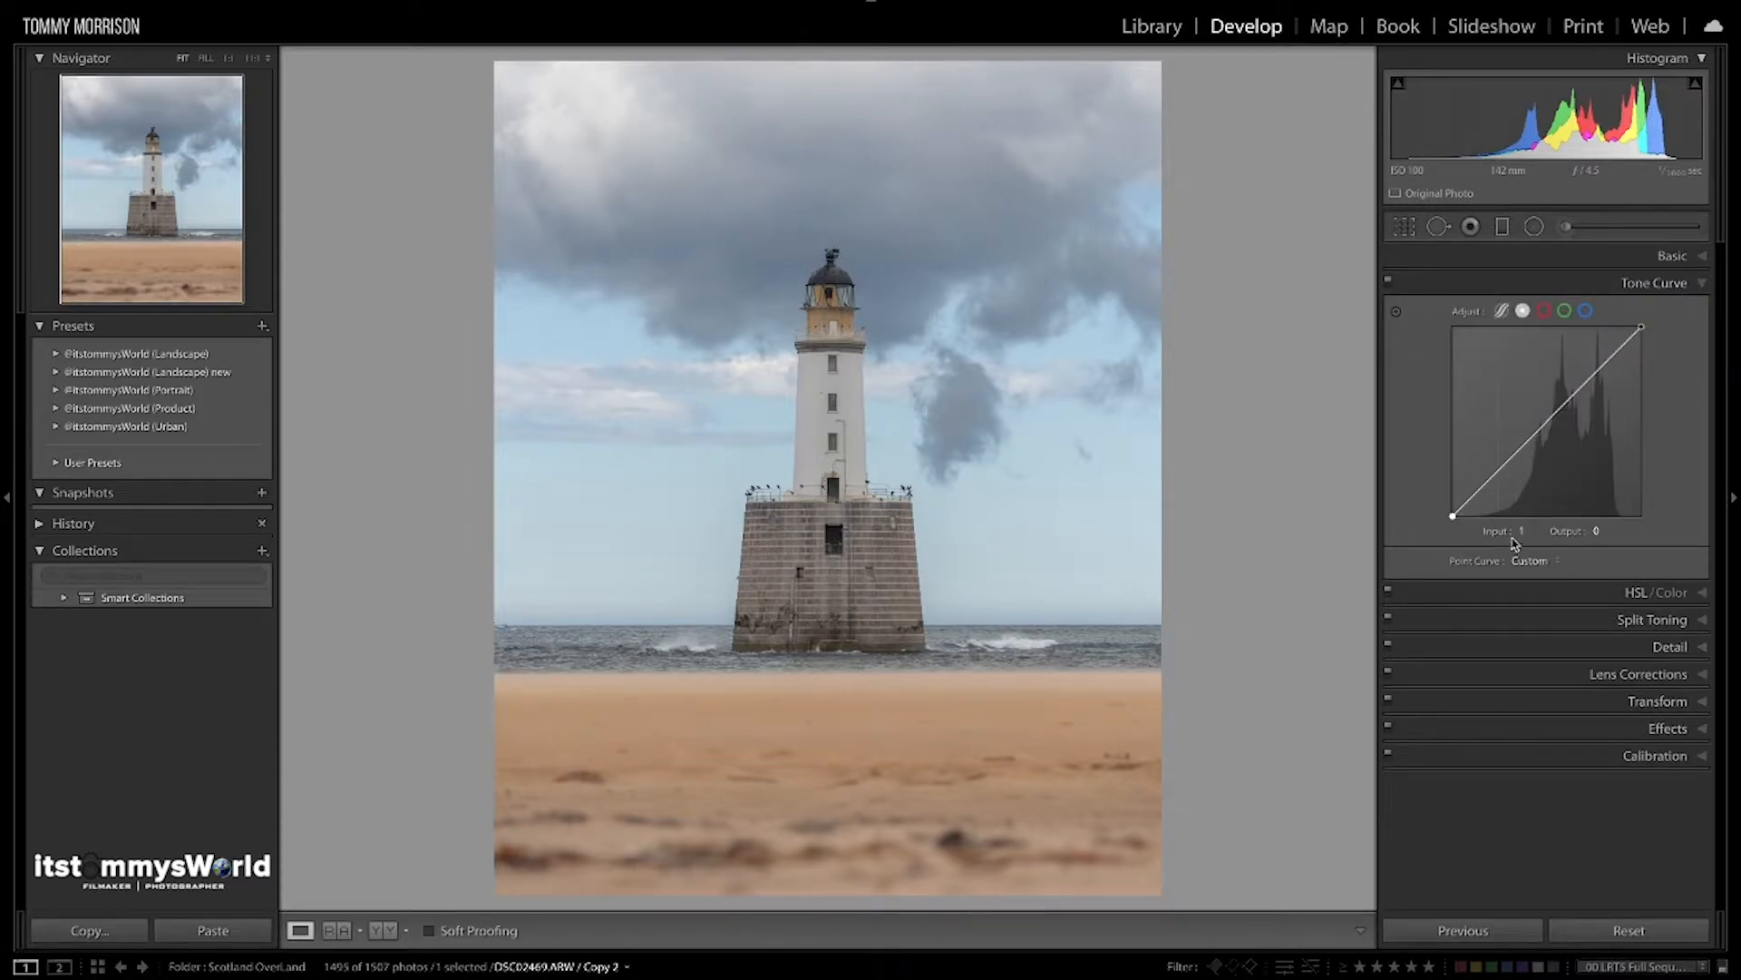
{"action": "left_click", "coordinate": [1499, 471]}
{"action": "left_click", "coordinate": [1547, 420]}
{"action": "left_click", "coordinate": [1598, 372]}
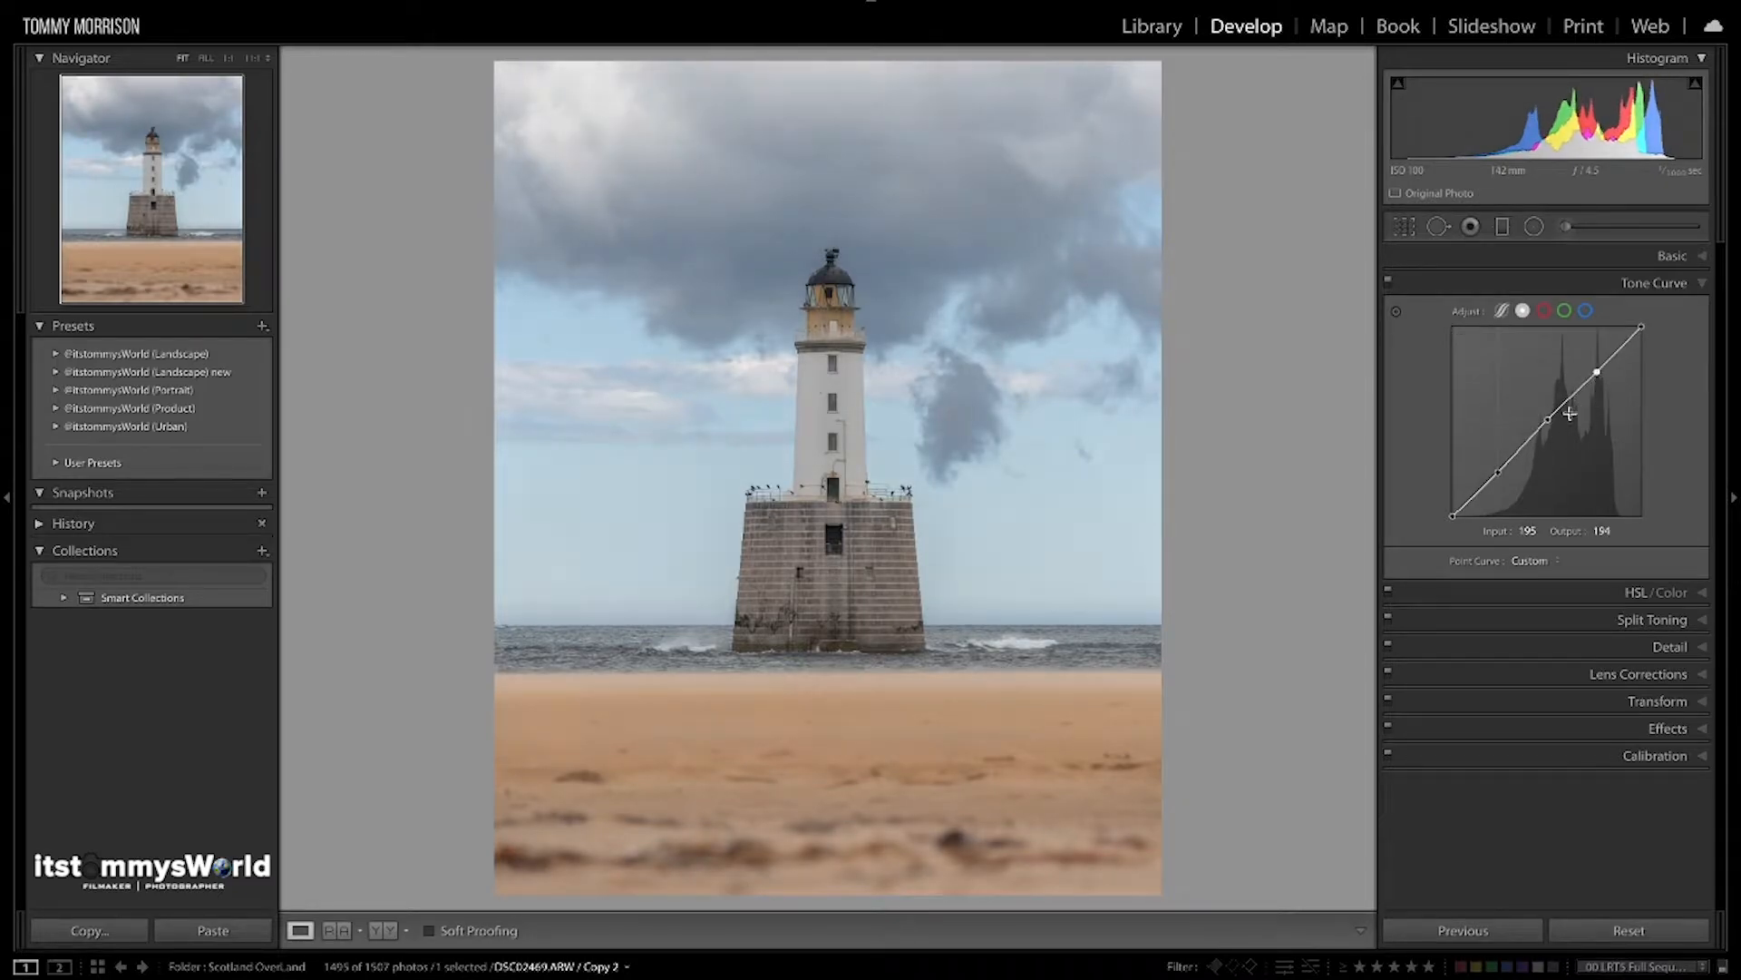
{"action": "left_click_drag", "start_coordinate": [1498, 472], "coordinate": [1498, 478]}
{"action": "left_click", "coordinate": [1502, 310]}
{"action": "left_click", "coordinate": [1522, 311]}
{"action": "left_click", "coordinate": [1498, 471]}
{"action": "left_click", "coordinate": [1550, 420]}
{"action": "left_click_drag", "start_coordinate": [1452, 516], "coordinate": [1453, 510]}
{"action": "left_click", "coordinate": [1525, 448]}
{"action": "left_click", "coordinate": [1596, 373]}
{"action": "left_click_drag", "start_coordinate": [1596, 373], "coordinate": [1595, 363]}
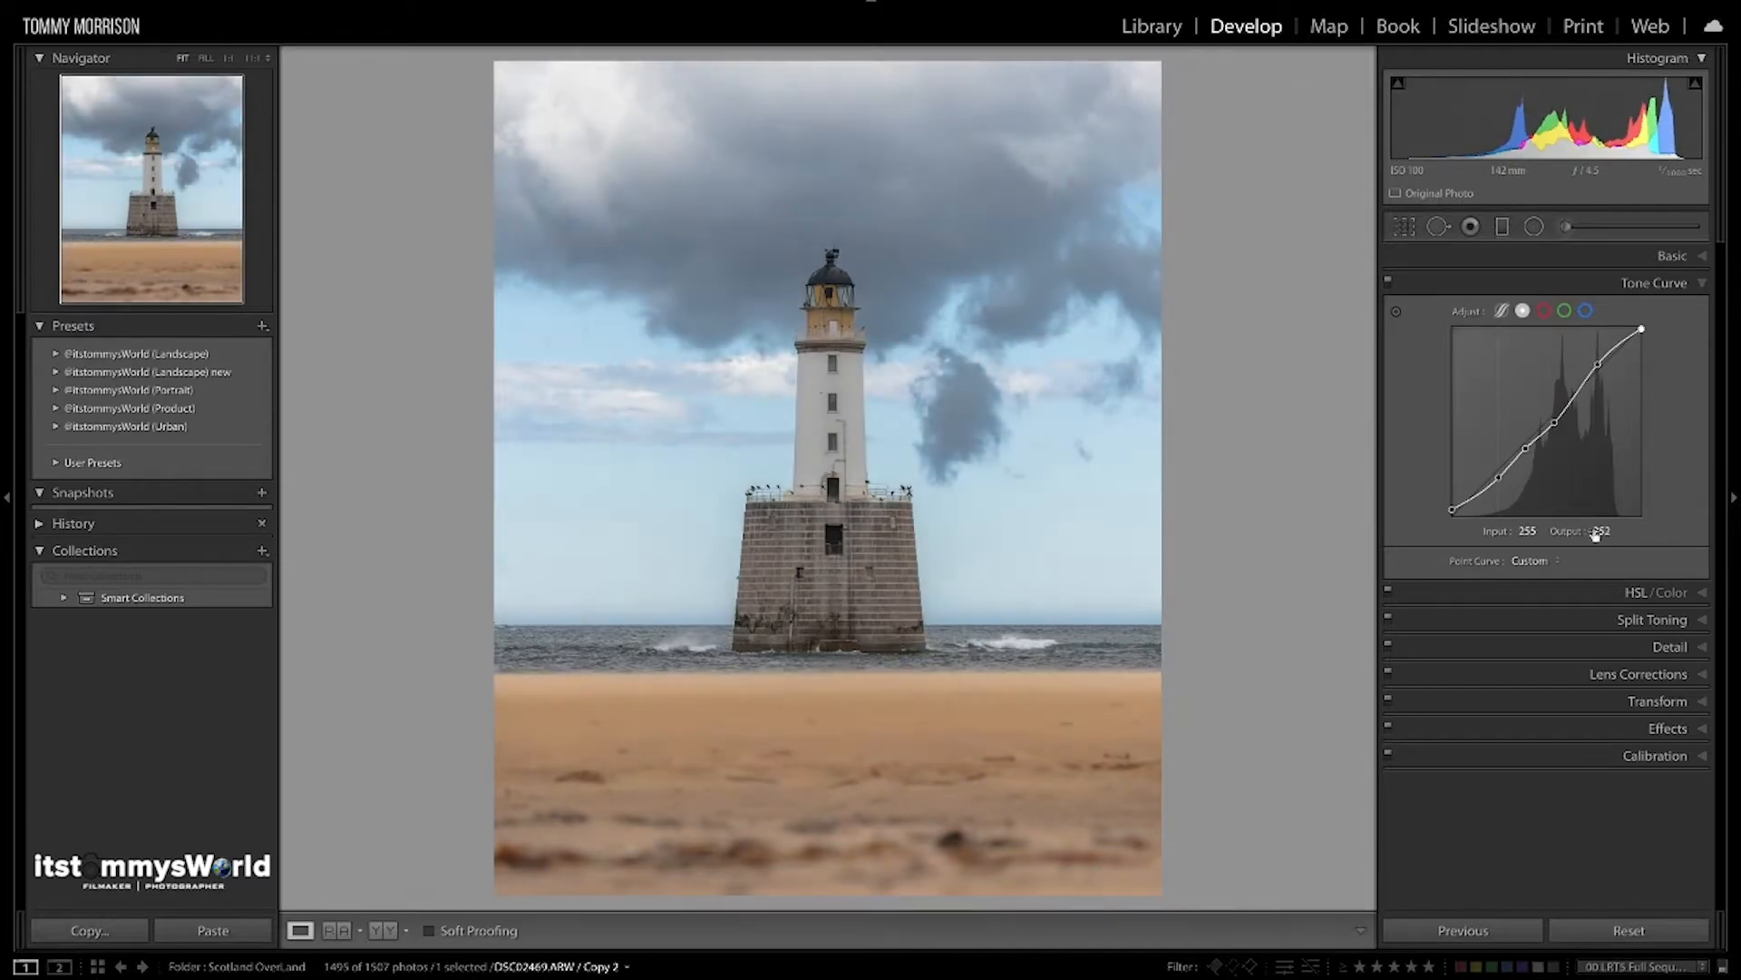
Add shadow, midtone and highlight points to the red channel's tone curve and adjust the shadow and midtone points
{"action": "left_click", "coordinate": [1544, 311]}
{"action": "left_click", "coordinate": [1498, 470]}
{"action": "left_click", "coordinate": [1548, 421]}
{"action": "left_click", "coordinate": [1608, 361]}
{"action": "mouse_move", "coordinate": [1498, 470]}
{"action": "left_mouse_down"}
{"action": "mouse_move", "coordinate": [1486, 497]}
{"action": "mouse_move", "coordinate": [1519, 465]}
{"action": "left_mouse_up"}
{"action": "left_click_drag", "start_coordinate": [1547, 421], "coordinate": [1555, 391]}
Shape the green channel's tone curve into an S by lowering the shadows and raising the upper tones
{"action": "left_click", "coordinate": [1565, 310]}
{"action": "left_click_drag", "start_coordinate": [1498, 470], "coordinate": [1485, 502]}
{"action": "left_click_drag", "start_coordinate": [1546, 422], "coordinate": [1590, 369]}
{"action": "left_click_drag", "start_coordinate": [1618, 350], "coordinate": [1618, 349]}
Shape the blue channel's tone curve into a soft S with lowered shadows, an anchored midtone and raised highlights
{"action": "left_click", "coordinate": [1585, 310]}
{"action": "left_click_drag", "start_coordinate": [1484, 483], "coordinate": [1485, 500]}
{"action": "left_click", "coordinate": [1545, 425]}
{"action": "left_click", "coordinate": [1507, 474]}
{"action": "left_click_drag", "start_coordinate": [1601, 368], "coordinate": [1601, 362]}
{"action": "left_click_drag", "start_coordinate": [1544, 424], "coordinate": [1543, 424]}
{"action": "left_click", "coordinate": [1565, 310]}
{"action": "left_click", "coordinate": [1544, 310]}
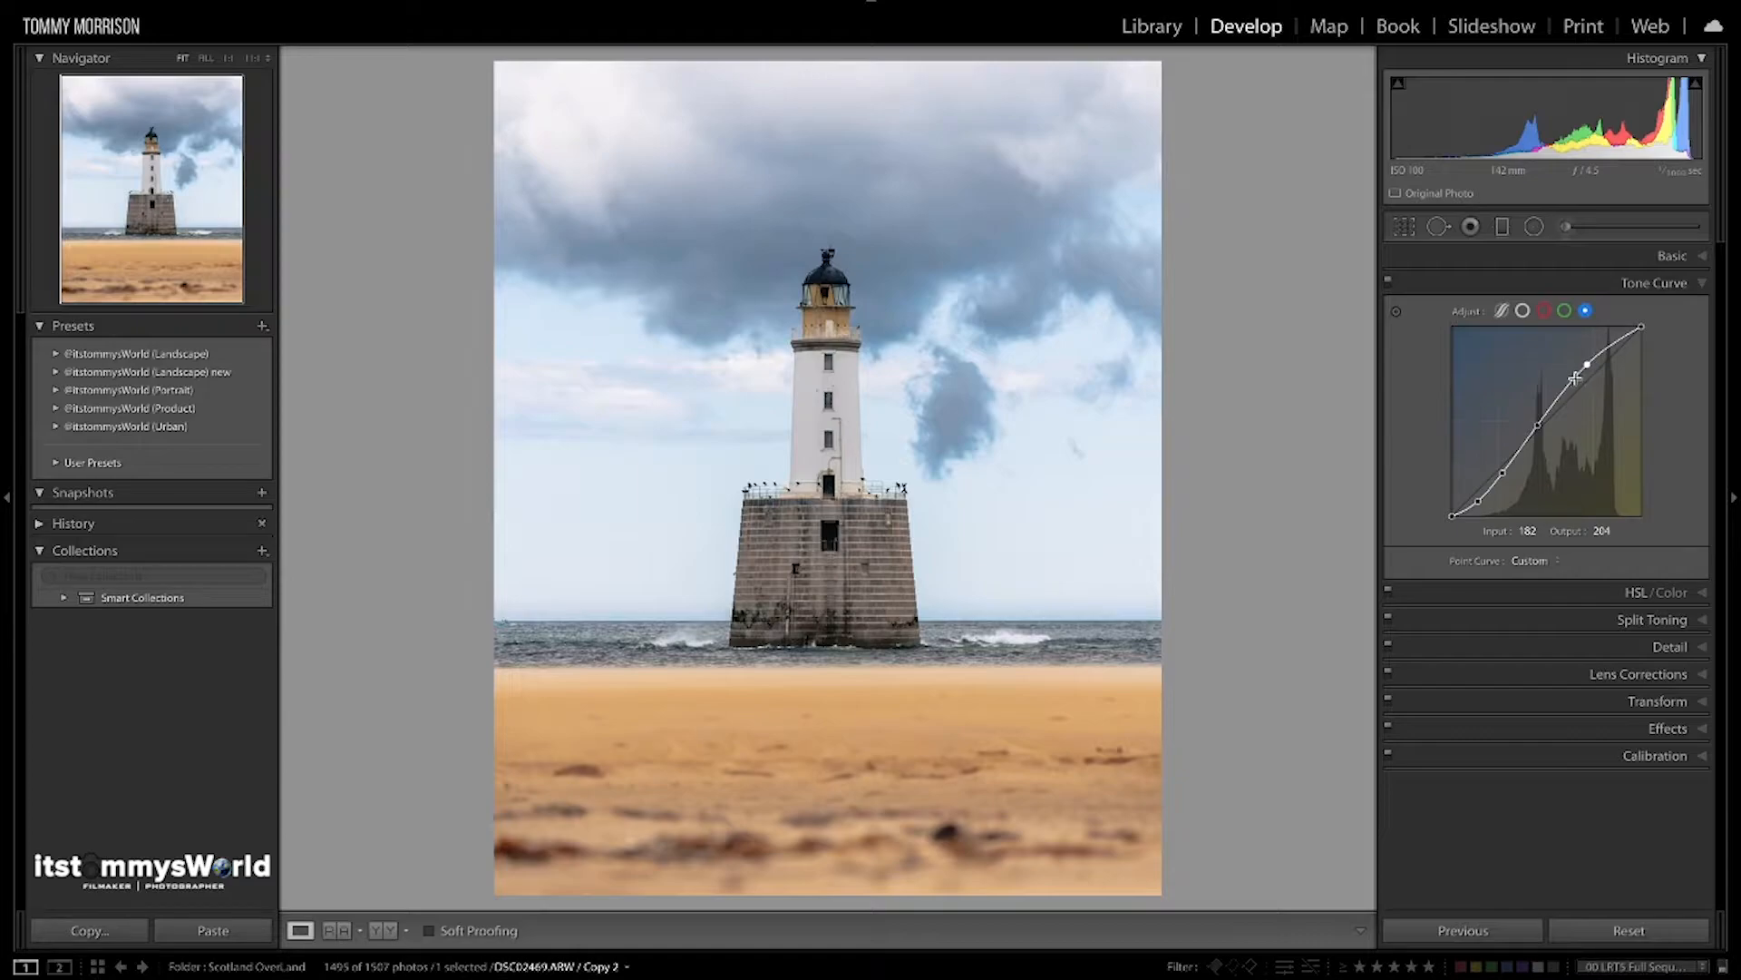
Lower the photo's Exposure to -0.25 in the basic adjustments to offset the brighter tone curves
{"action": "left_click", "coordinate": [1697, 279]}
{"action": "left_click", "coordinate": [1697, 258]}
{"action": "left_click_drag", "start_coordinate": [1557, 435], "coordinate": [1550, 441]}
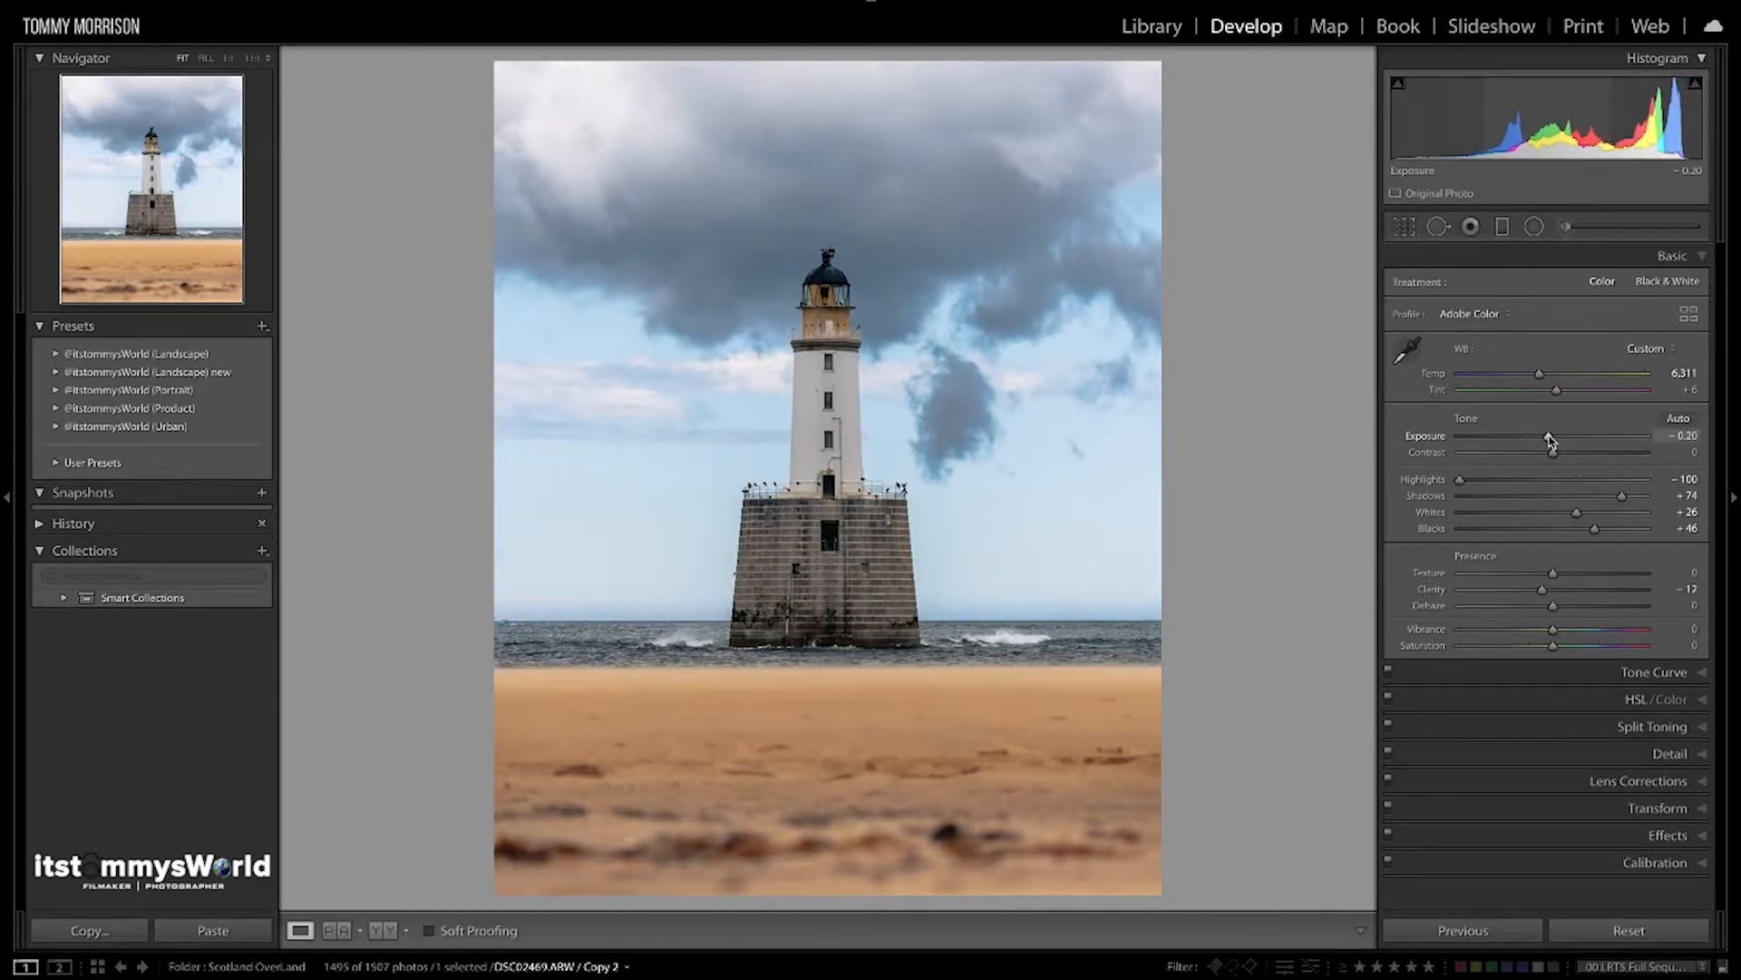
{"action": "left_click_drag", "start_coordinate": [1550, 441], "coordinate": [1548, 441]}
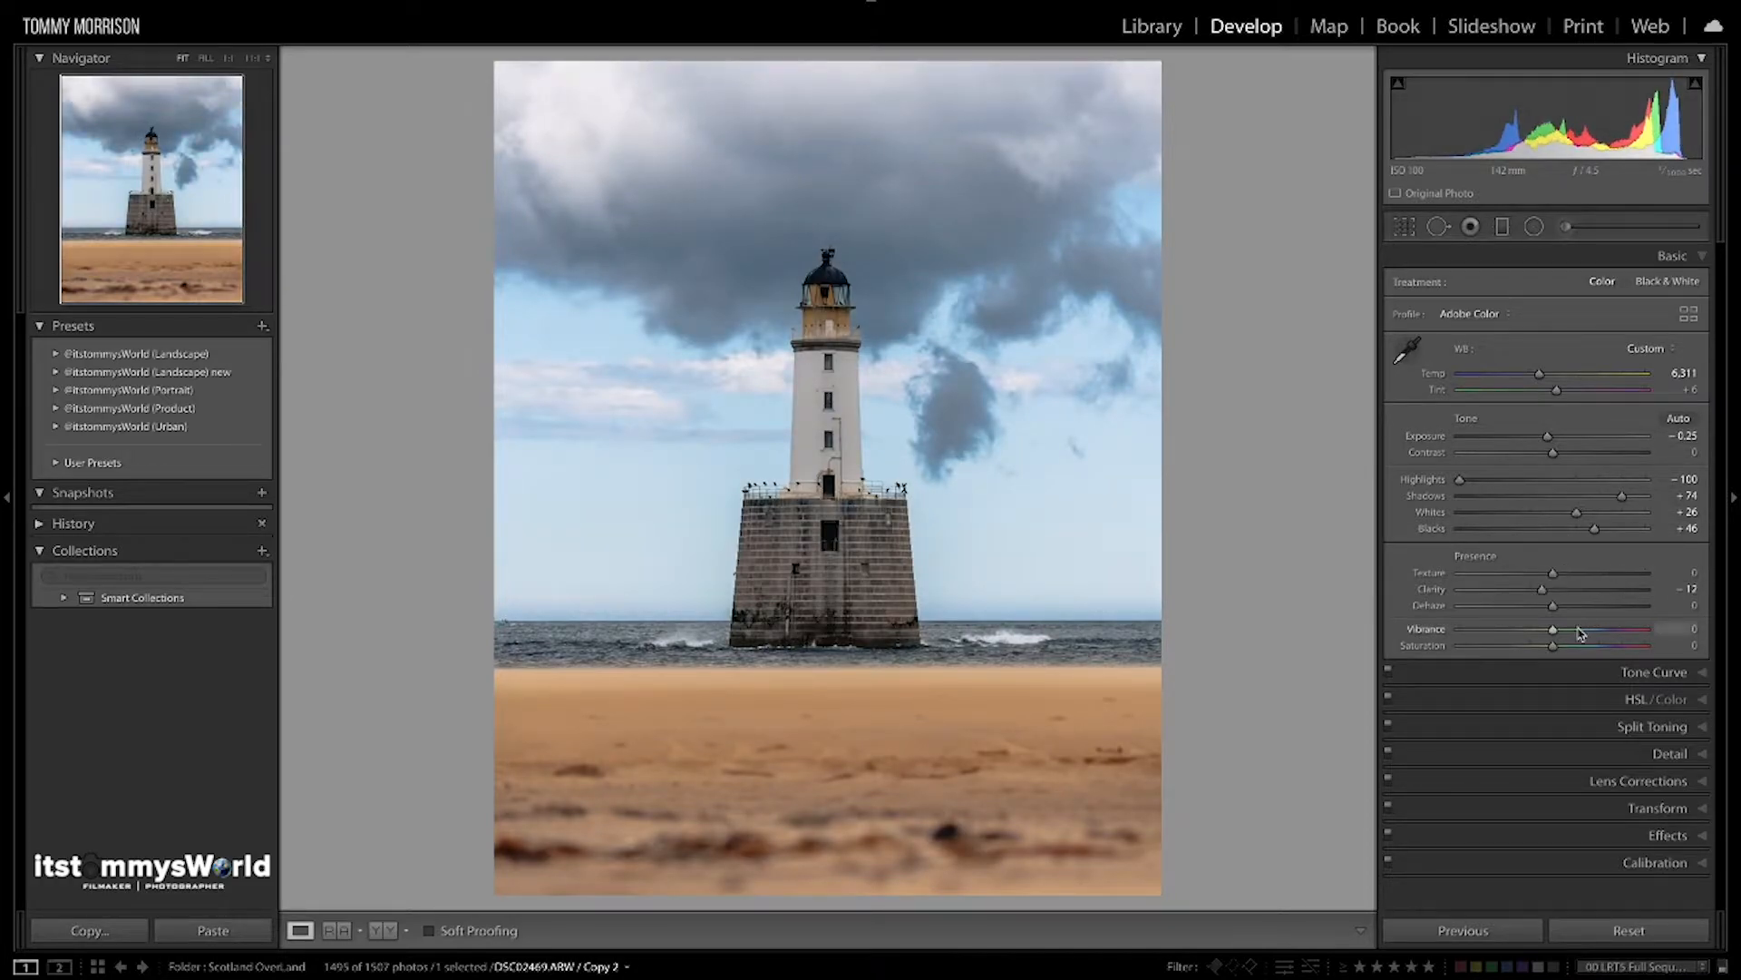
Set the HSL hues to Red -15, Orange -5, Yellow -25, Green -20, Aqua +10 and Blue -5
{"action": "left_click", "coordinate": [1695, 698]}
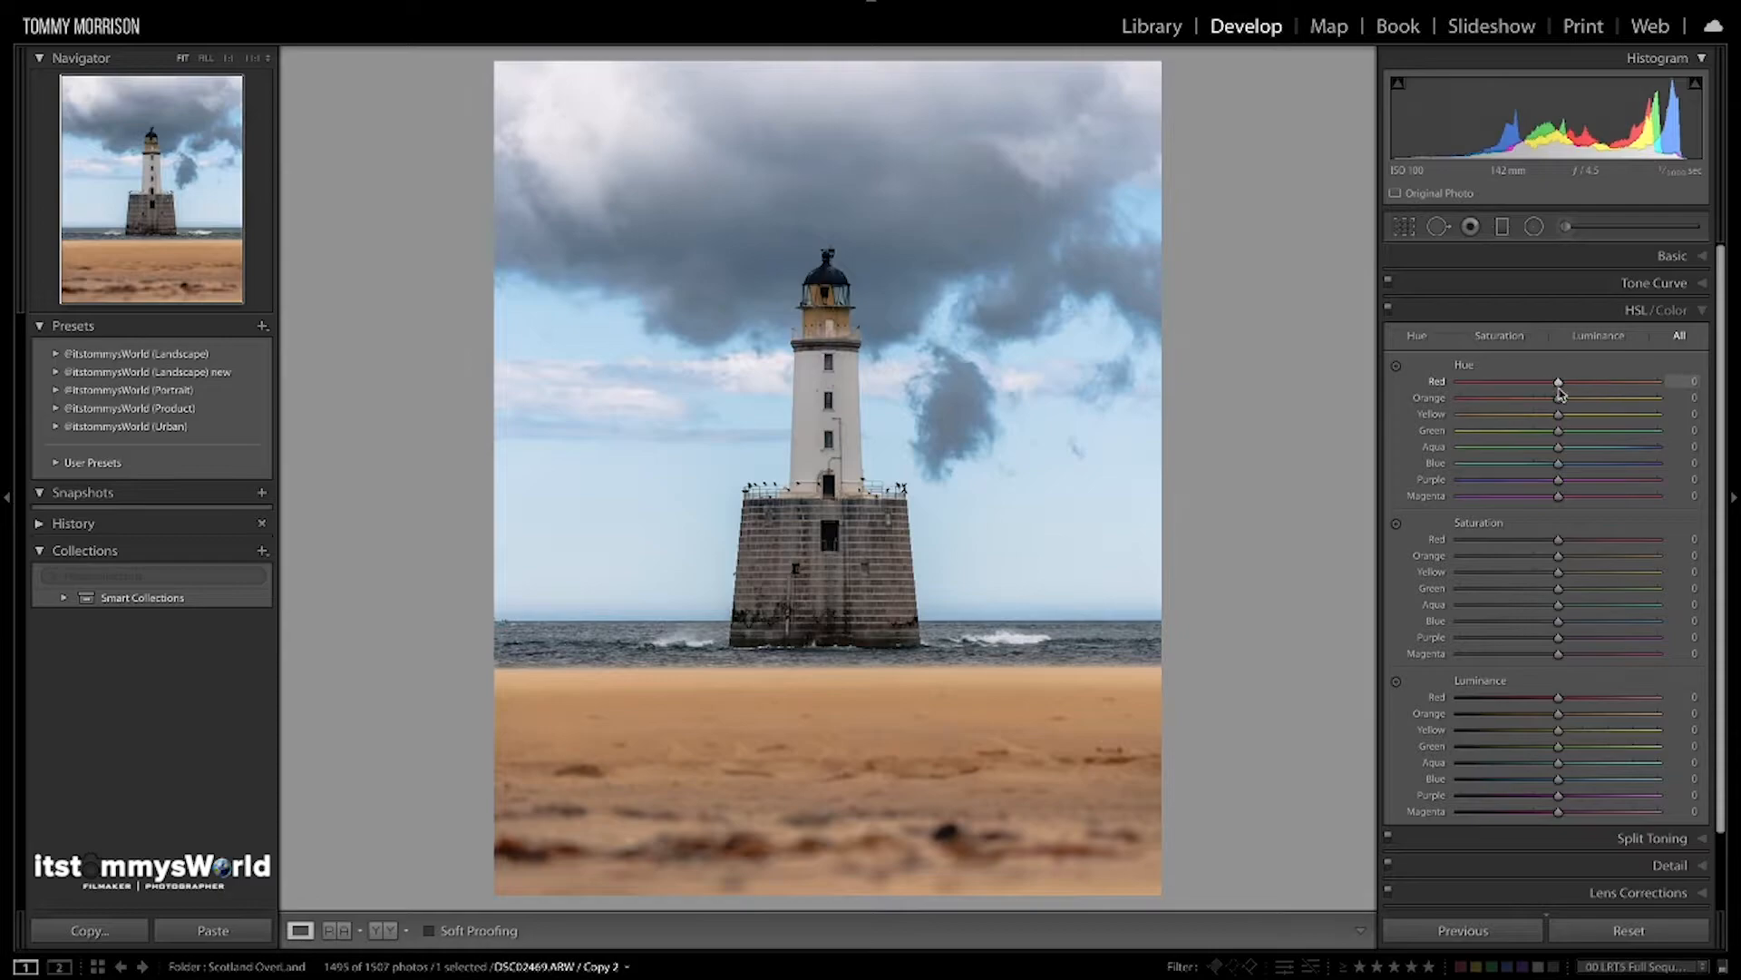
{"action": "left_click_drag", "start_coordinate": [1557, 382], "coordinate": [1545, 384]}
{"action": "left_click_drag", "start_coordinate": [1547, 419], "coordinate": [1538, 433]}
{"action": "left_click_drag", "start_coordinate": [1559, 432], "coordinate": [1538, 432]}
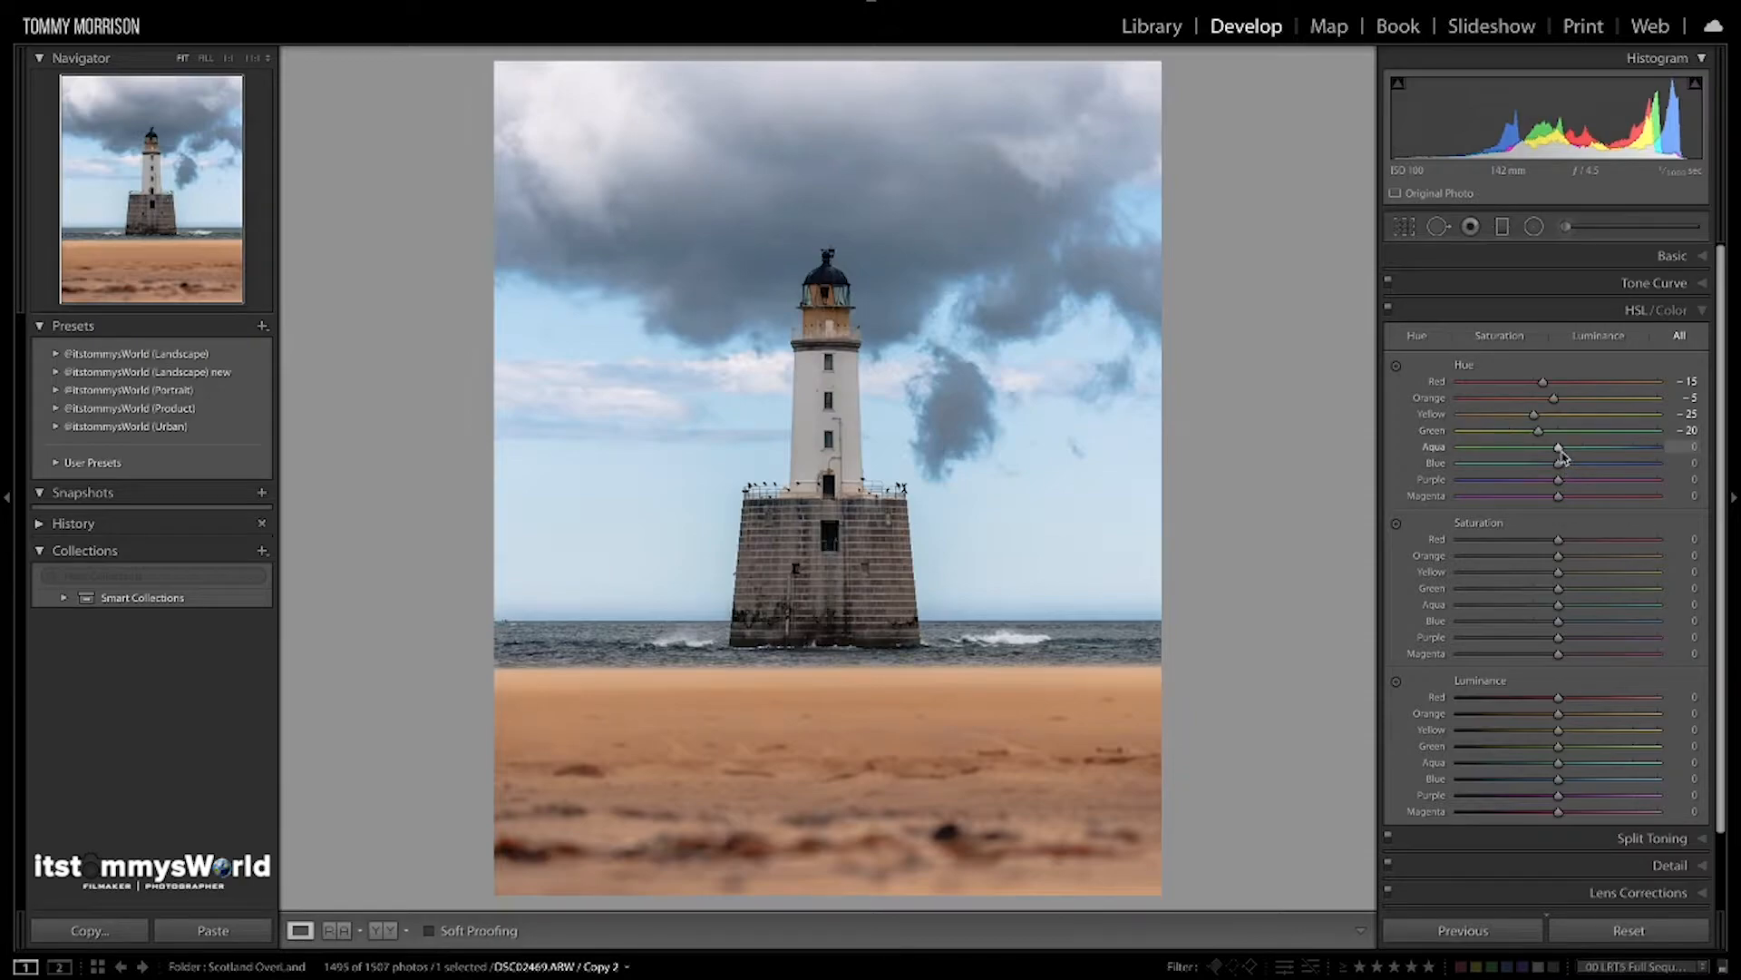
{"action": "left_click_drag", "start_coordinate": [1562, 456], "coordinate": [1571, 454]}
{"action": "left_click_drag", "start_coordinate": [1560, 464], "coordinate": [1554, 466]}
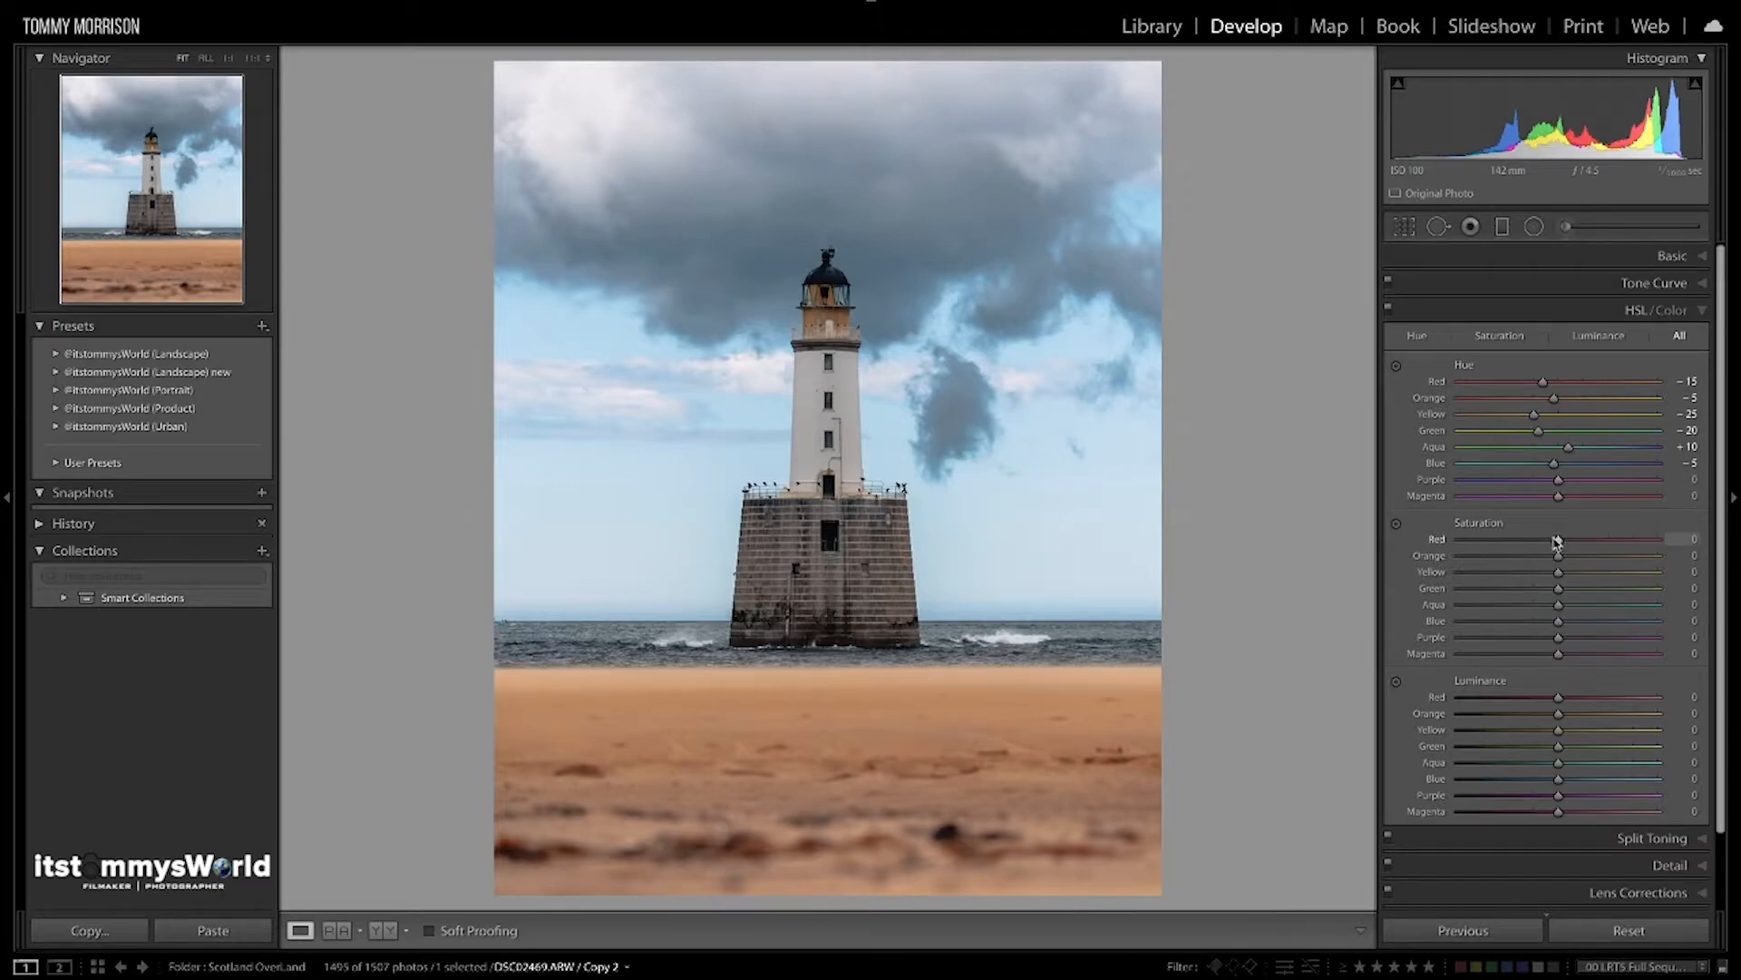
Set the HSL saturation to Red -24, Orange +5, Yellow +19, Green -56, Blue -45, Purple -21 and Magenta -23
{"action": "mouse_move", "coordinate": [1558, 542]}
{"action": "left_mouse_down"}
{"action": "mouse_move", "coordinate": [1533, 542]}
{"action": "mouse_move", "coordinate": [1565, 557]}
{"action": "left_mouse_up"}
{"action": "left_click_drag", "start_coordinate": [1558, 577], "coordinate": [1578, 577]}
{"action": "left_click_drag", "start_coordinate": [1558, 594], "coordinate": [1503, 599]}
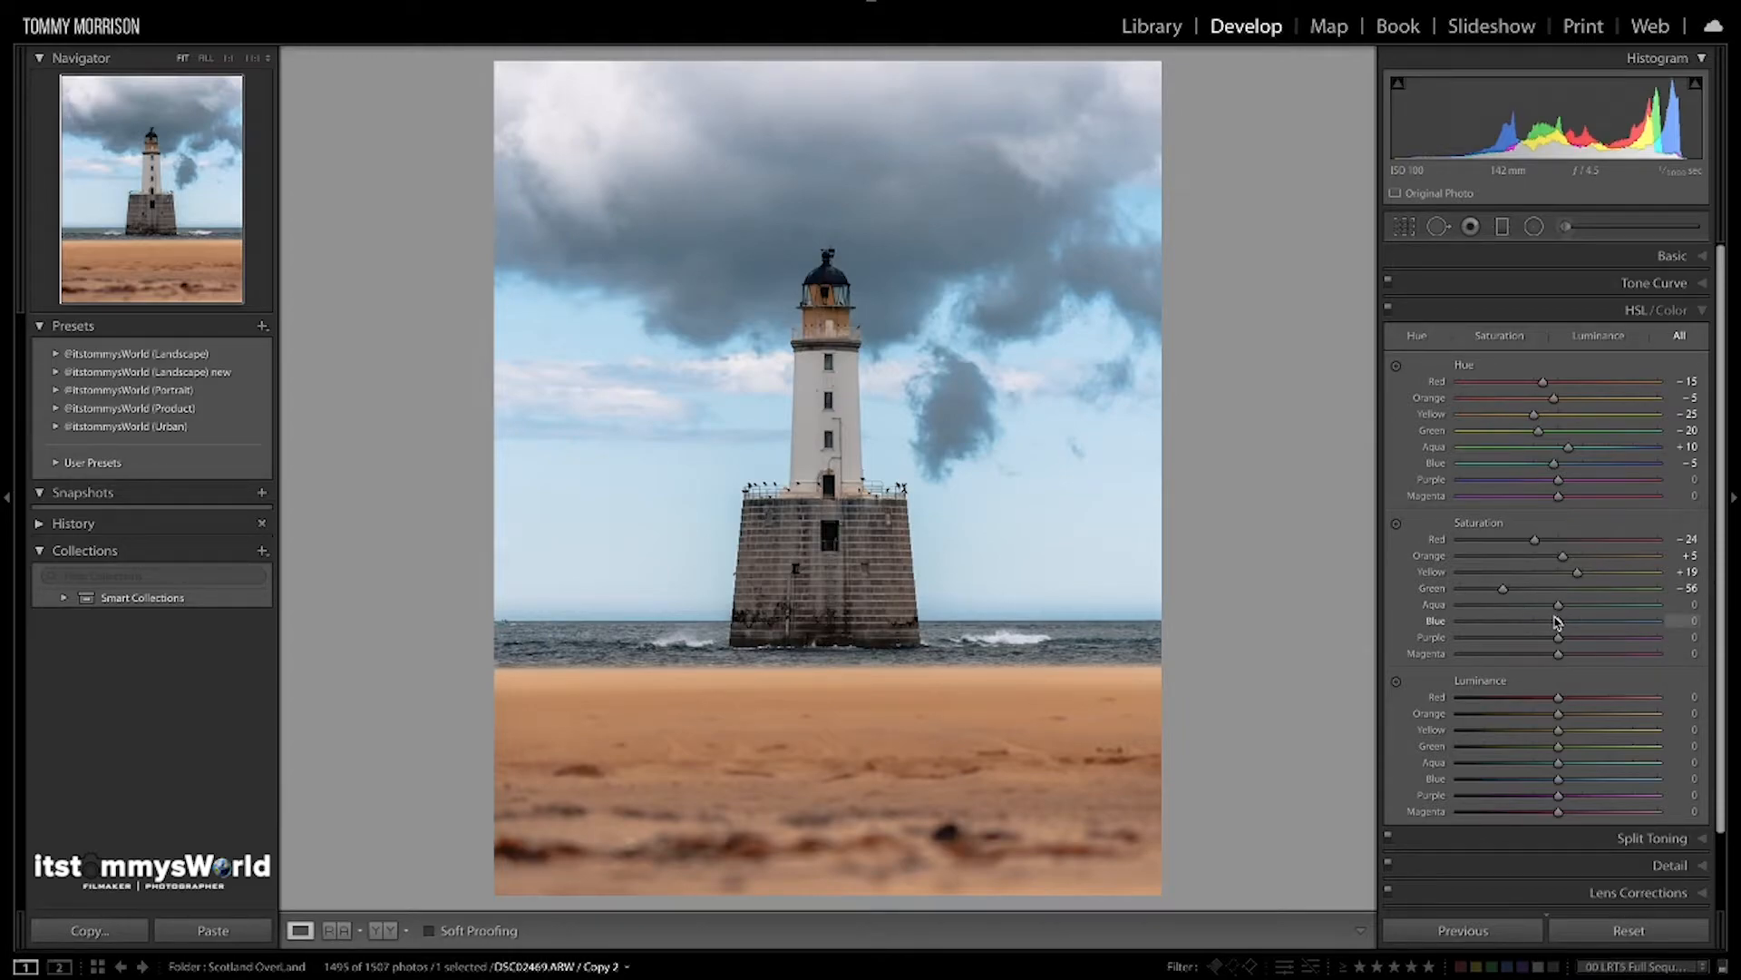
{"action": "left_click_drag", "start_coordinate": [1557, 622], "coordinate": [1526, 625]}
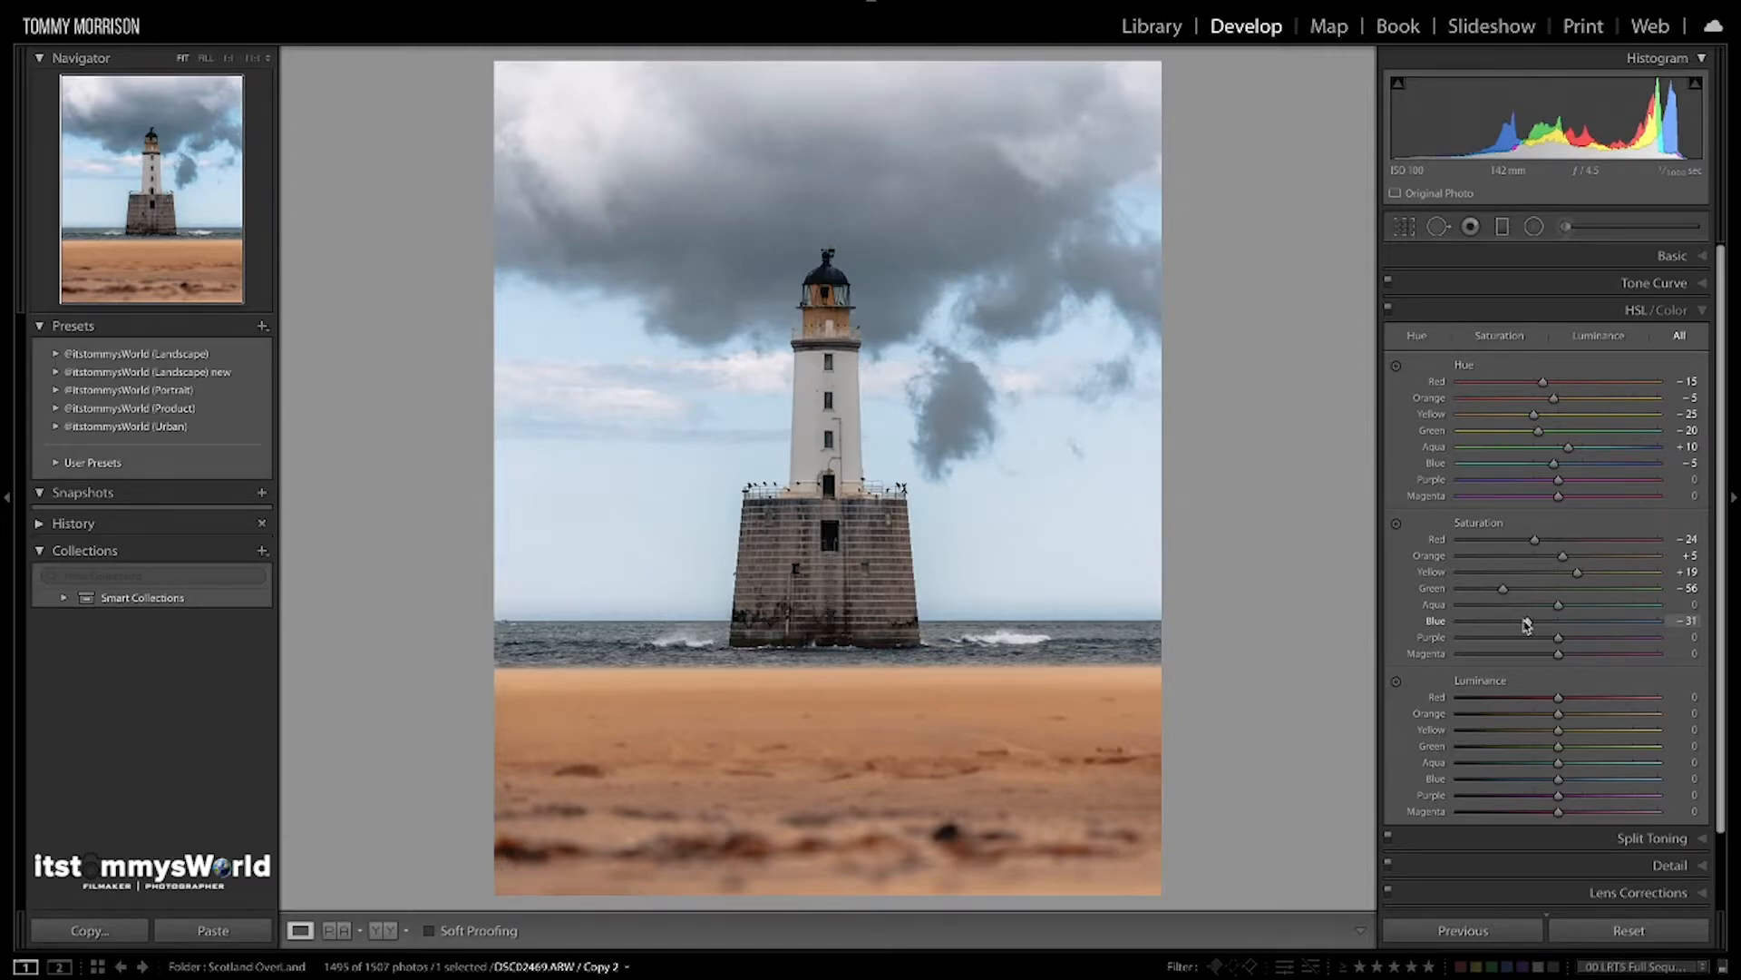
{"action": "mouse_move", "coordinate": [1527, 625]}
{"action": "left_mouse_down"}
{"action": "mouse_move", "coordinate": [1561, 654]}
{"action": "mouse_move", "coordinate": [1536, 656]}
{"action": "left_mouse_up"}
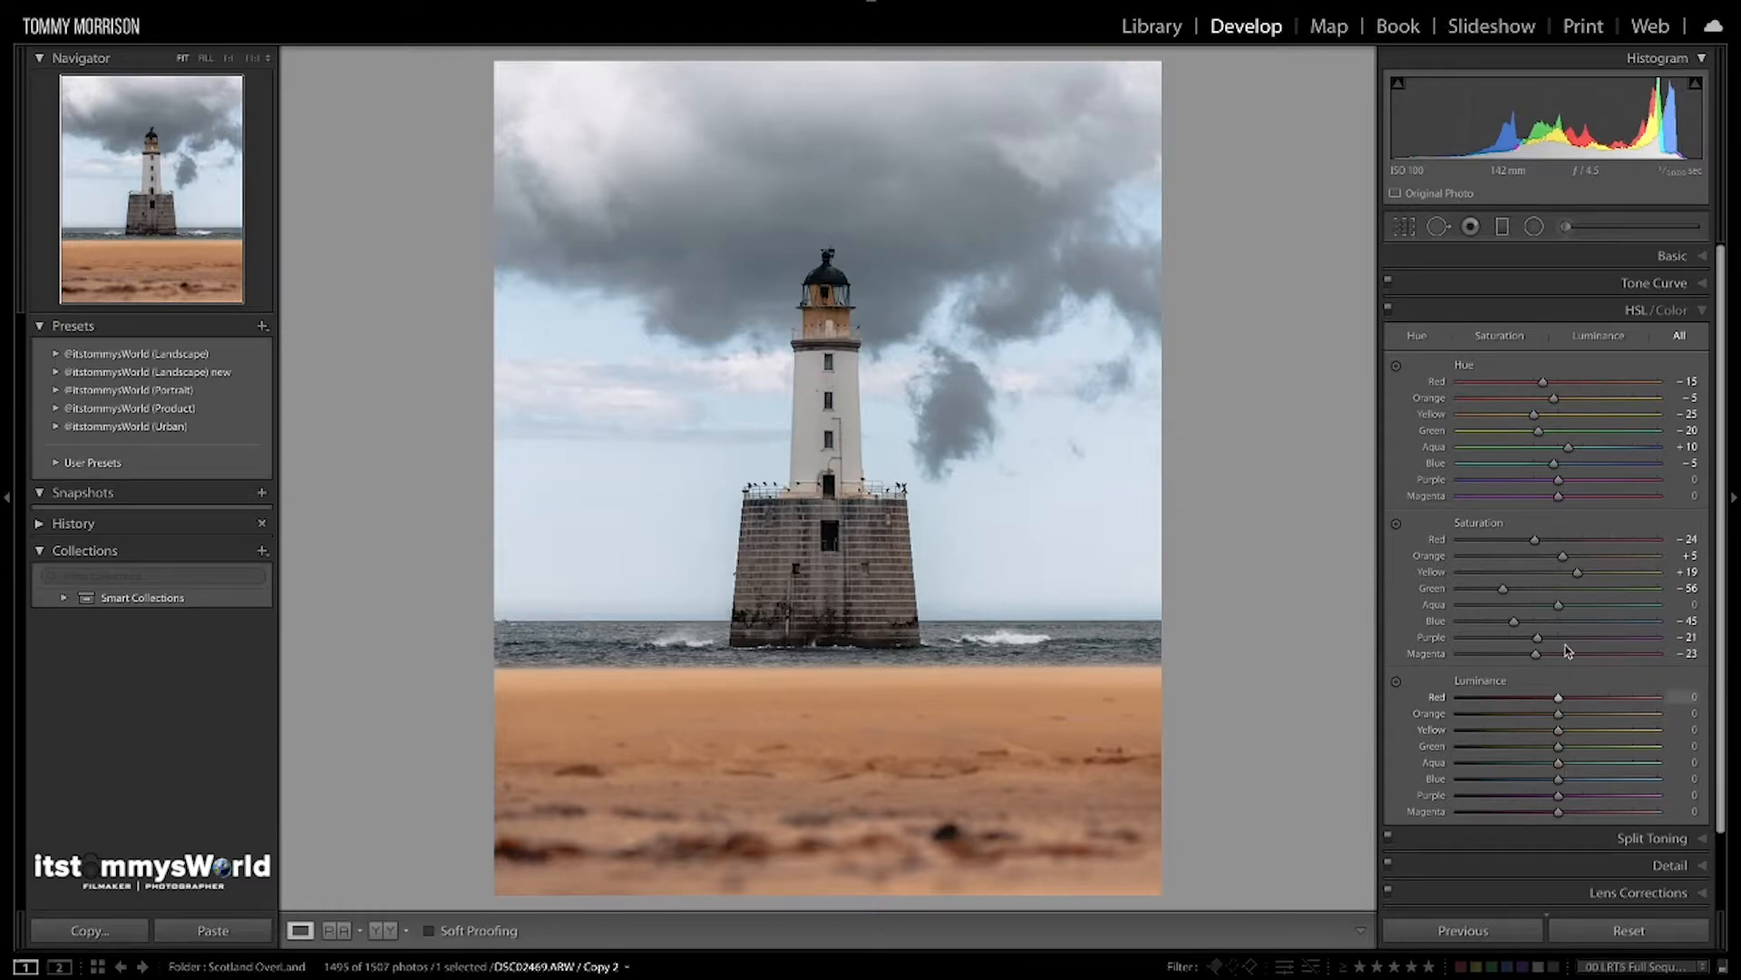
Set the HSL luminance to Red +26, Orange +10, Yellow +16 and Aqua +20
{"action": "left_click_drag", "start_coordinate": [1567, 700], "coordinate": [1575, 736]}
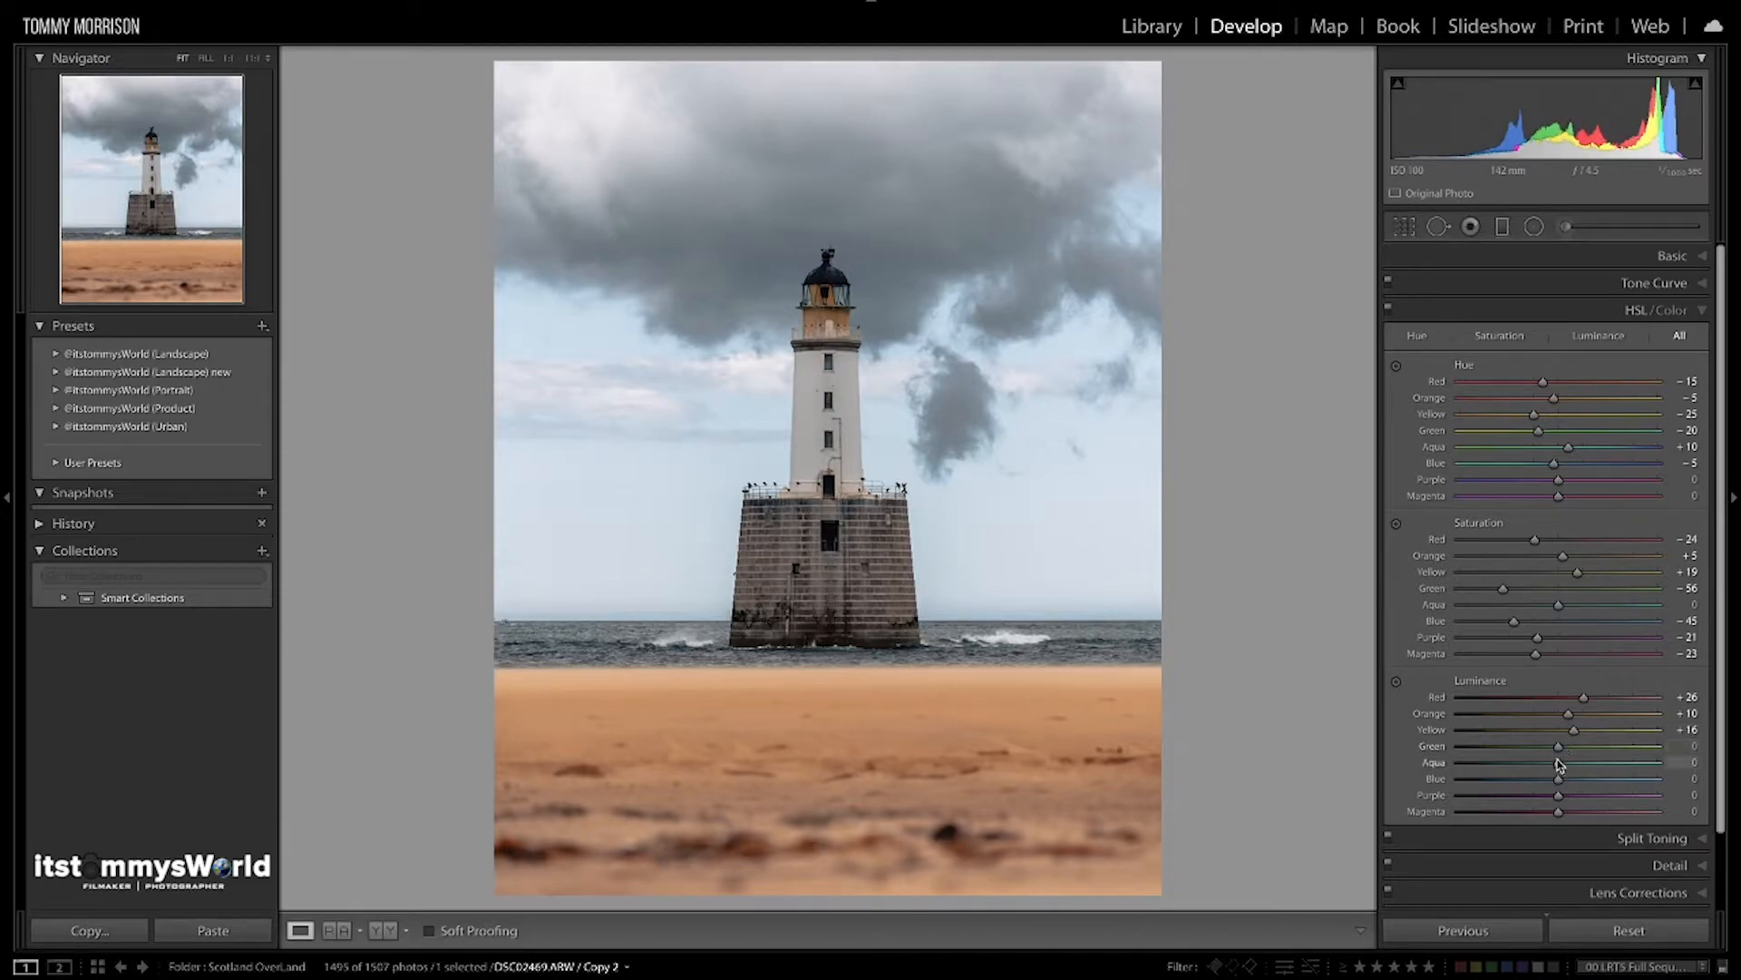
{"action": "left_click_drag", "start_coordinate": [1560, 765], "coordinate": [1581, 766]}
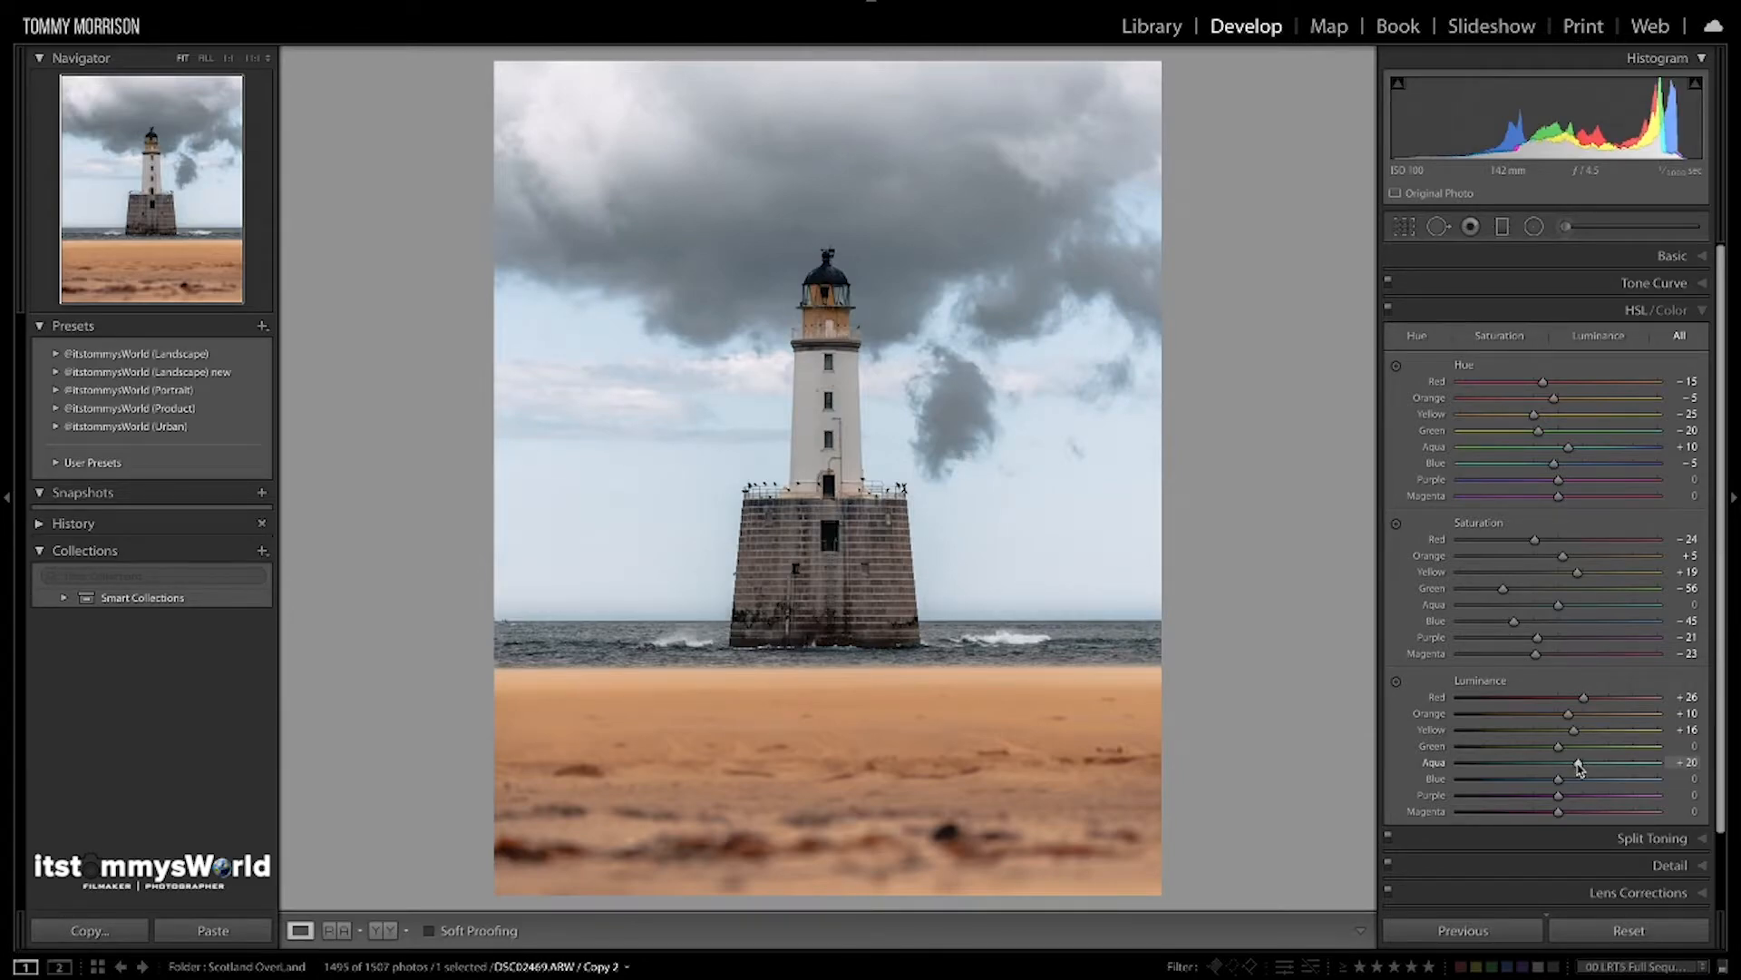
Tint the highlights blue with Split Toning, using Hue 222 and Saturation 4
{"action": "scroll", "coordinate": [1580, 767], "scroll_direction": "down", "scroll_amount": 1}
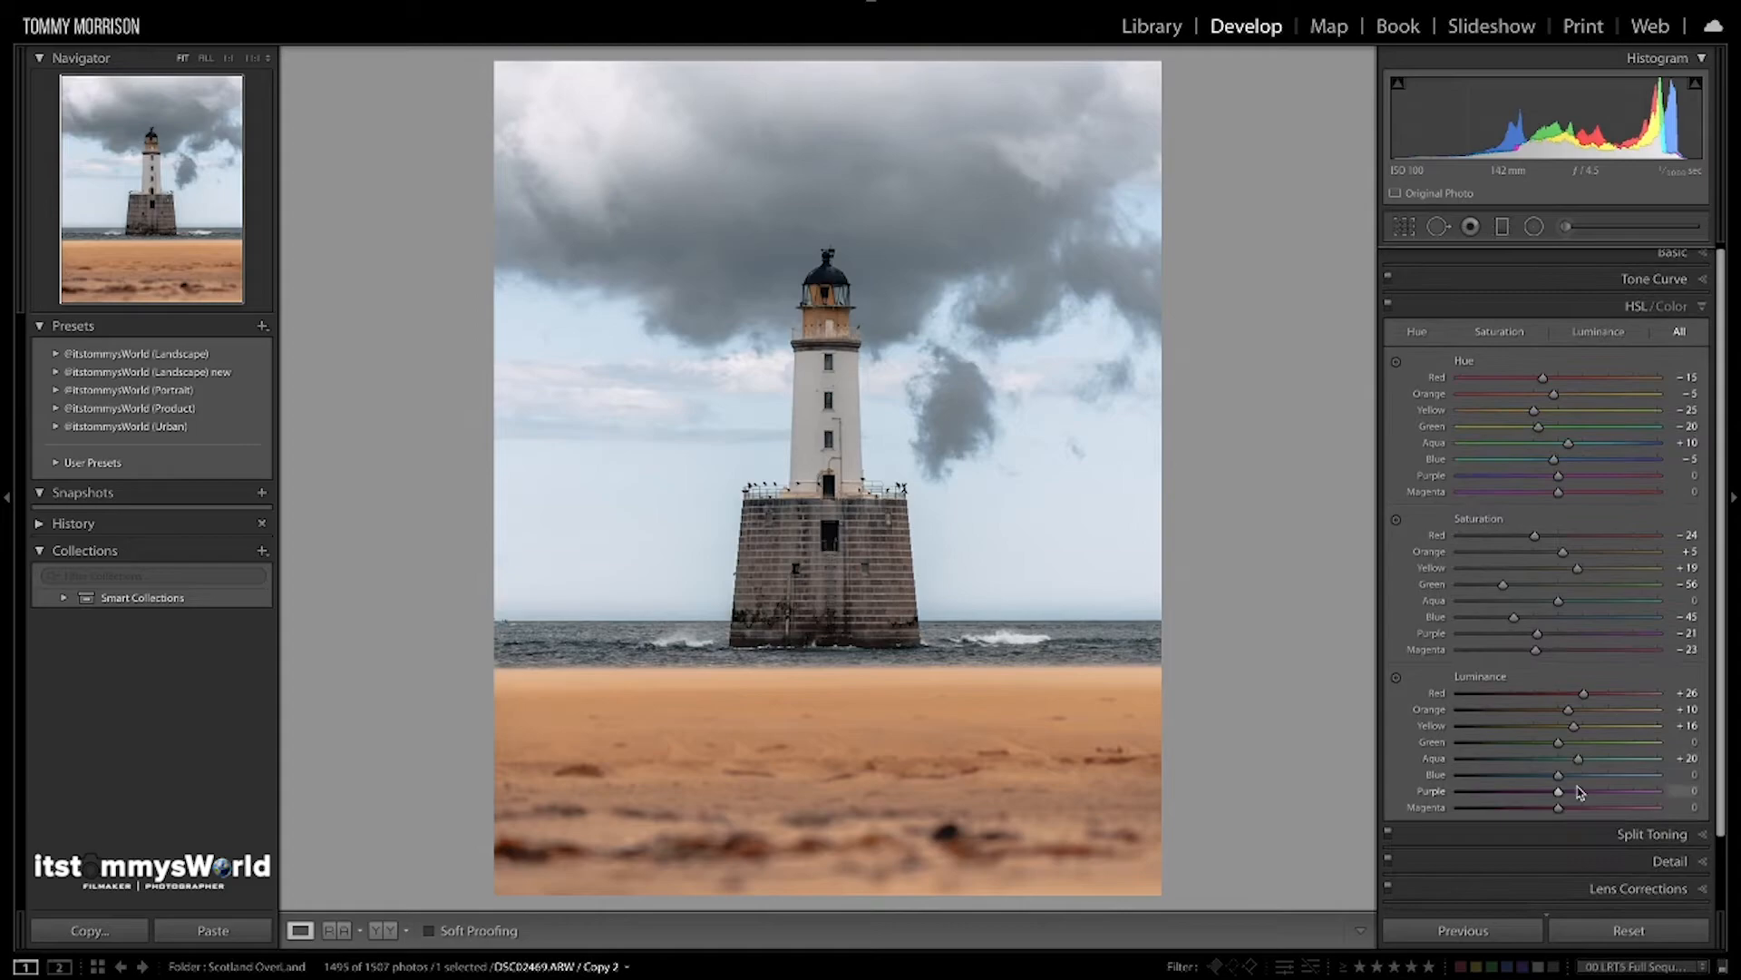
{"action": "left_click", "coordinate": [1653, 829]}
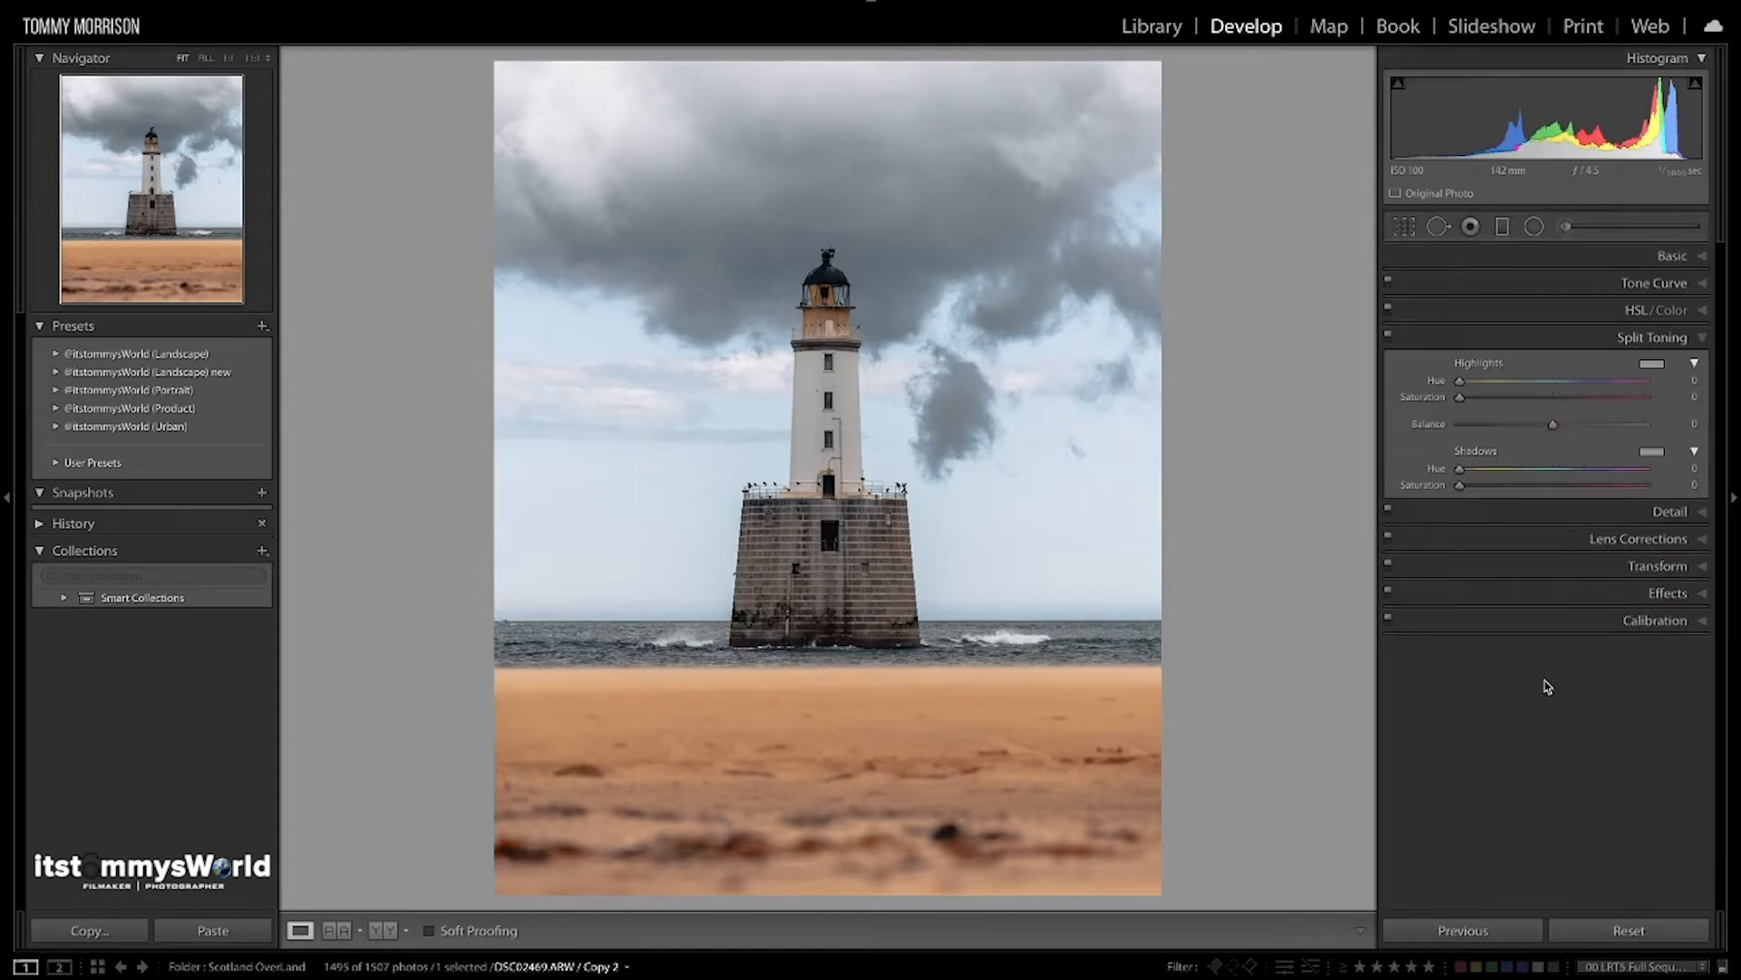
{"action": "left_click_drag", "start_coordinate": [1466, 386], "coordinate": [1580, 389]}
{"action": "left_click_drag", "start_coordinate": [1459, 397], "coordinate": [1467, 402]}
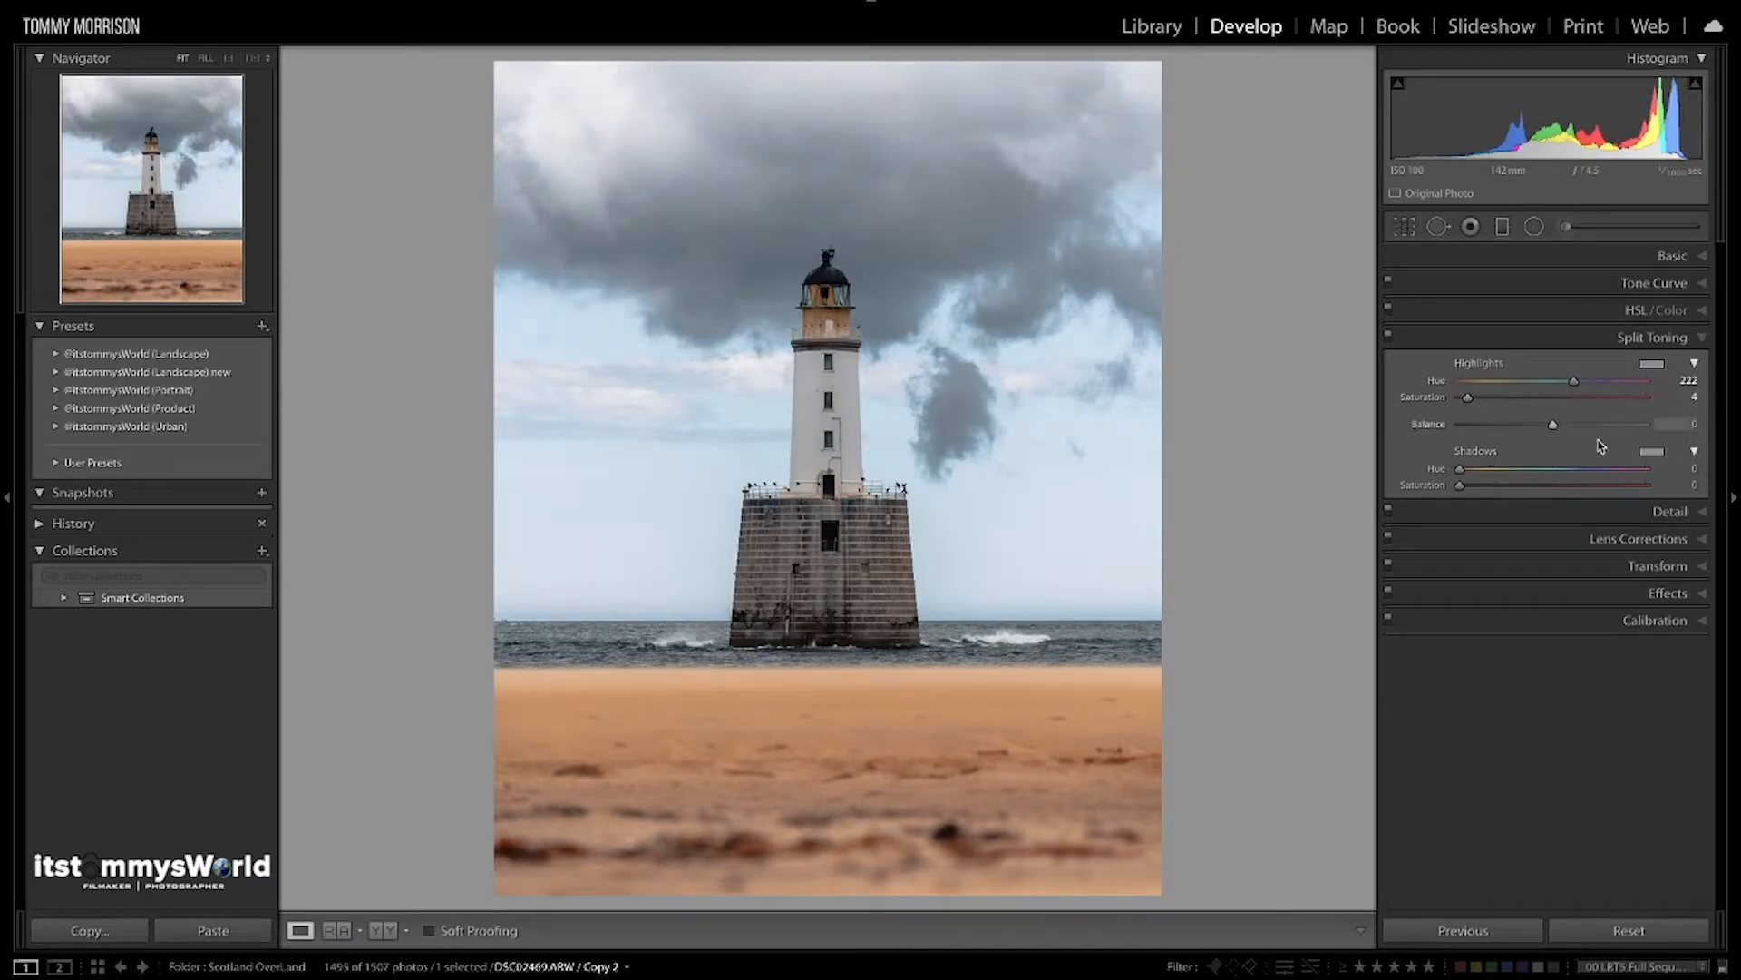
{"action": "left_click", "coordinate": [1694, 257]}
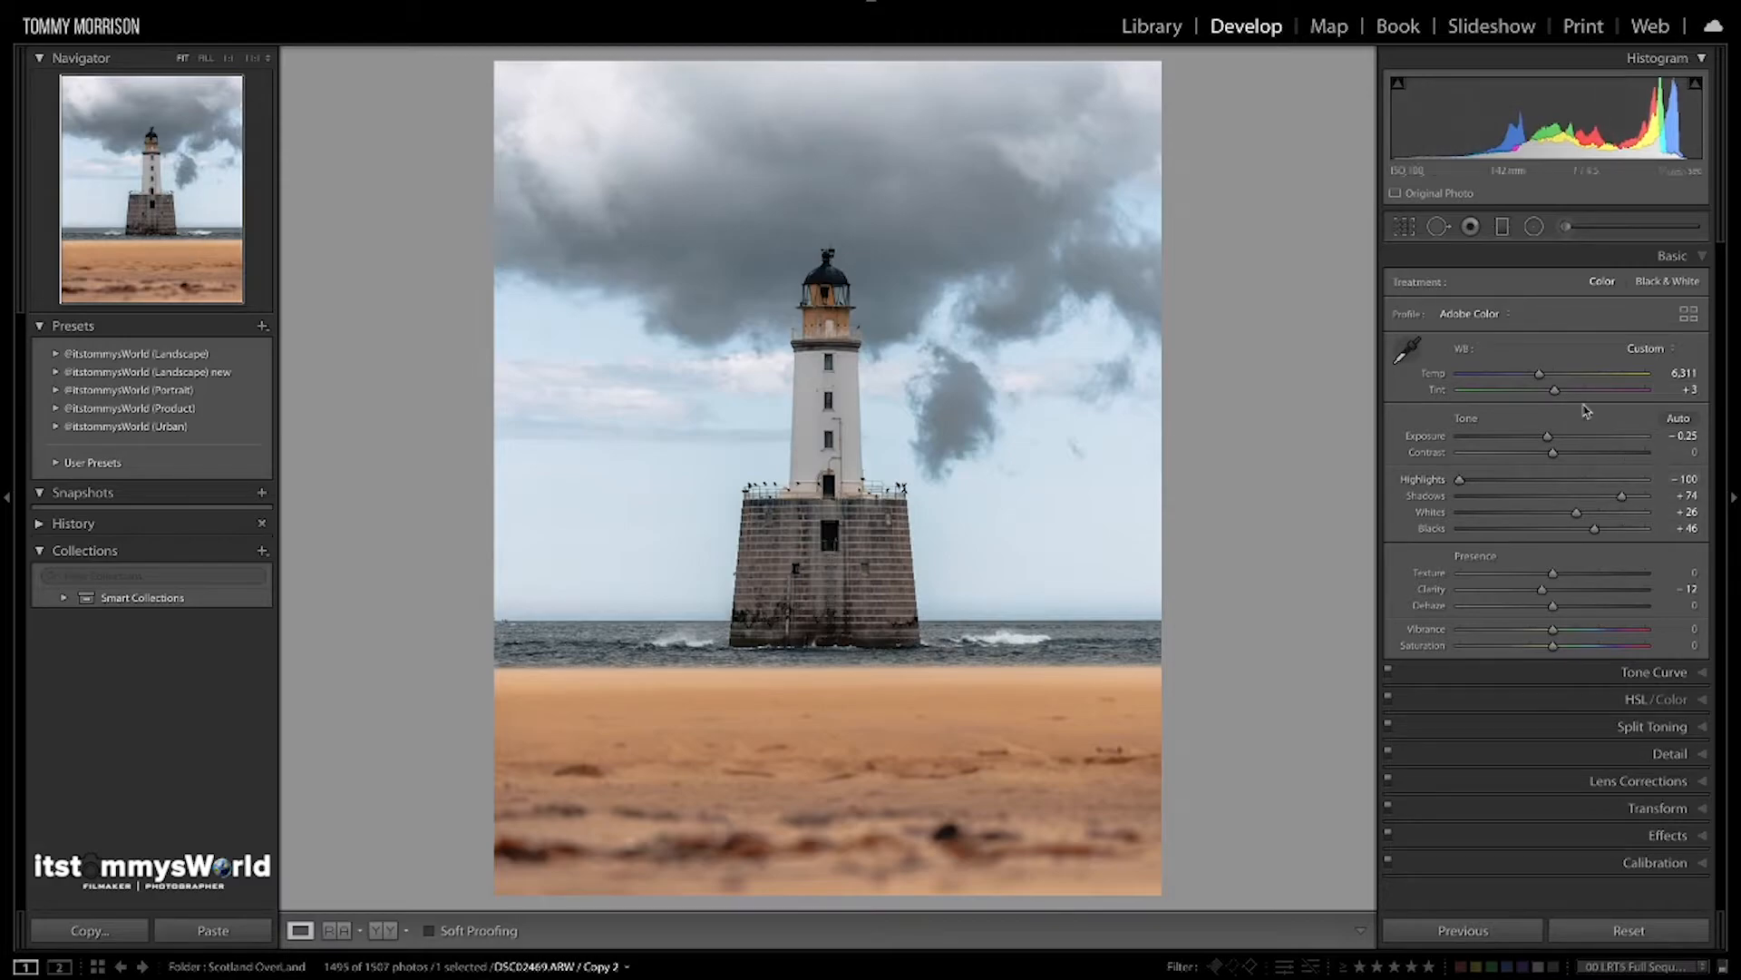
{"action": "left_click", "coordinate": [1672, 728]}
{"action": "left_click", "coordinate": [1700, 341]}
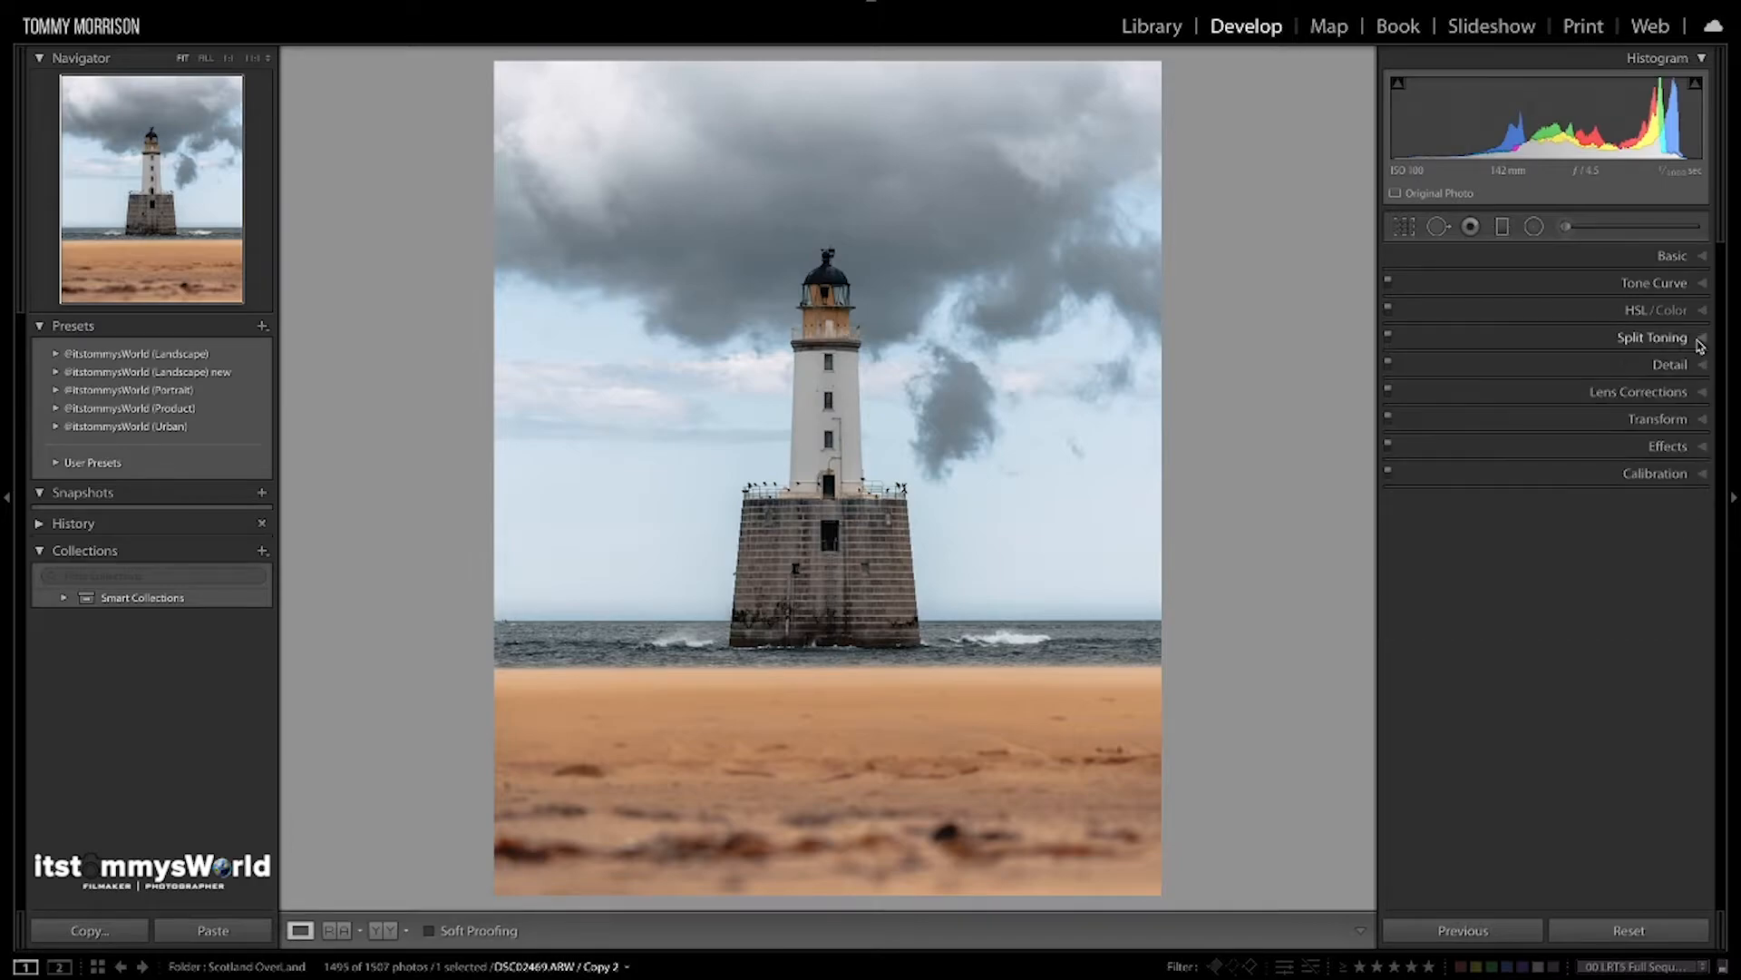
Set luminance noise reduction to 30, sharpening amount to 68 and sharpening masking to 49
{"action": "left_click", "coordinate": [1700, 366]}
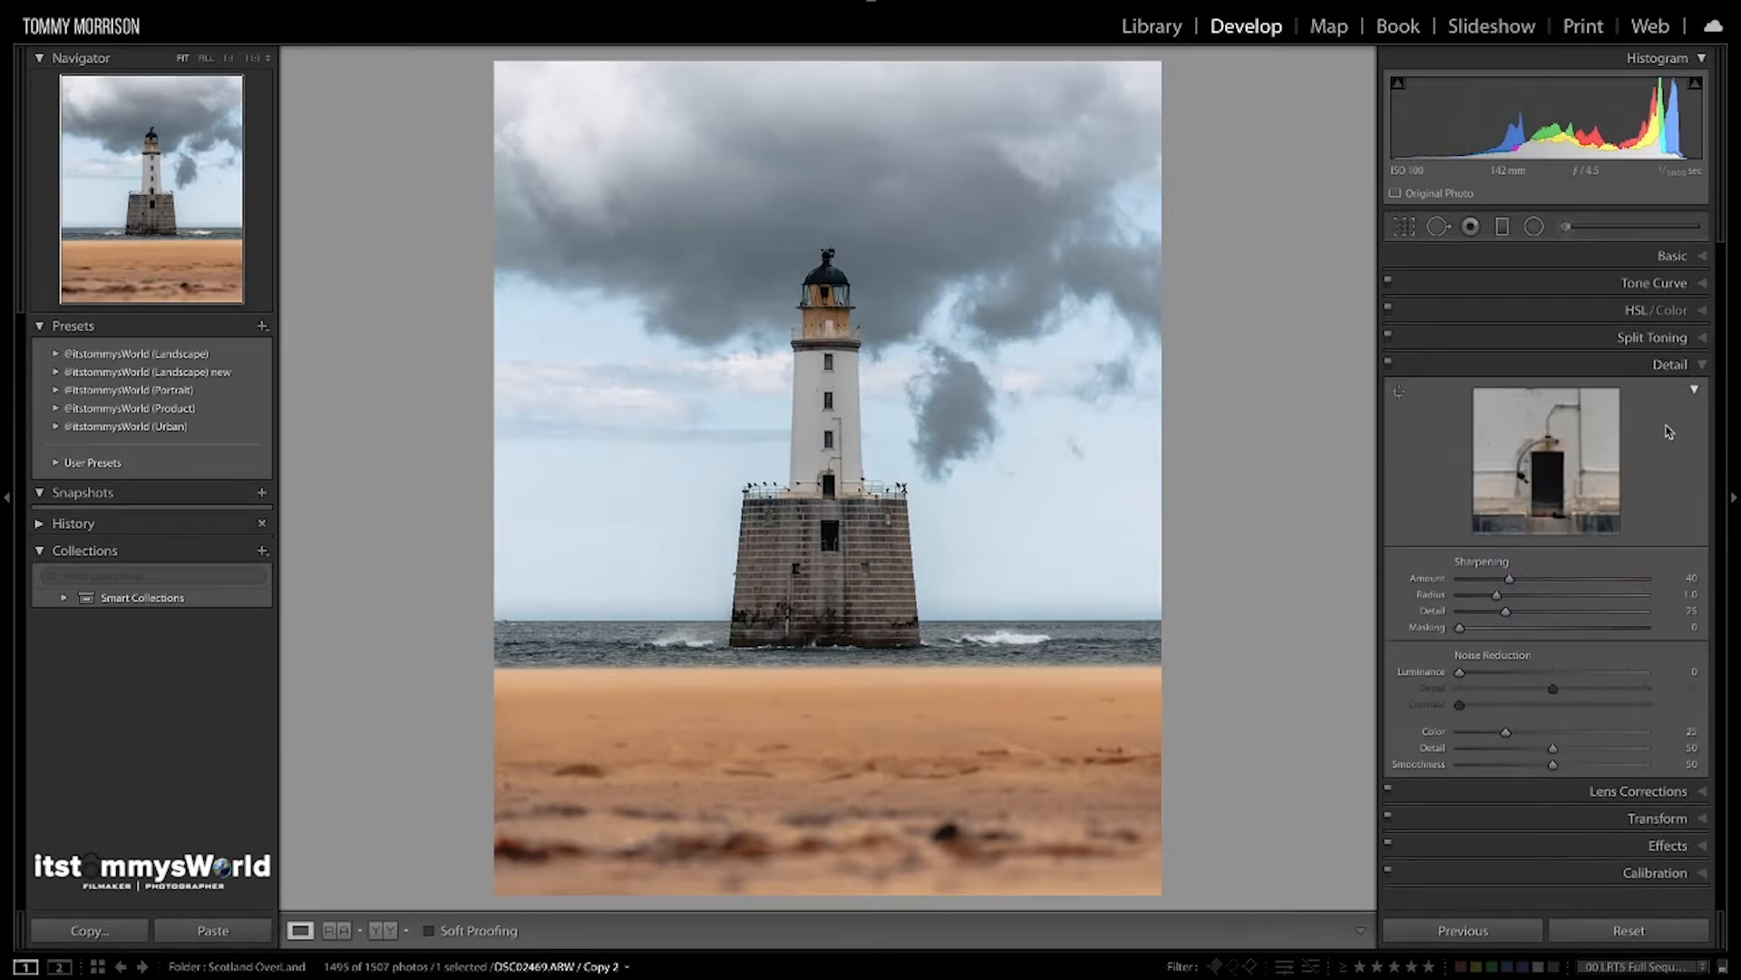
{"action": "left_click_drag", "start_coordinate": [1463, 680], "coordinate": [1516, 686]}
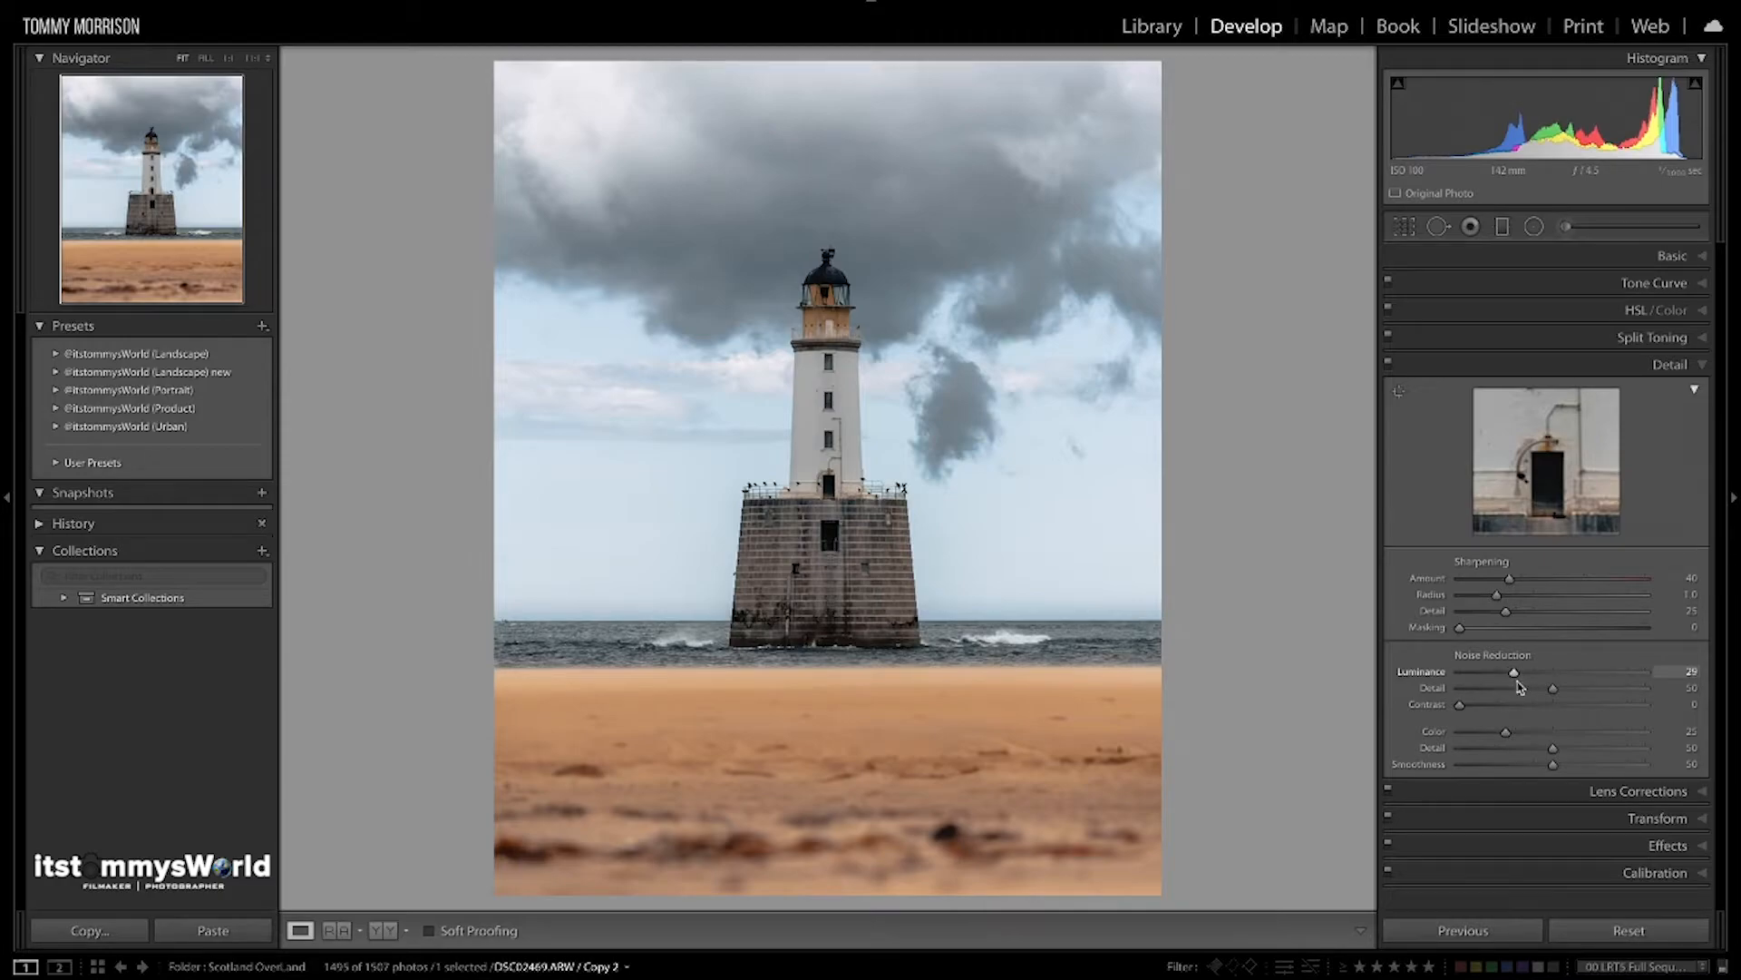
{"action": "left_click_drag", "start_coordinate": [1521, 687], "coordinate": [1522, 687]}
{"action": "left_click_drag", "start_coordinate": [1511, 579], "coordinate": [1548, 583]}
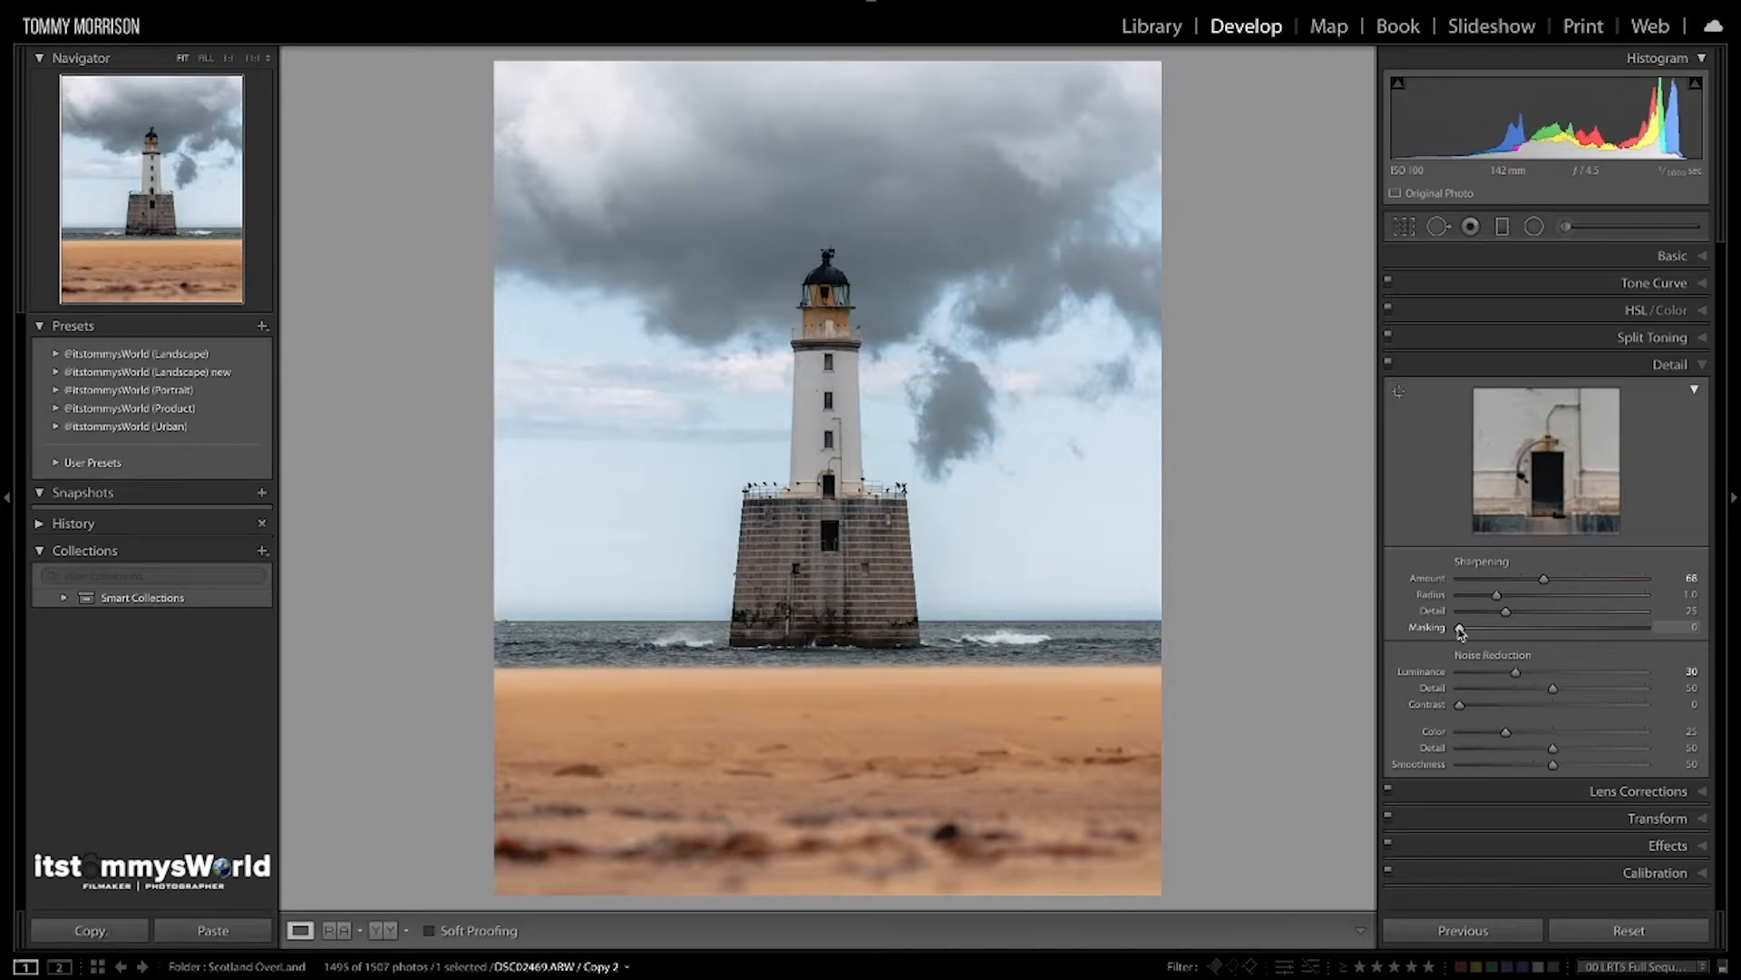
{"action": "left_click_drag", "start_coordinate": [1460, 629], "coordinate": [1551, 638], "text": "alt"}
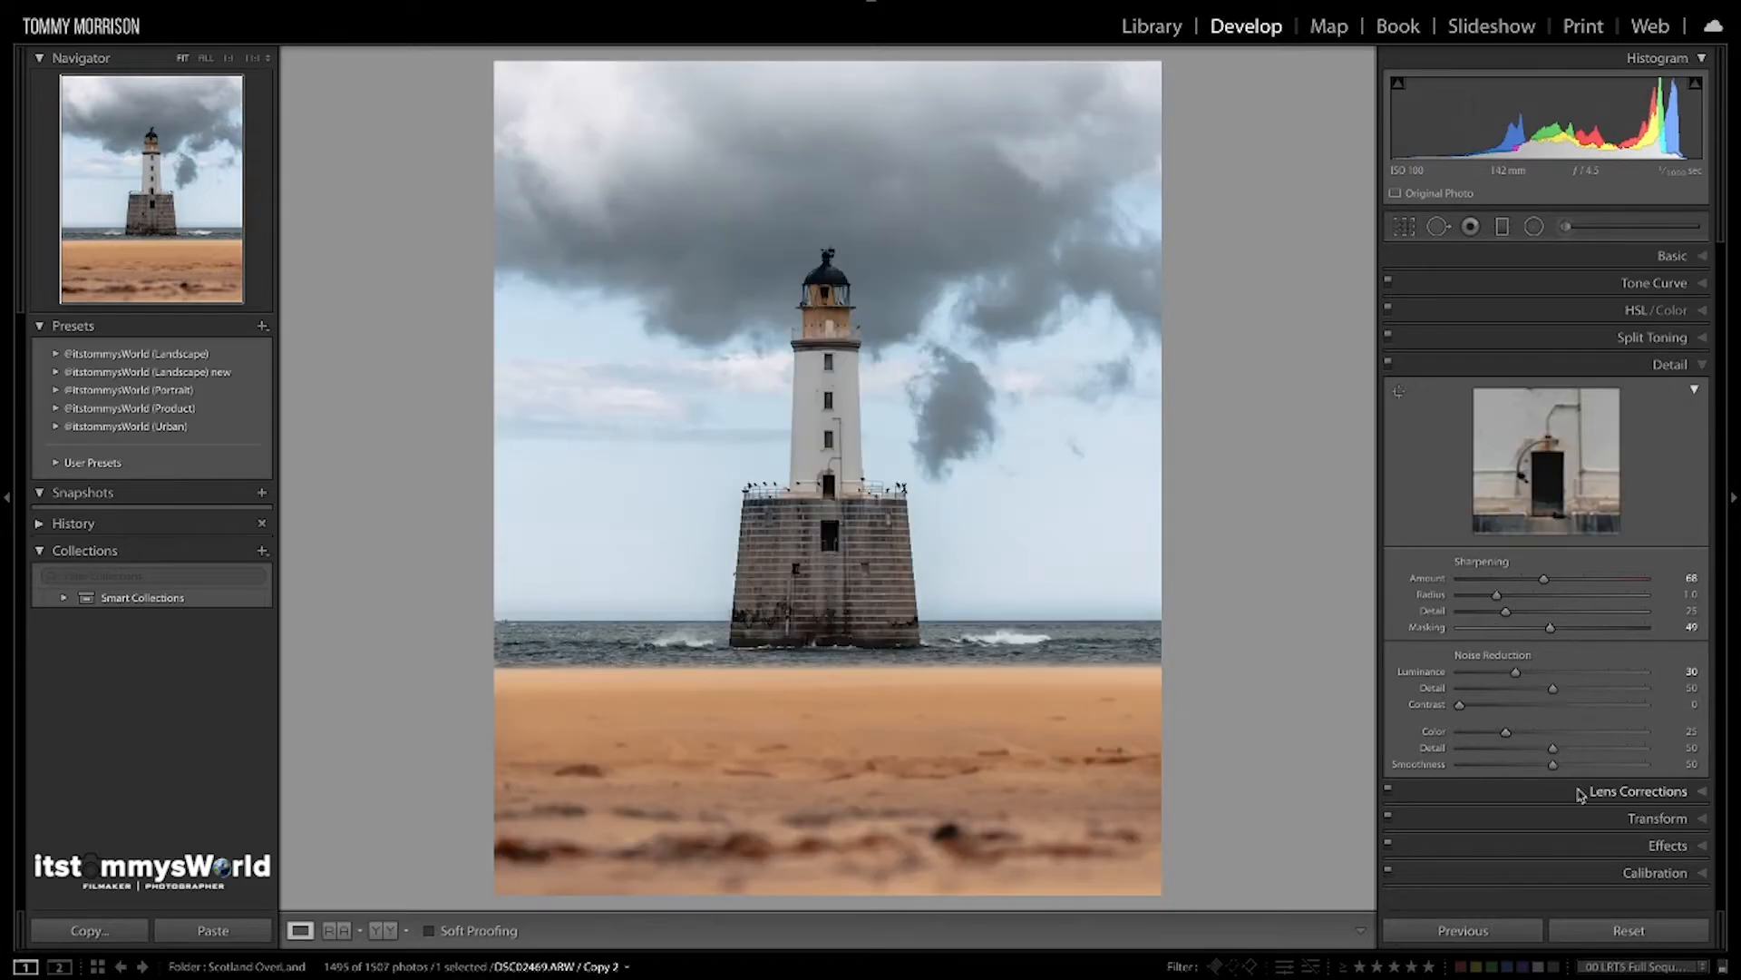
Enable the lens profile corrections and set the Post-Crop Vignetting amount to -10
{"action": "left_click", "coordinate": [1659, 788]}
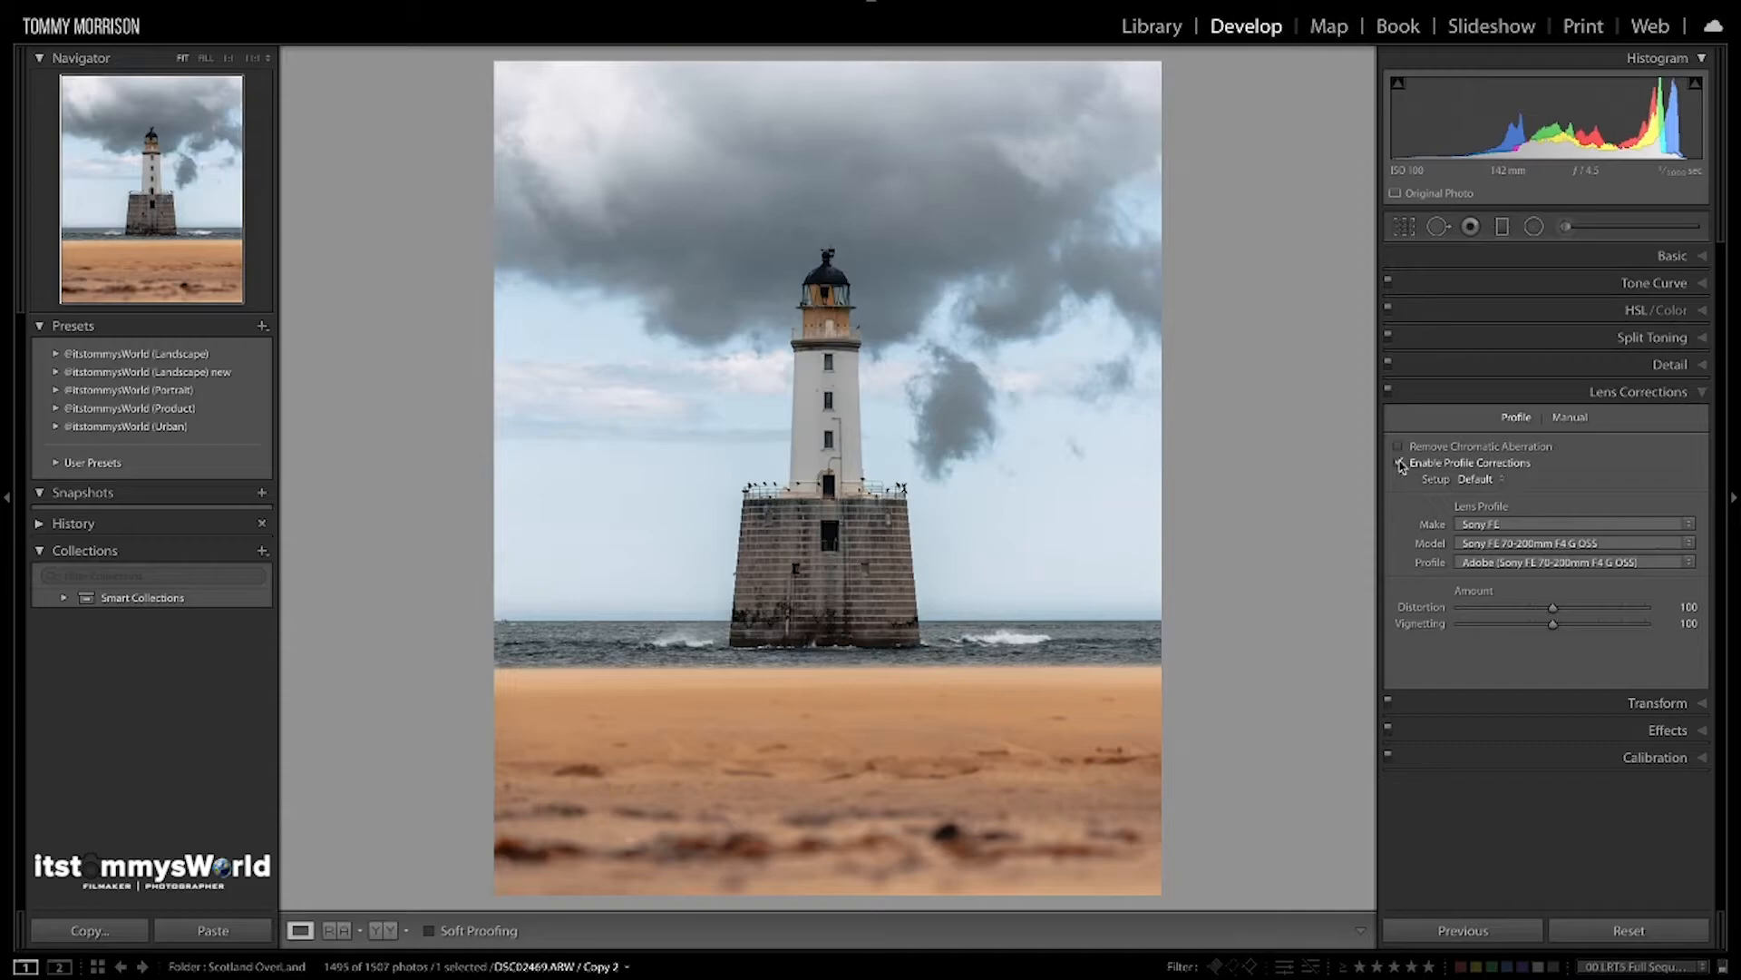
{"action": "left_click", "coordinate": [1665, 703]}
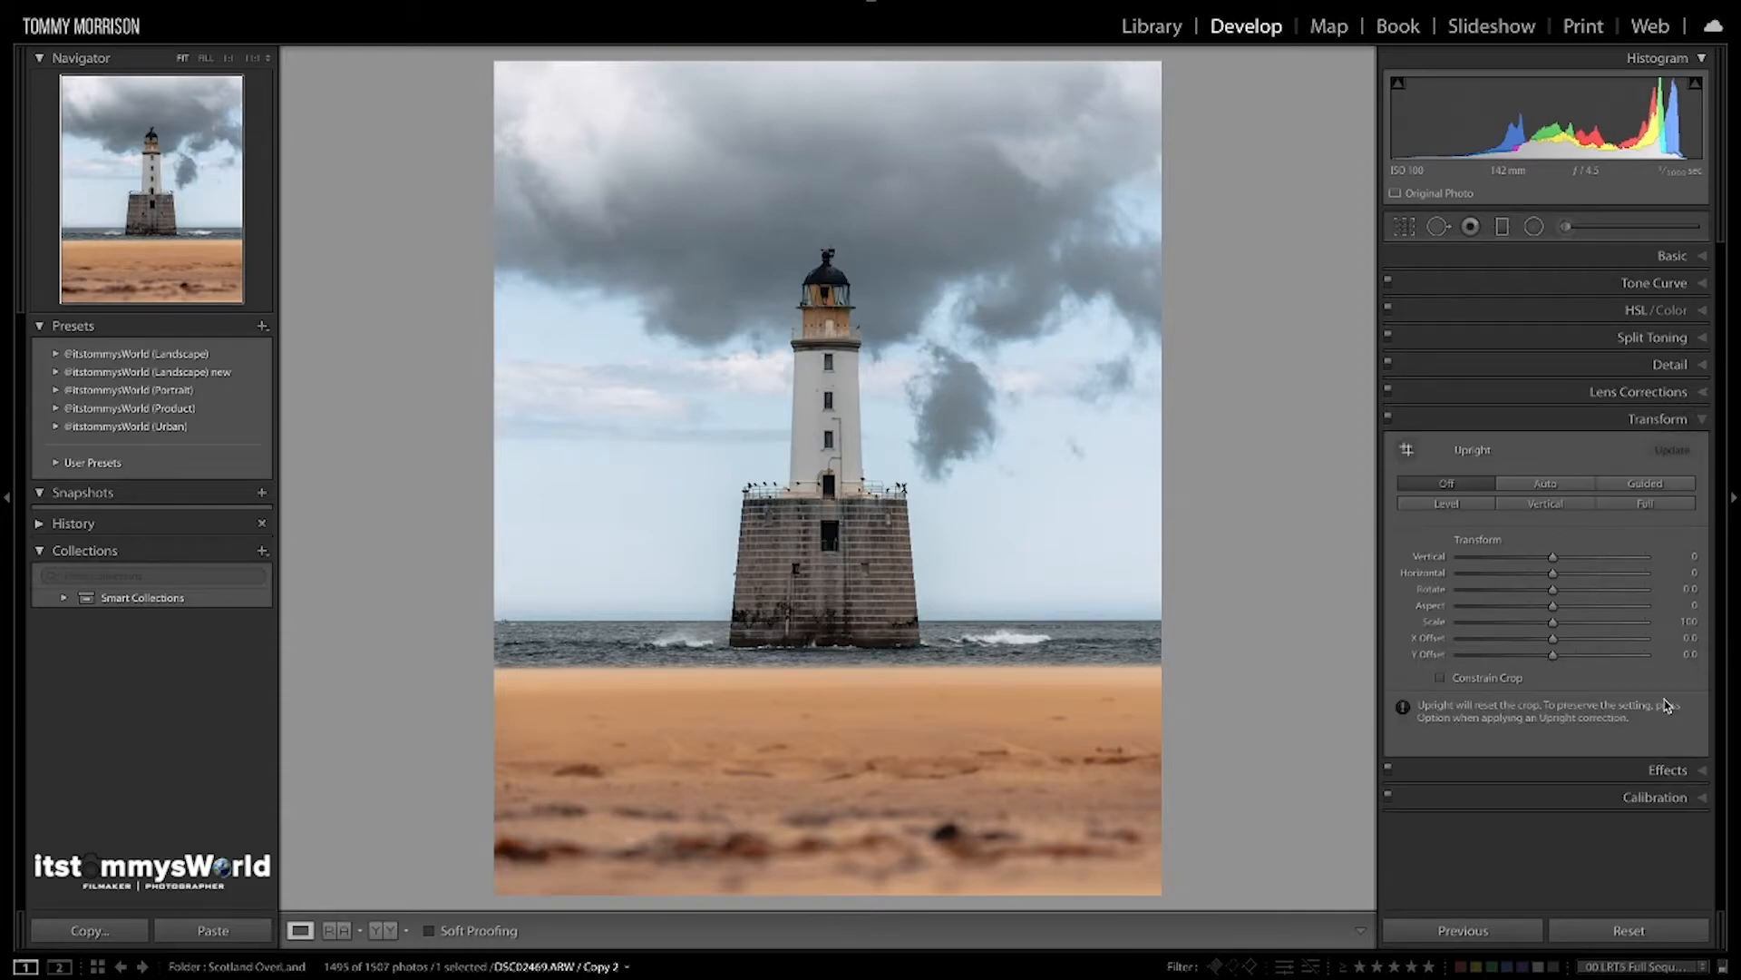
{"action": "left_click", "coordinate": [1669, 769]}
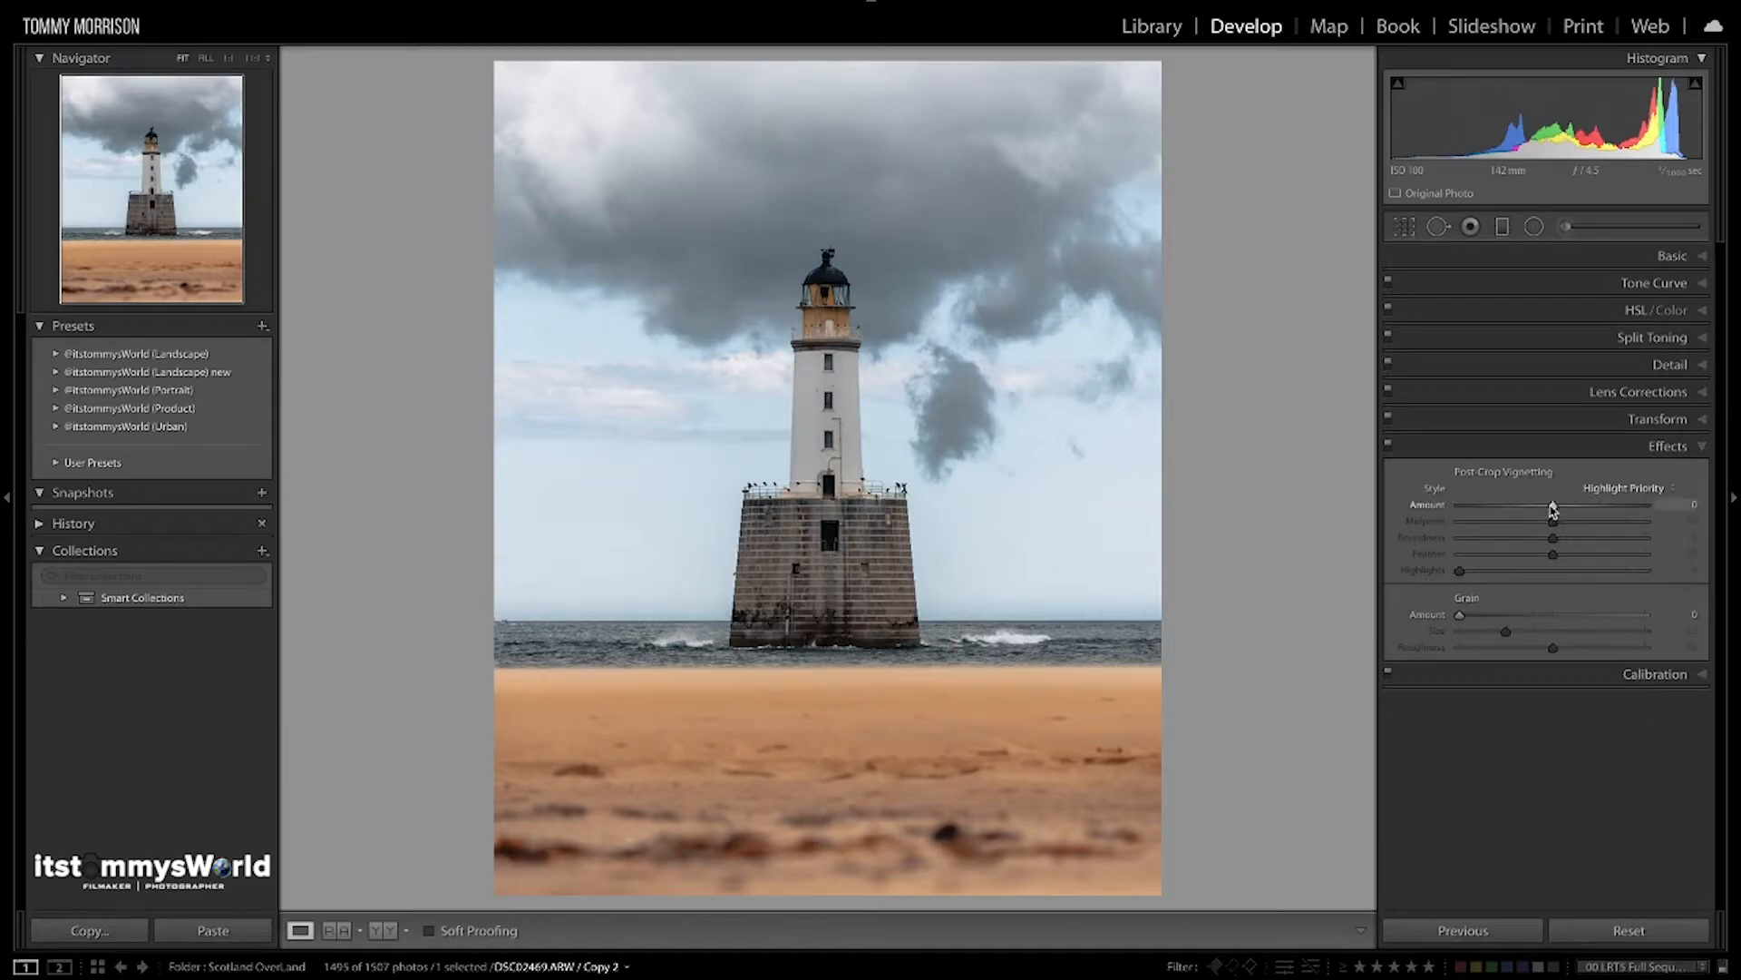
{"action": "left_click_drag", "start_coordinate": [1554, 508], "coordinate": [1546, 511]}
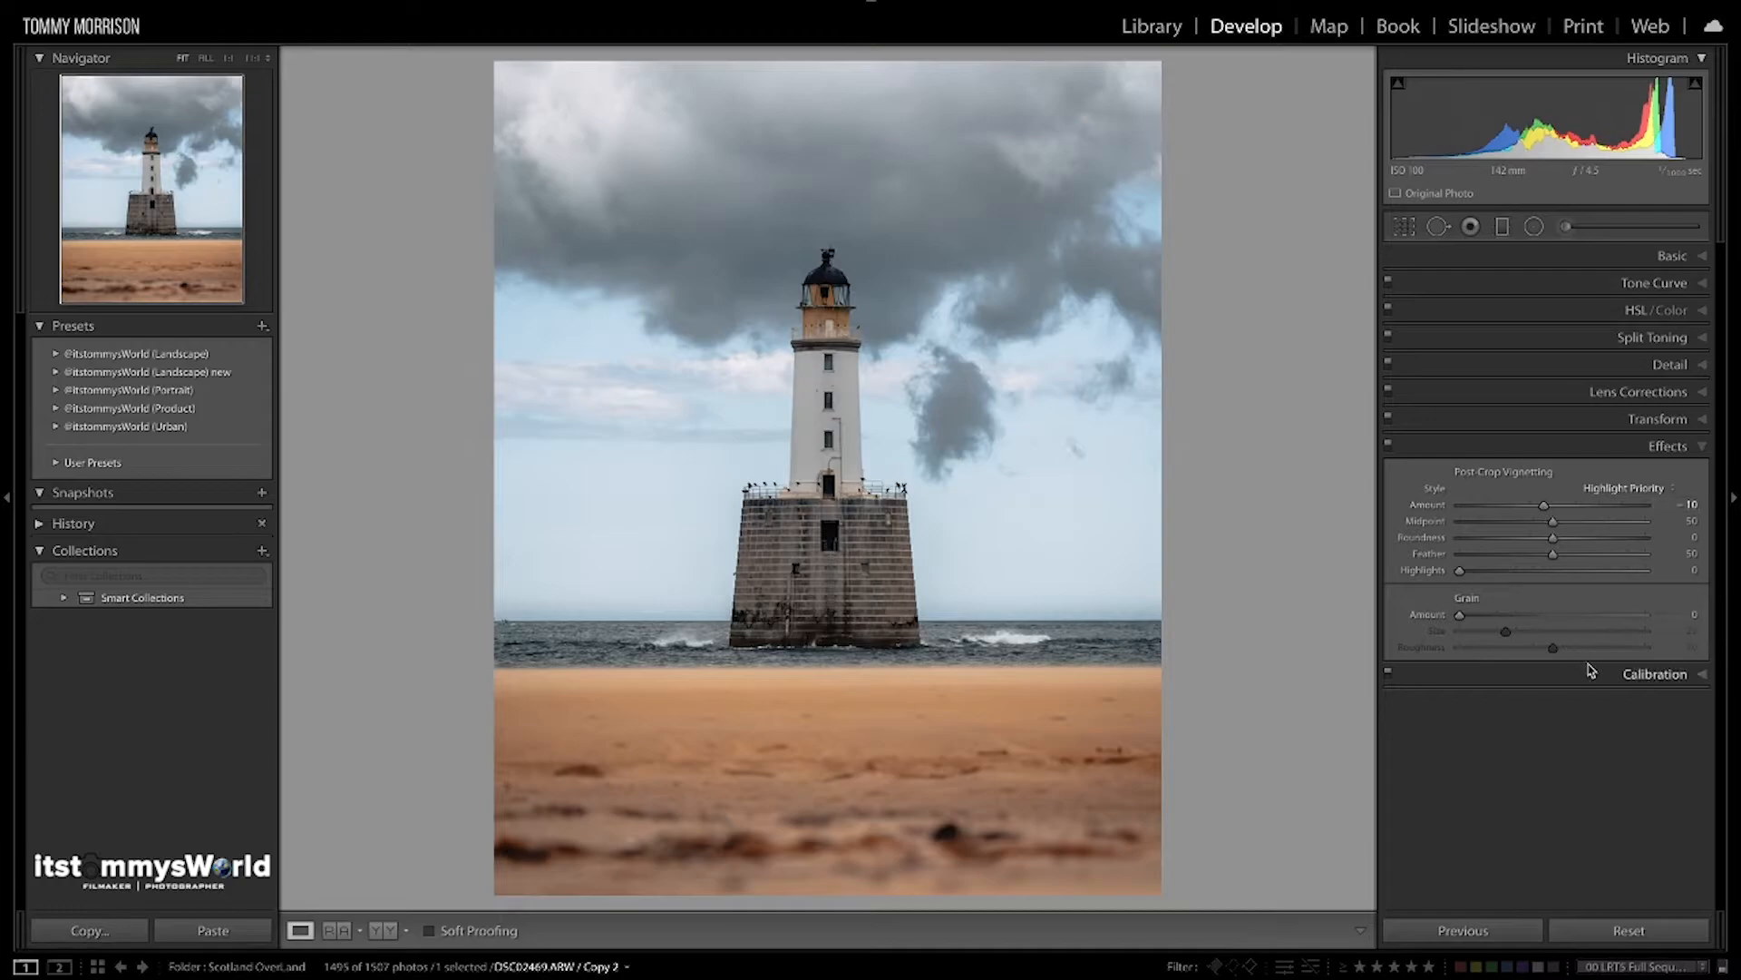
Calibrate the colours with Red Primary hue +20, Green Primary saturation +5 and Blue Primary hue about -20
{"action": "left_click", "coordinate": [1651, 674]}
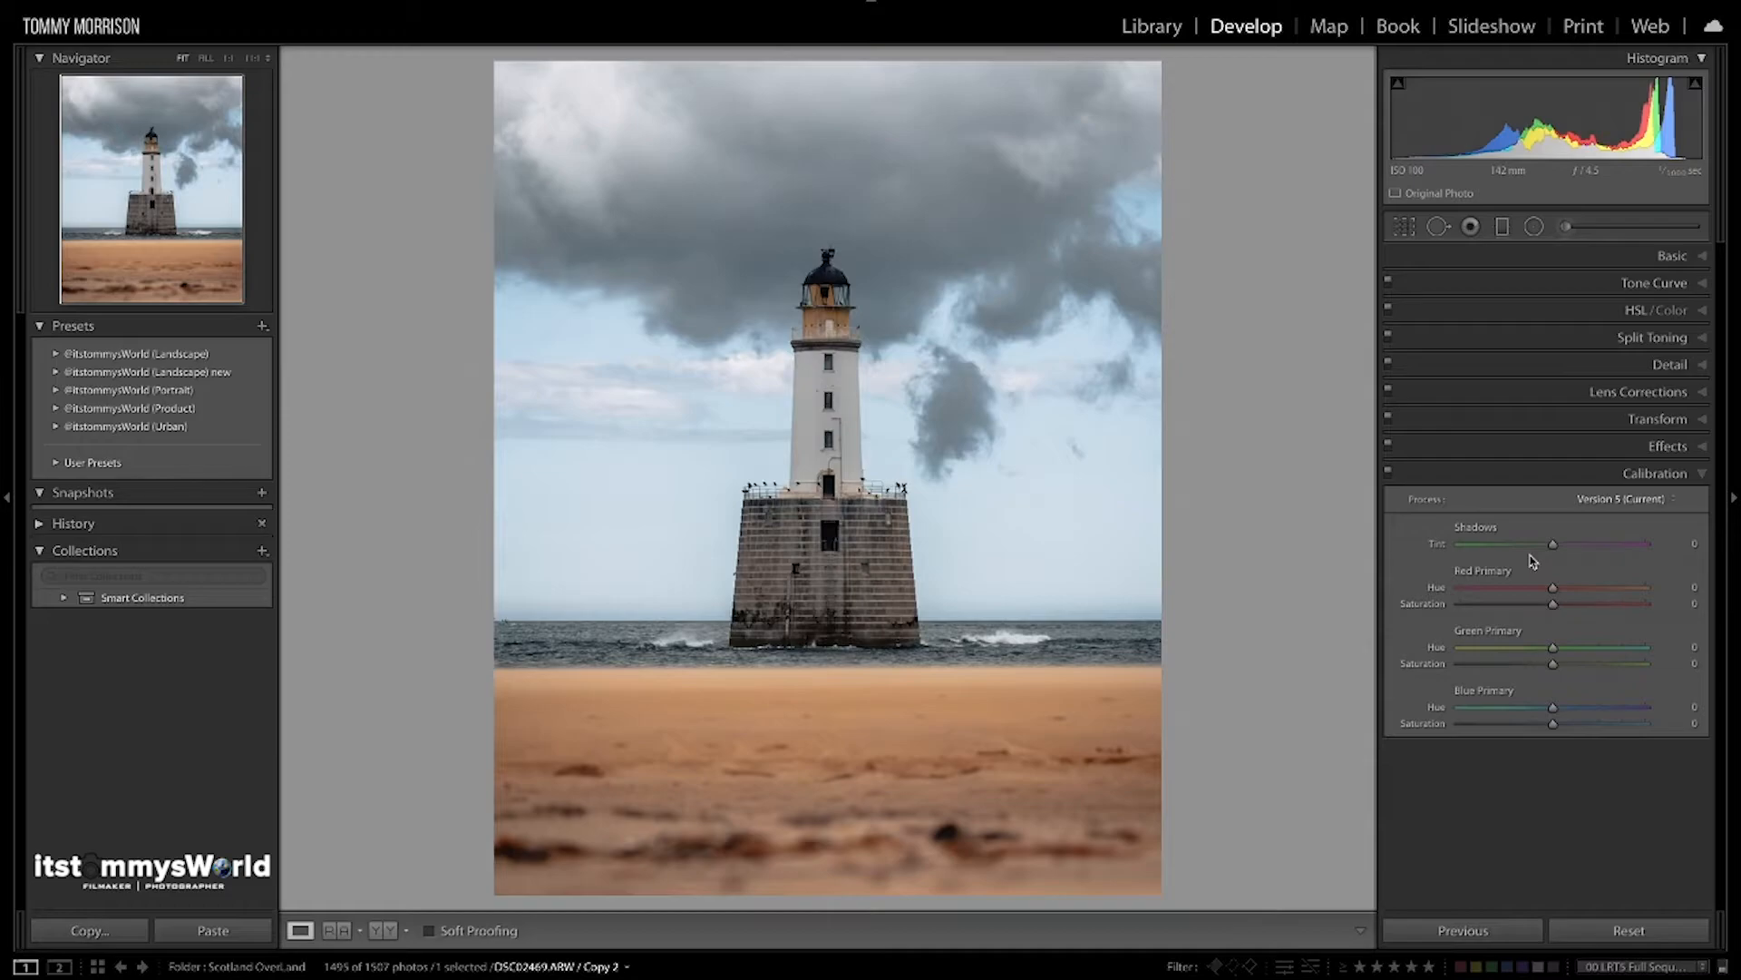
{"action": "left_click_drag", "start_coordinate": [1552, 588], "coordinate": [1572, 595]}
{"action": "mouse_move", "coordinate": [1553, 669]}
{"action": "left_mouse_down"}
{"action": "mouse_move", "coordinate": [1471, 649]}
{"action": "mouse_move", "coordinate": [1599, 657]}
{"action": "mouse_move", "coordinate": [1555, 656]}
{"action": "left_mouse_up"}
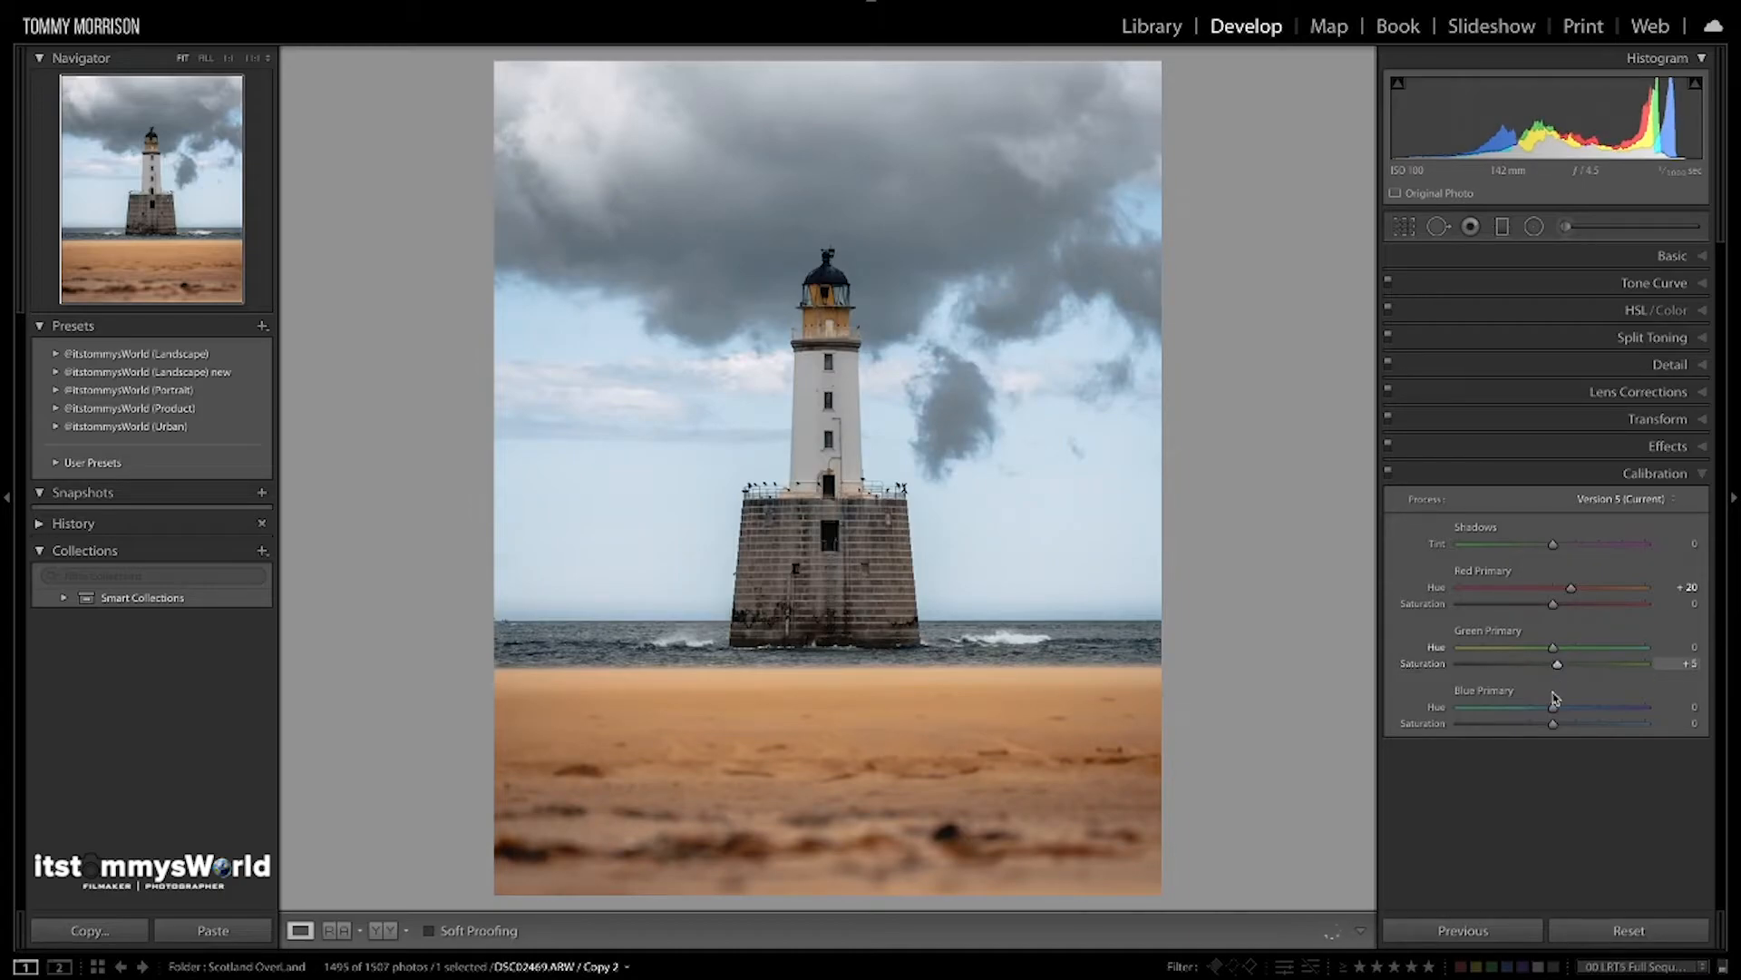
{"action": "mouse_move", "coordinate": [1553, 712]}
{"action": "left_mouse_down"}
{"action": "mouse_move", "coordinate": [1573, 711]}
{"action": "mouse_move", "coordinate": [1532, 712]}
{"action": "mouse_move", "coordinate": [1621, 713]}
{"action": "mouse_move", "coordinate": [1472, 714]}
{"action": "mouse_move", "coordinate": [1533, 715]}
{"action": "left_mouse_up"}
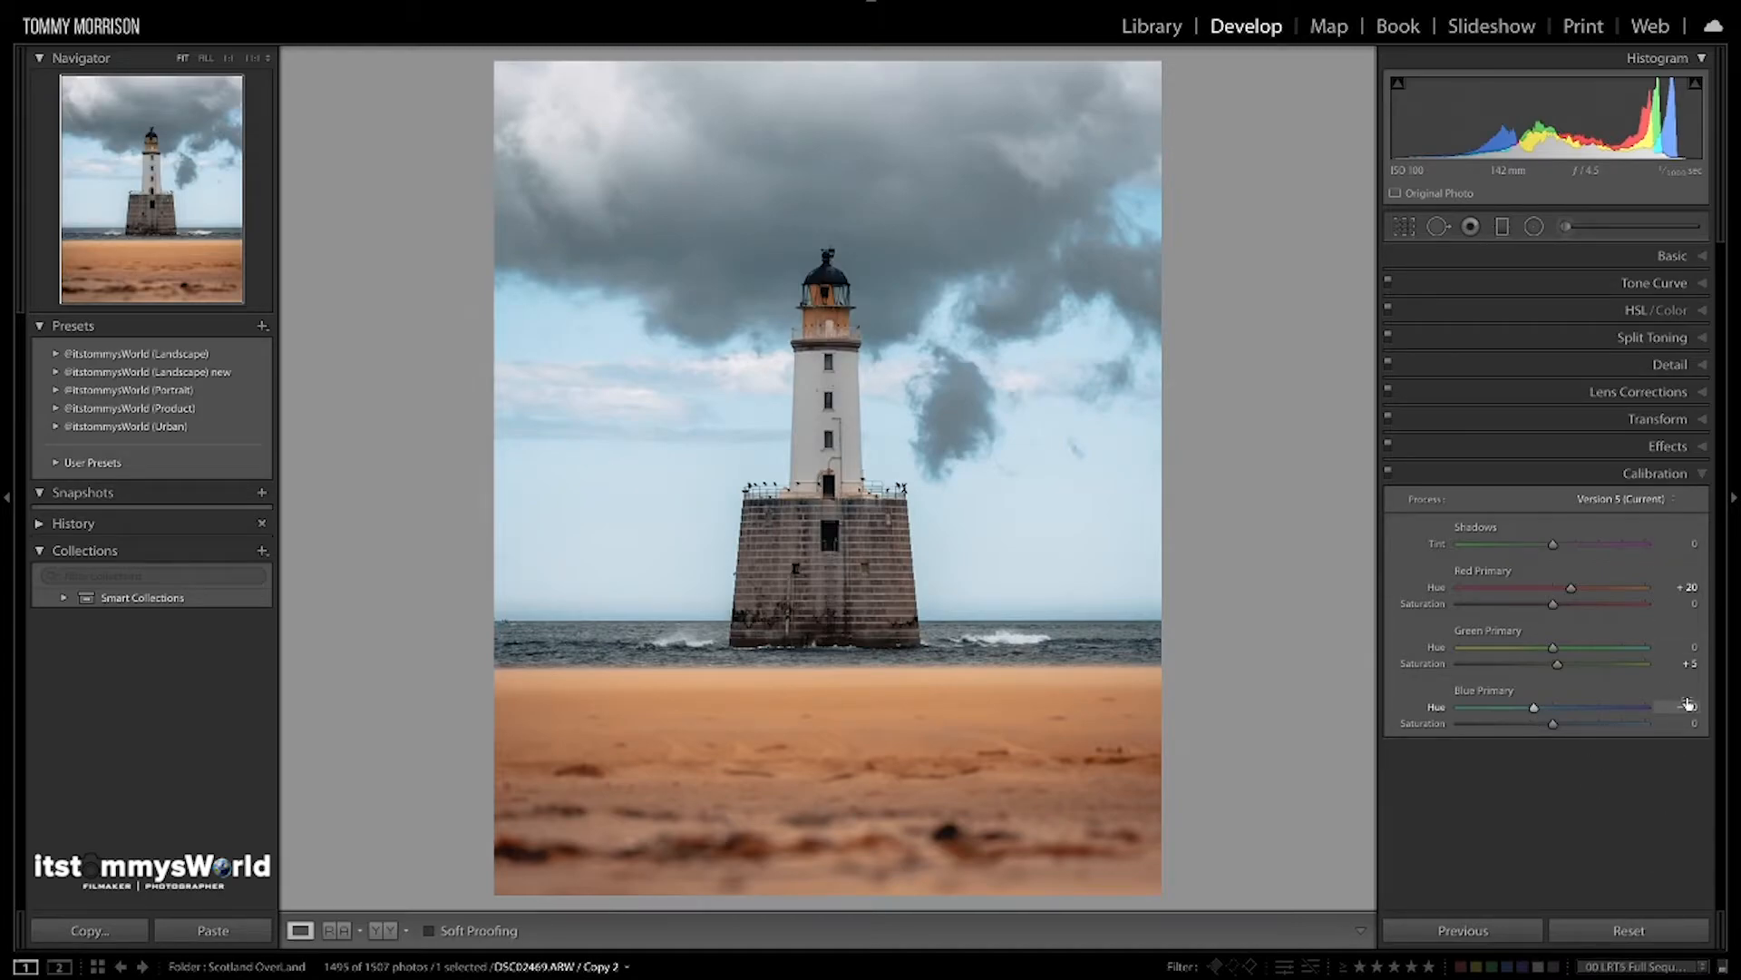
{"action": "left_click", "coordinate": [1704, 475]}
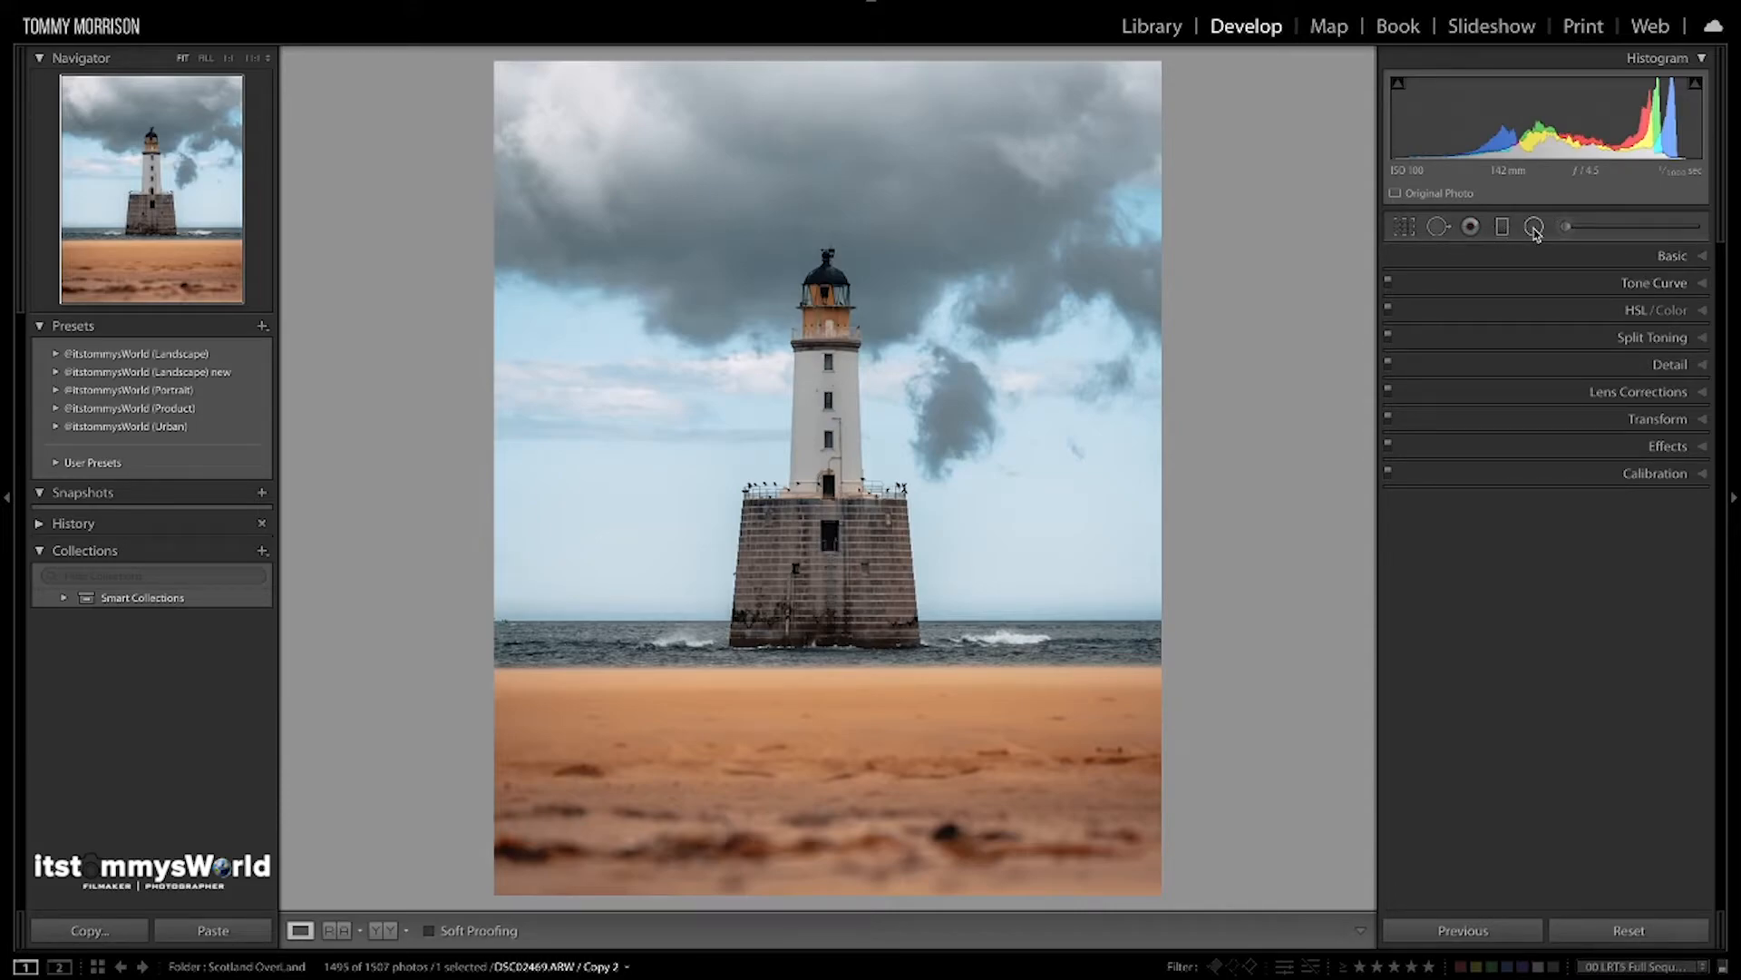
Heal the marks across the upper band of sand with a size 76 spot removal brush, feather 40 and opacity 100
{"action": "left_click", "coordinate": [1442, 227]}
{"action": "scroll", "coordinate": [1060, 696], "scroll_direction": "up", "scroll_amount": 5}
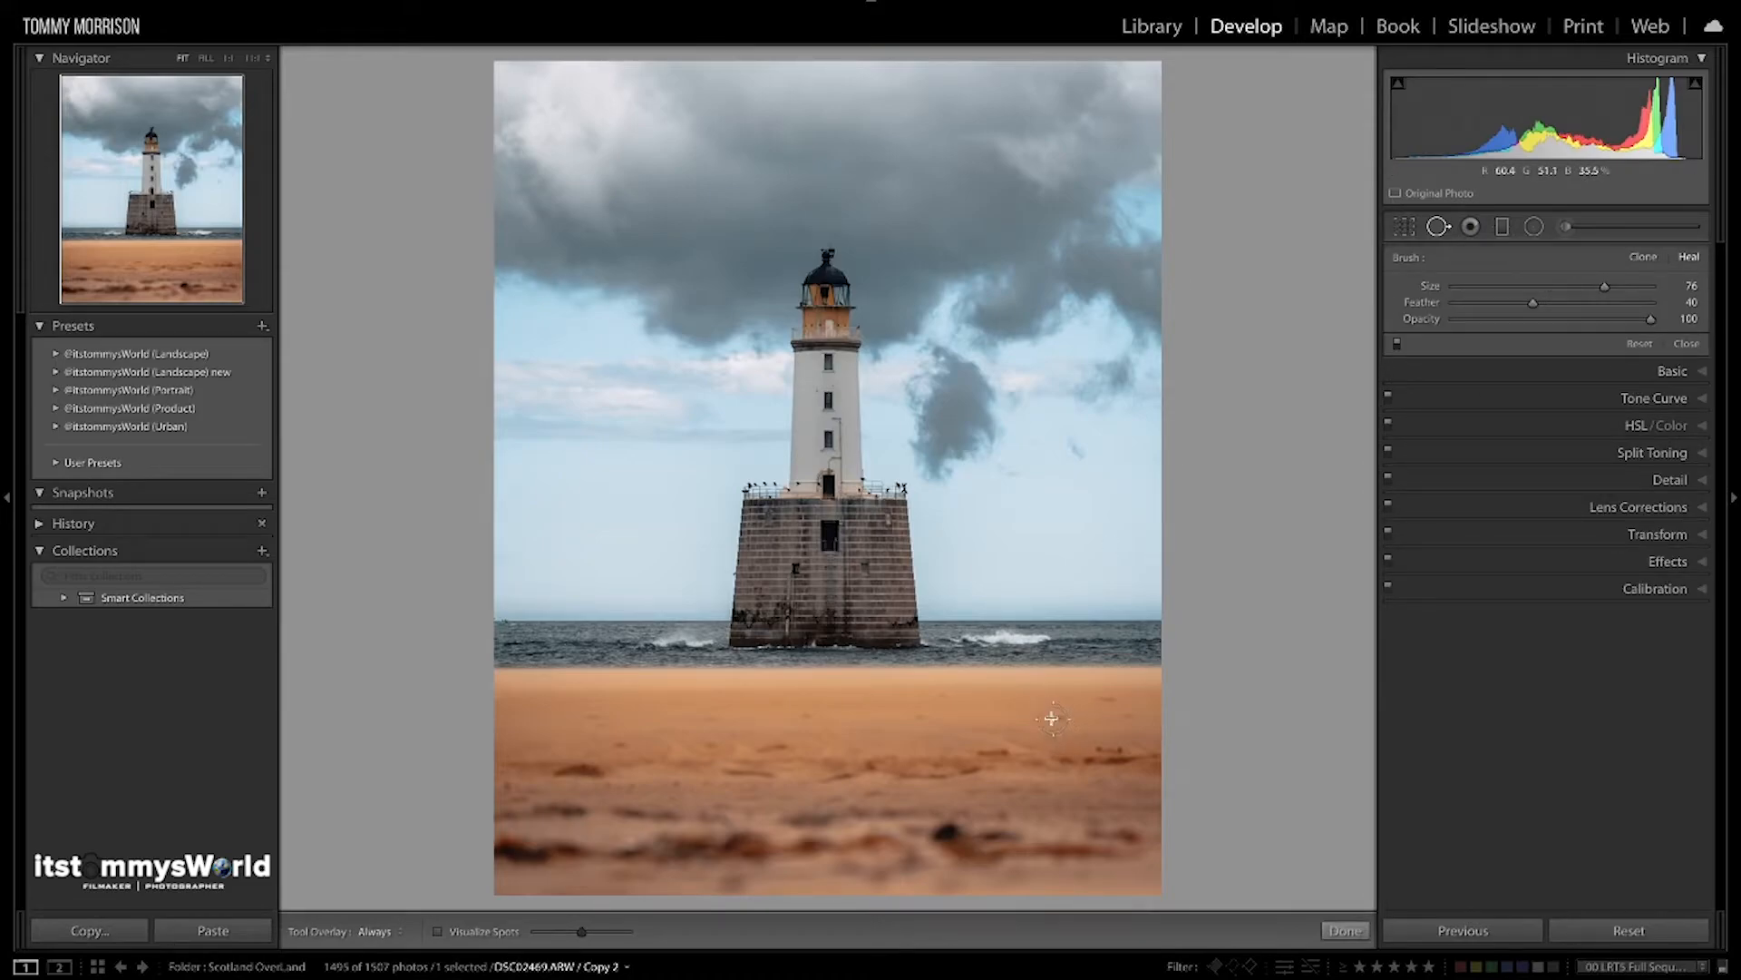
{"action": "left_click", "coordinate": [1052, 719]}
{"action": "left_click", "coordinate": [1107, 698]}
{"action": "left_click", "coordinate": [1130, 716]}
{"action": "left_click", "coordinate": [942, 696]}
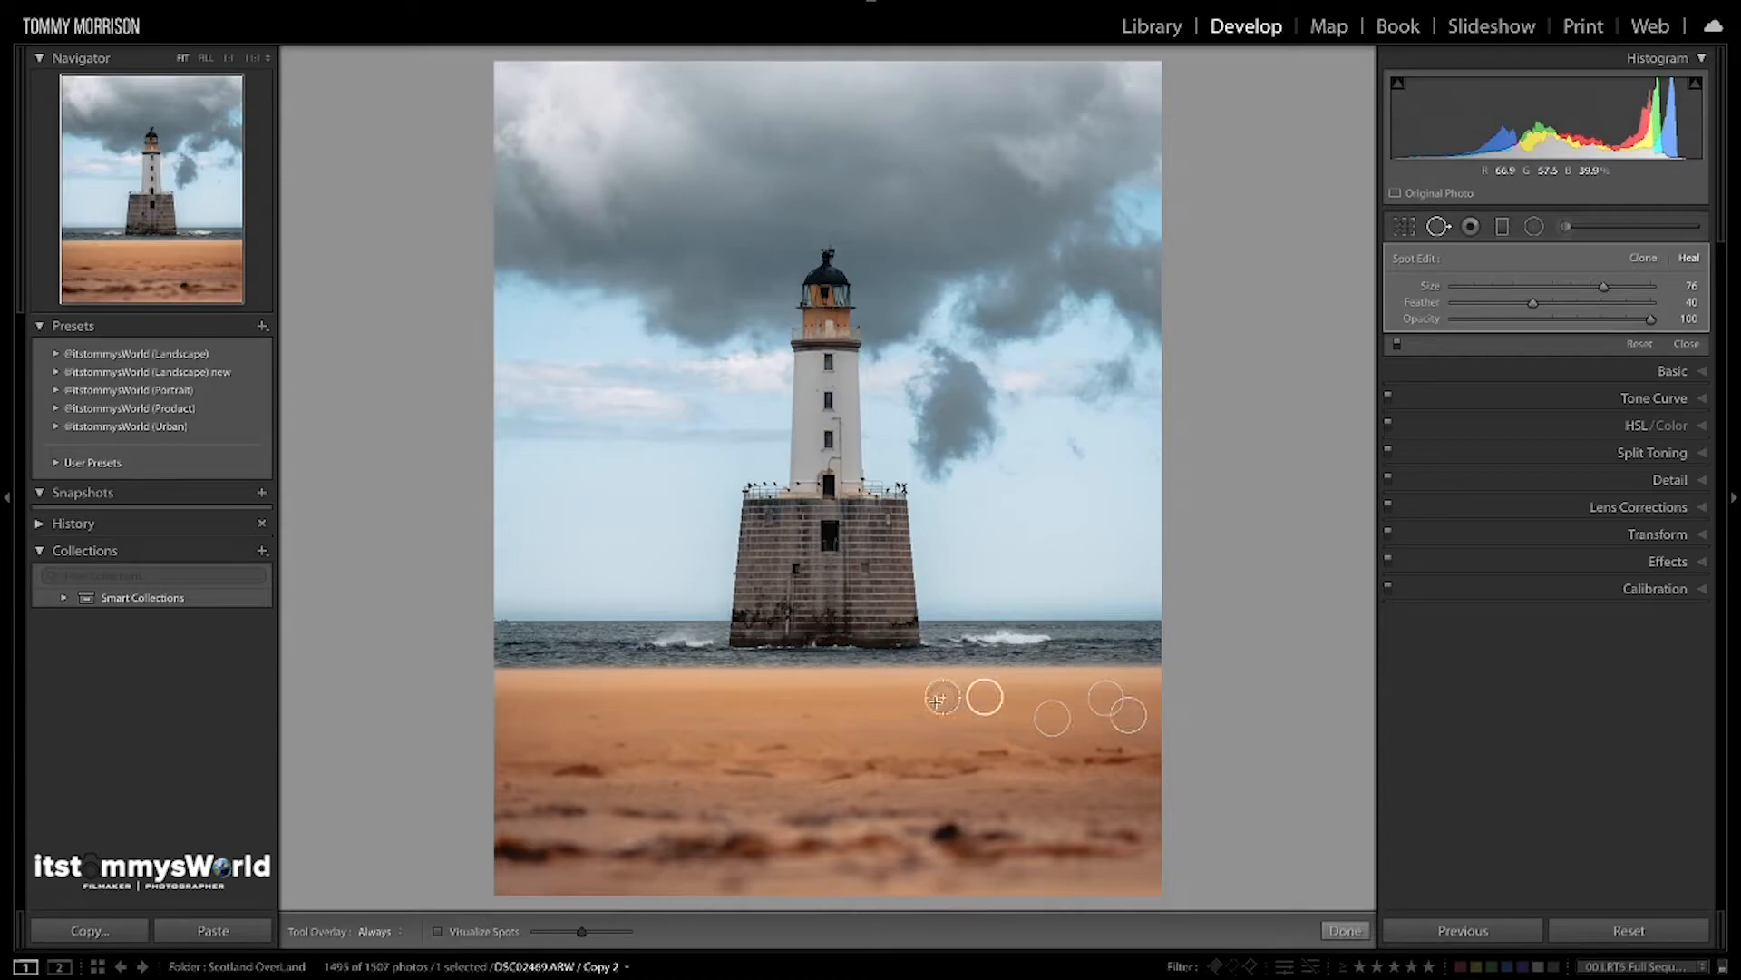
{"action": "left_click", "coordinate": [923, 713]}
{"action": "left_click", "coordinate": [813, 716]}
{"action": "left_click", "coordinate": [781, 702]}
{"action": "left_click", "coordinate": [706, 718]}
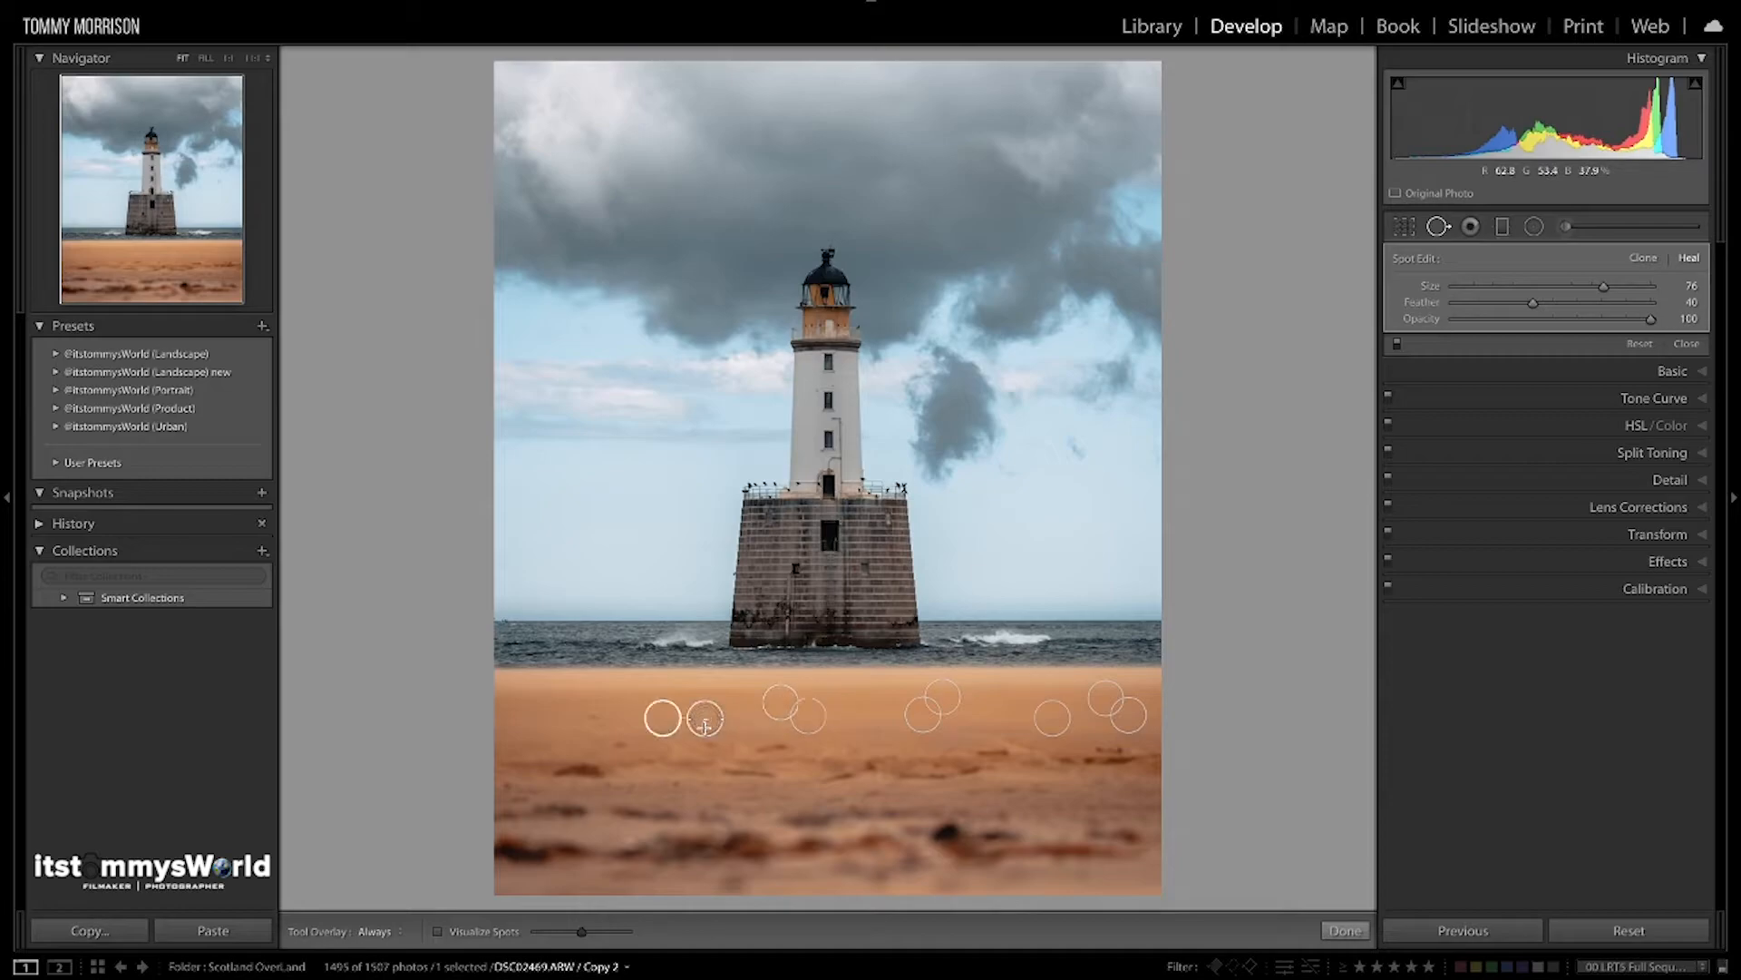
Heal the remaining marks on the left side of the beach and the small one near its right edge, using clean sand as source
{"action": "left_click", "coordinate": [708, 740]}
{"action": "left_click_drag", "start_coordinate": [623, 735], "coordinate": [635, 719]}
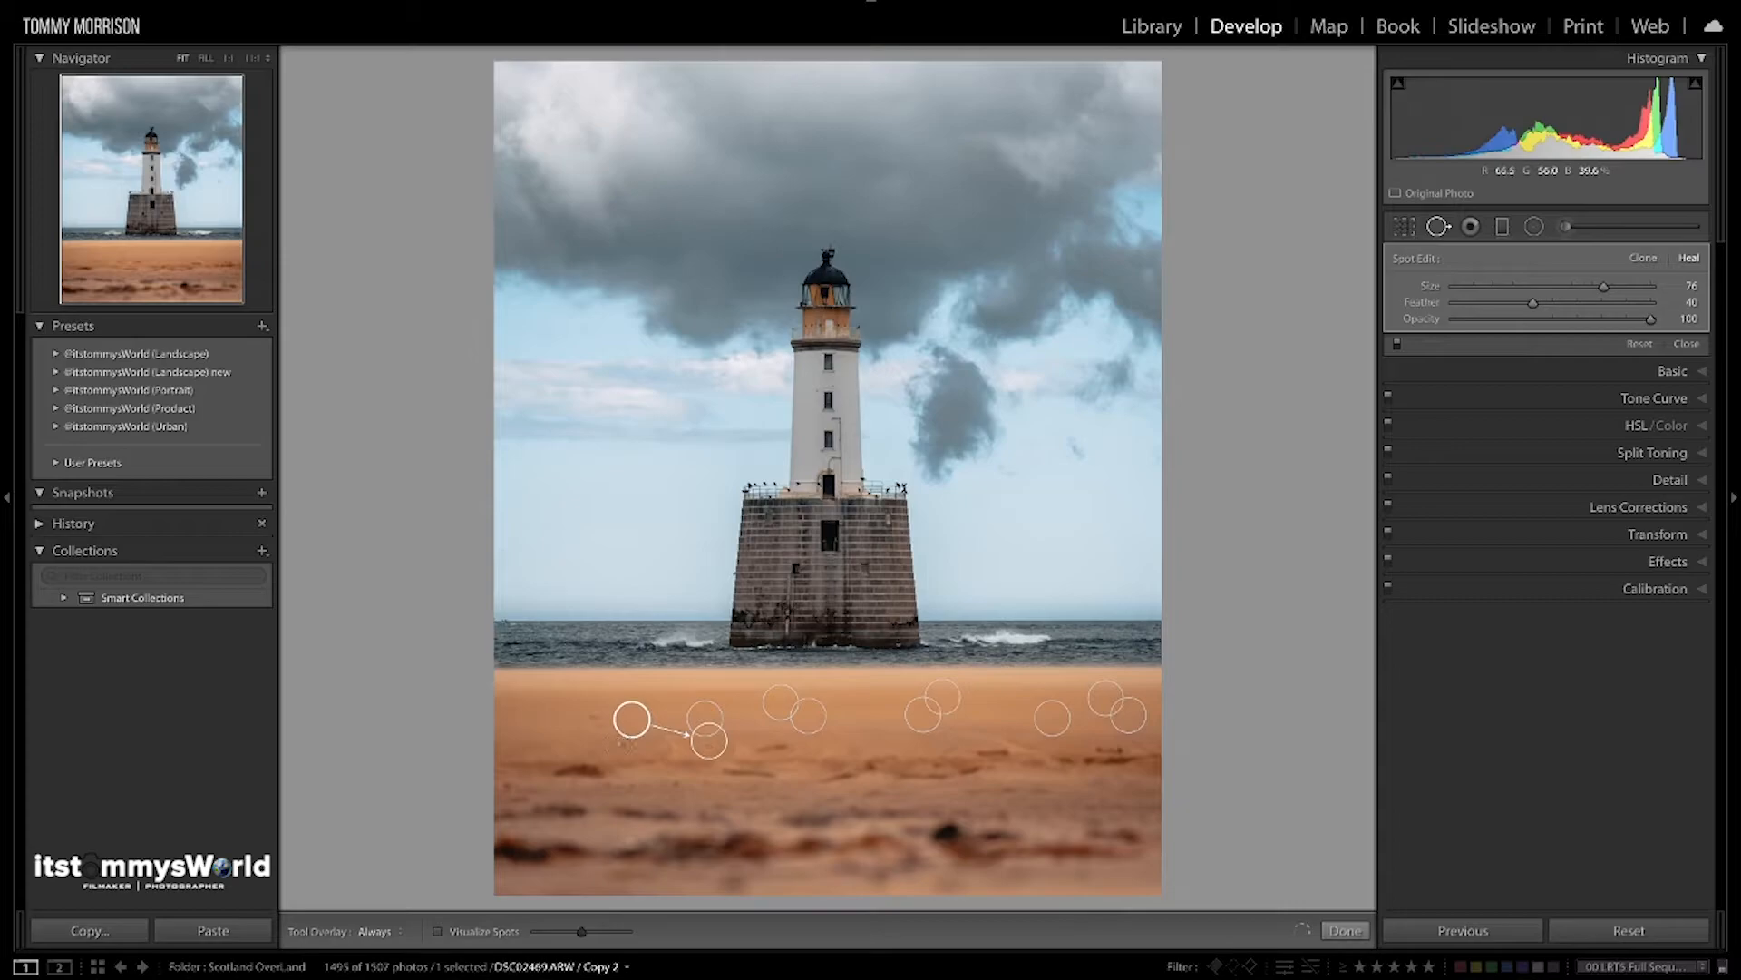
{"action": "left_click", "coordinate": [618, 742]}
{"action": "left_click", "coordinate": [500, 781]}
{"action": "left_click", "coordinate": [673, 782]}
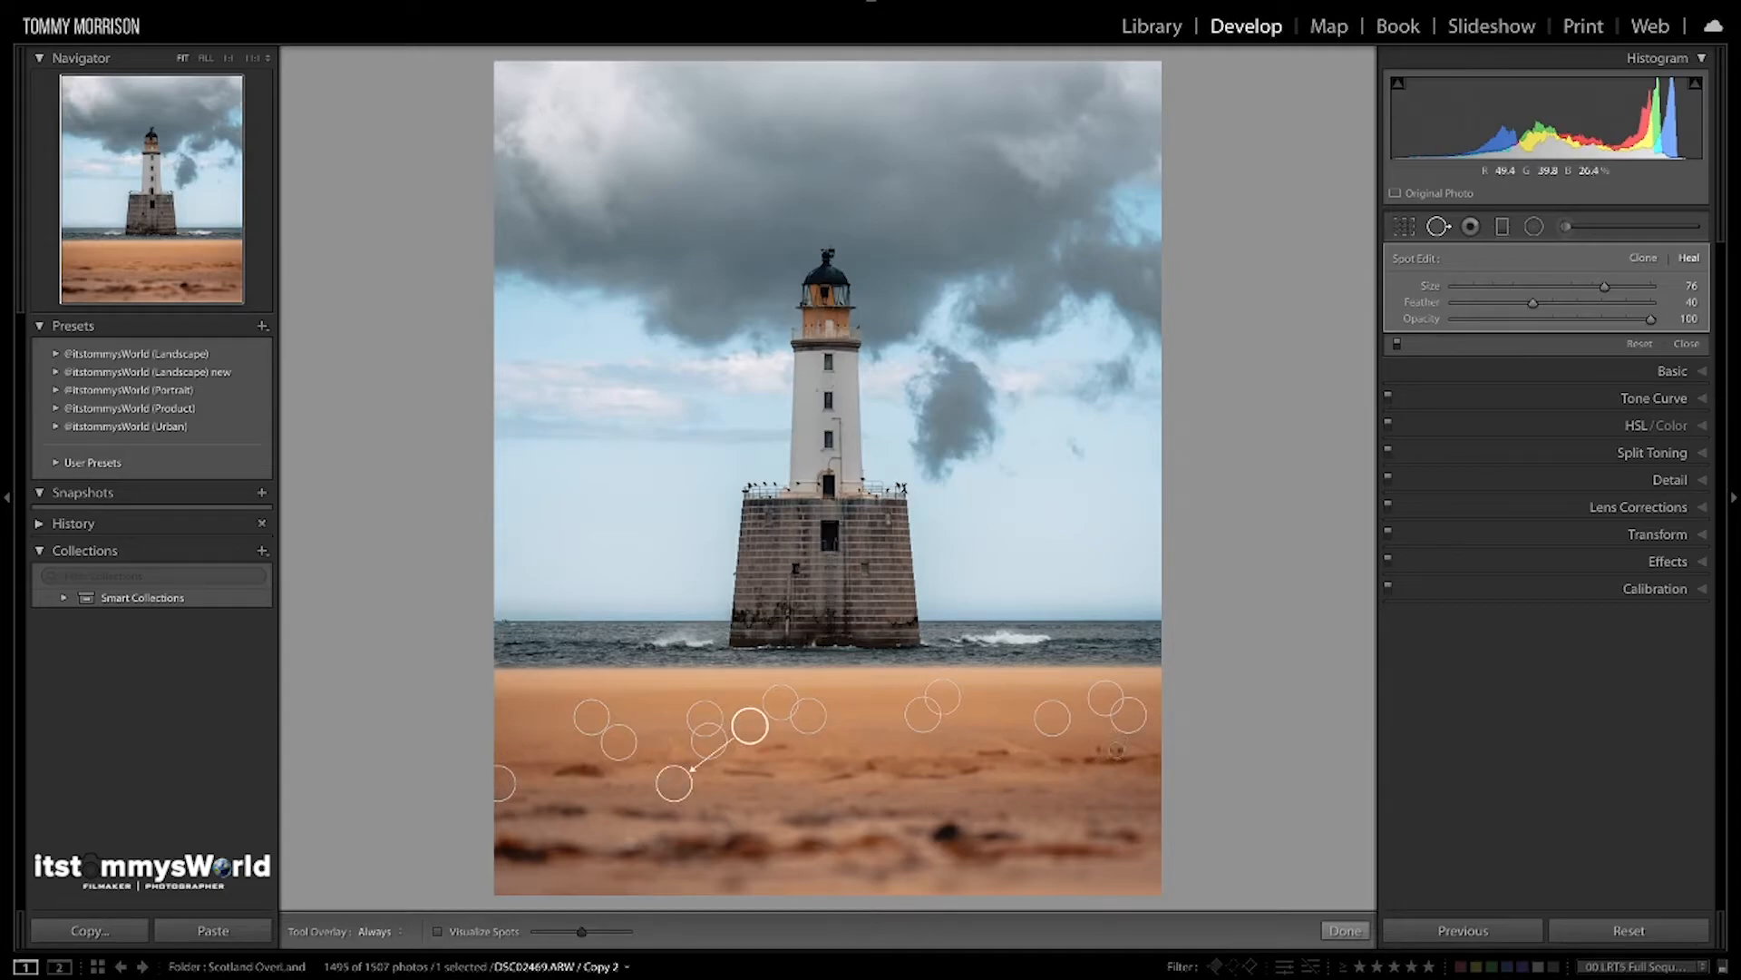
{"action": "left_click", "coordinate": [1099, 749]}
Remove the boat on the horizon at the photo's left edge with a size 75 healing spot
{"action": "left_click", "coordinate": [253, 60]}
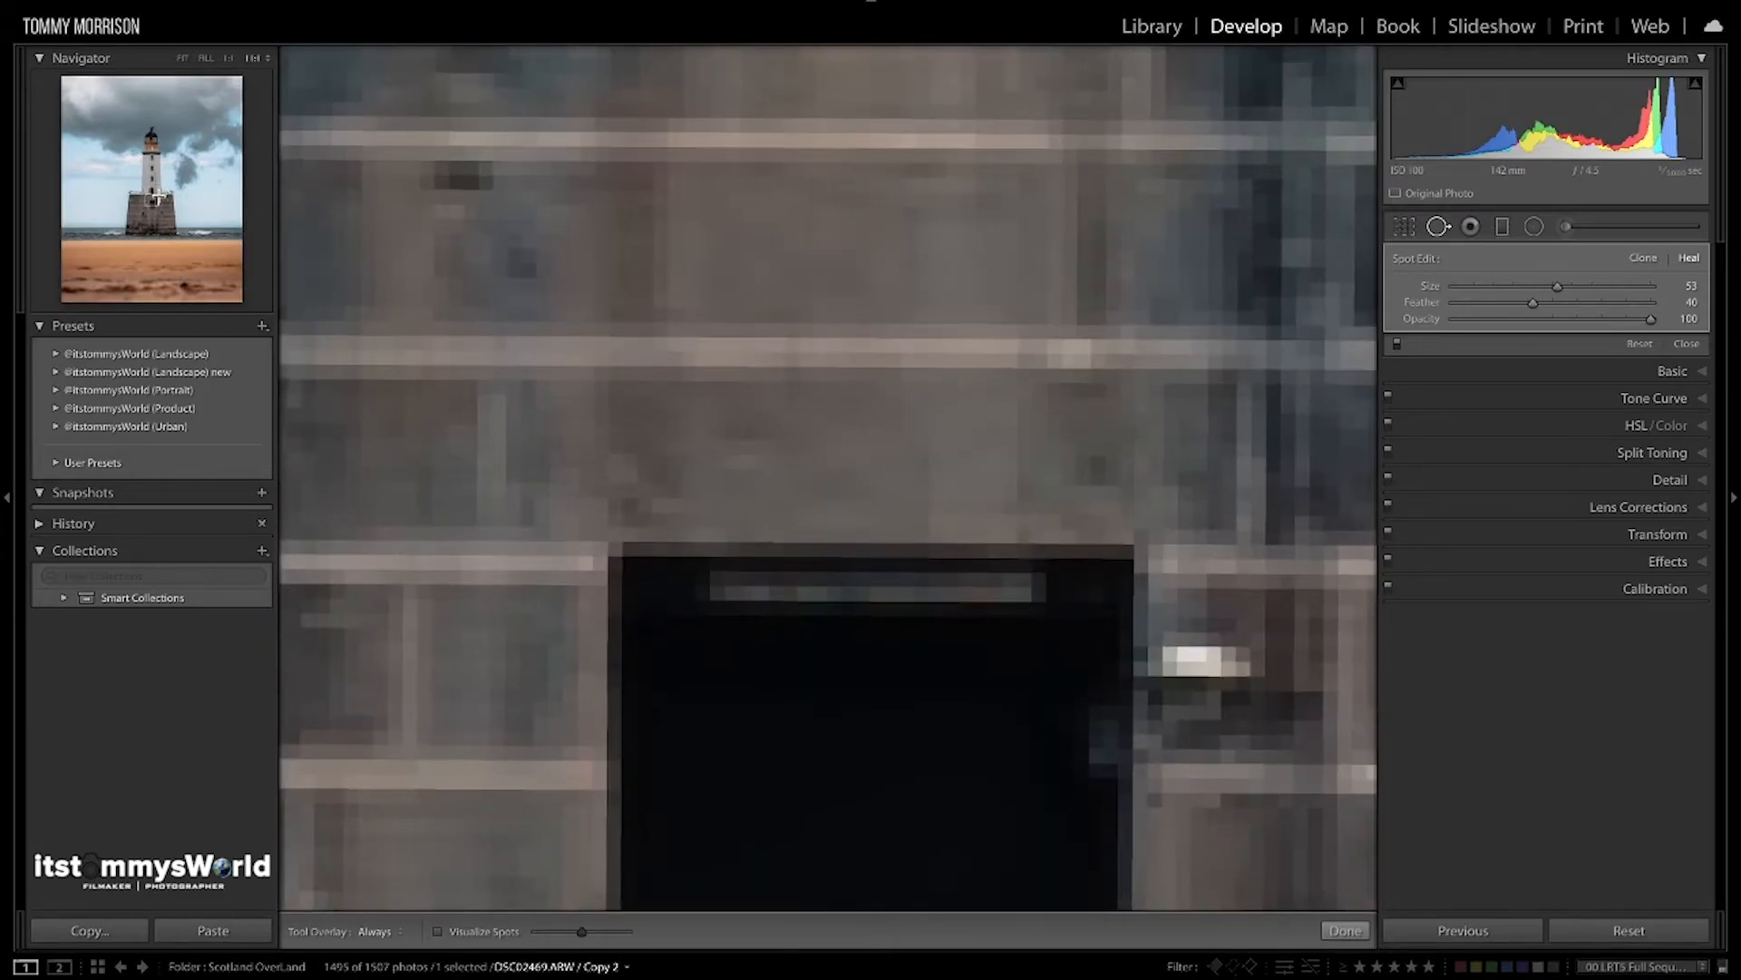
{"action": "left_click_drag", "start_coordinate": [61, 231], "coordinate": [60, 224]}
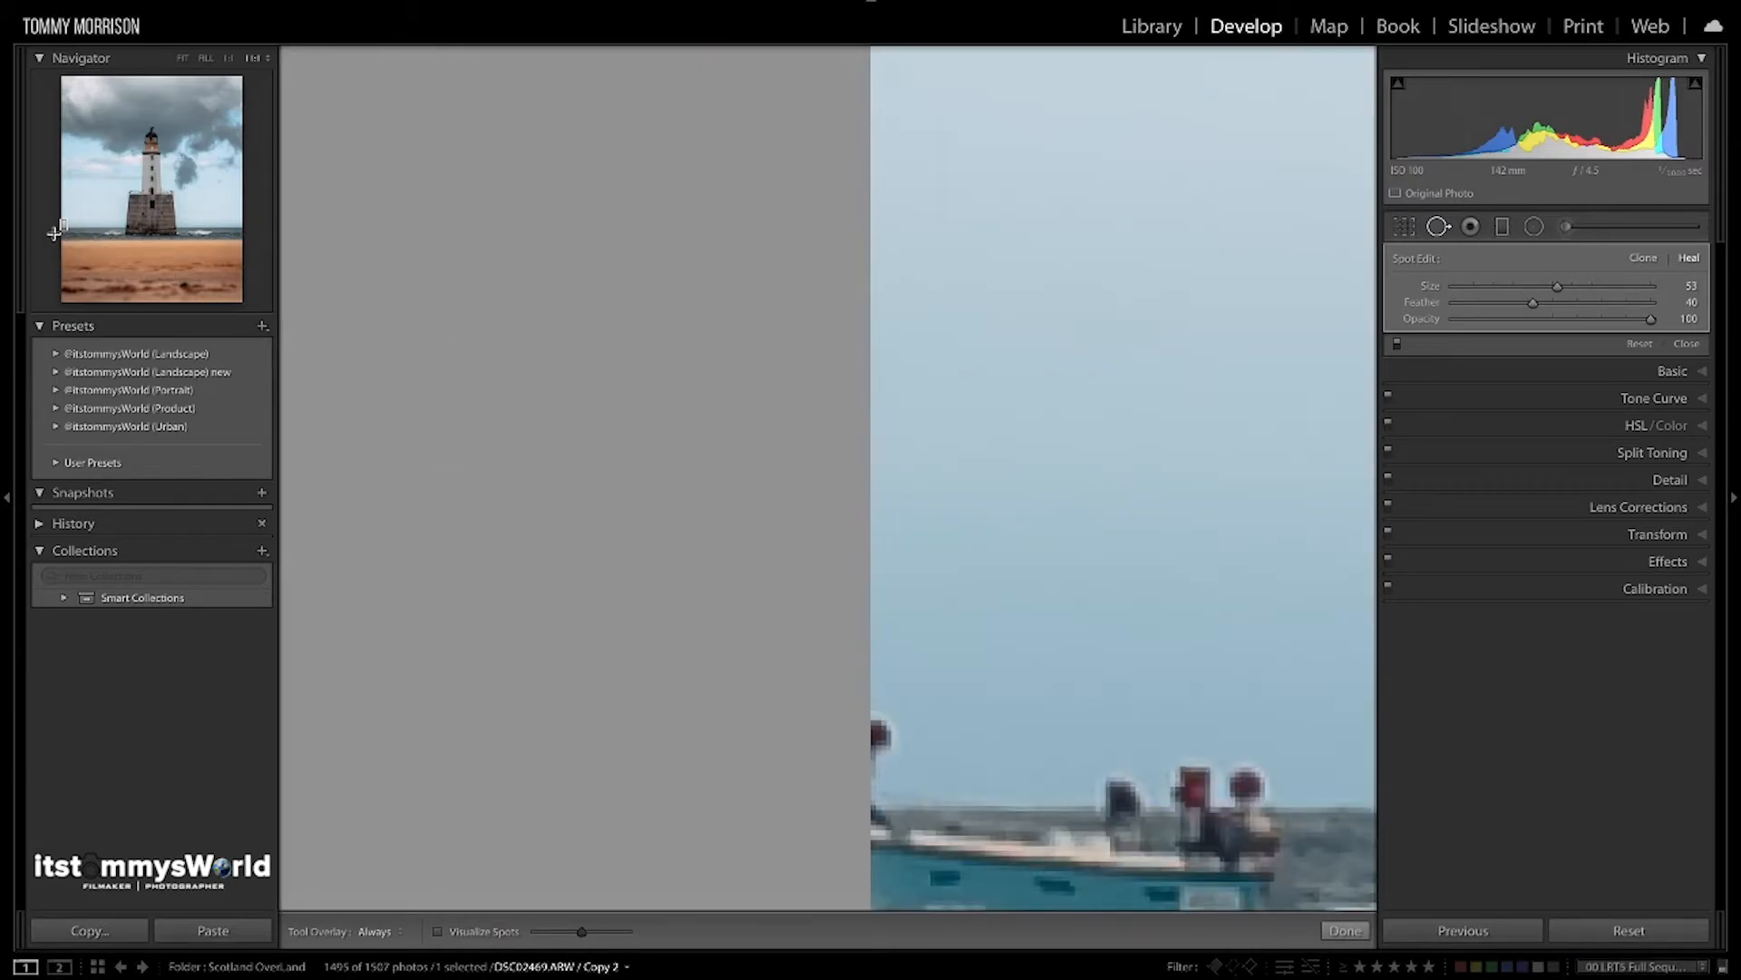
{"action": "left_click_drag", "start_coordinate": [64, 227], "coordinate": [65, 227]}
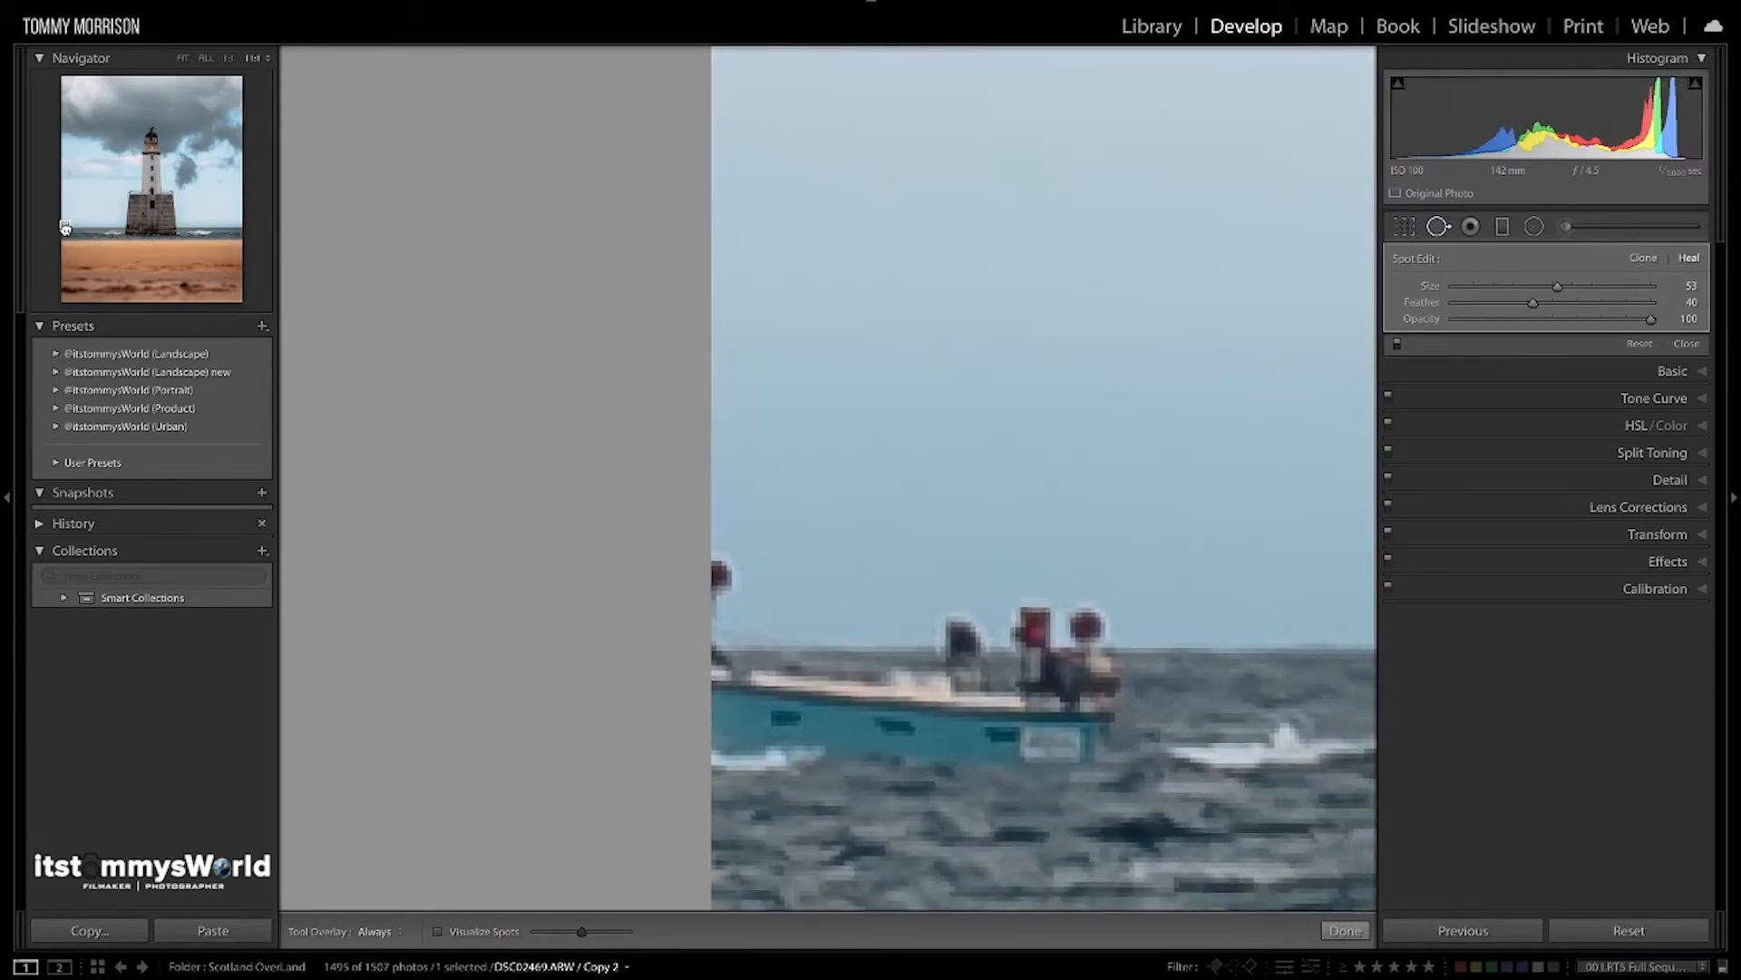
{"action": "left_click", "coordinate": [255, 59]}
{"action": "left_click", "coordinate": [274, 38]}
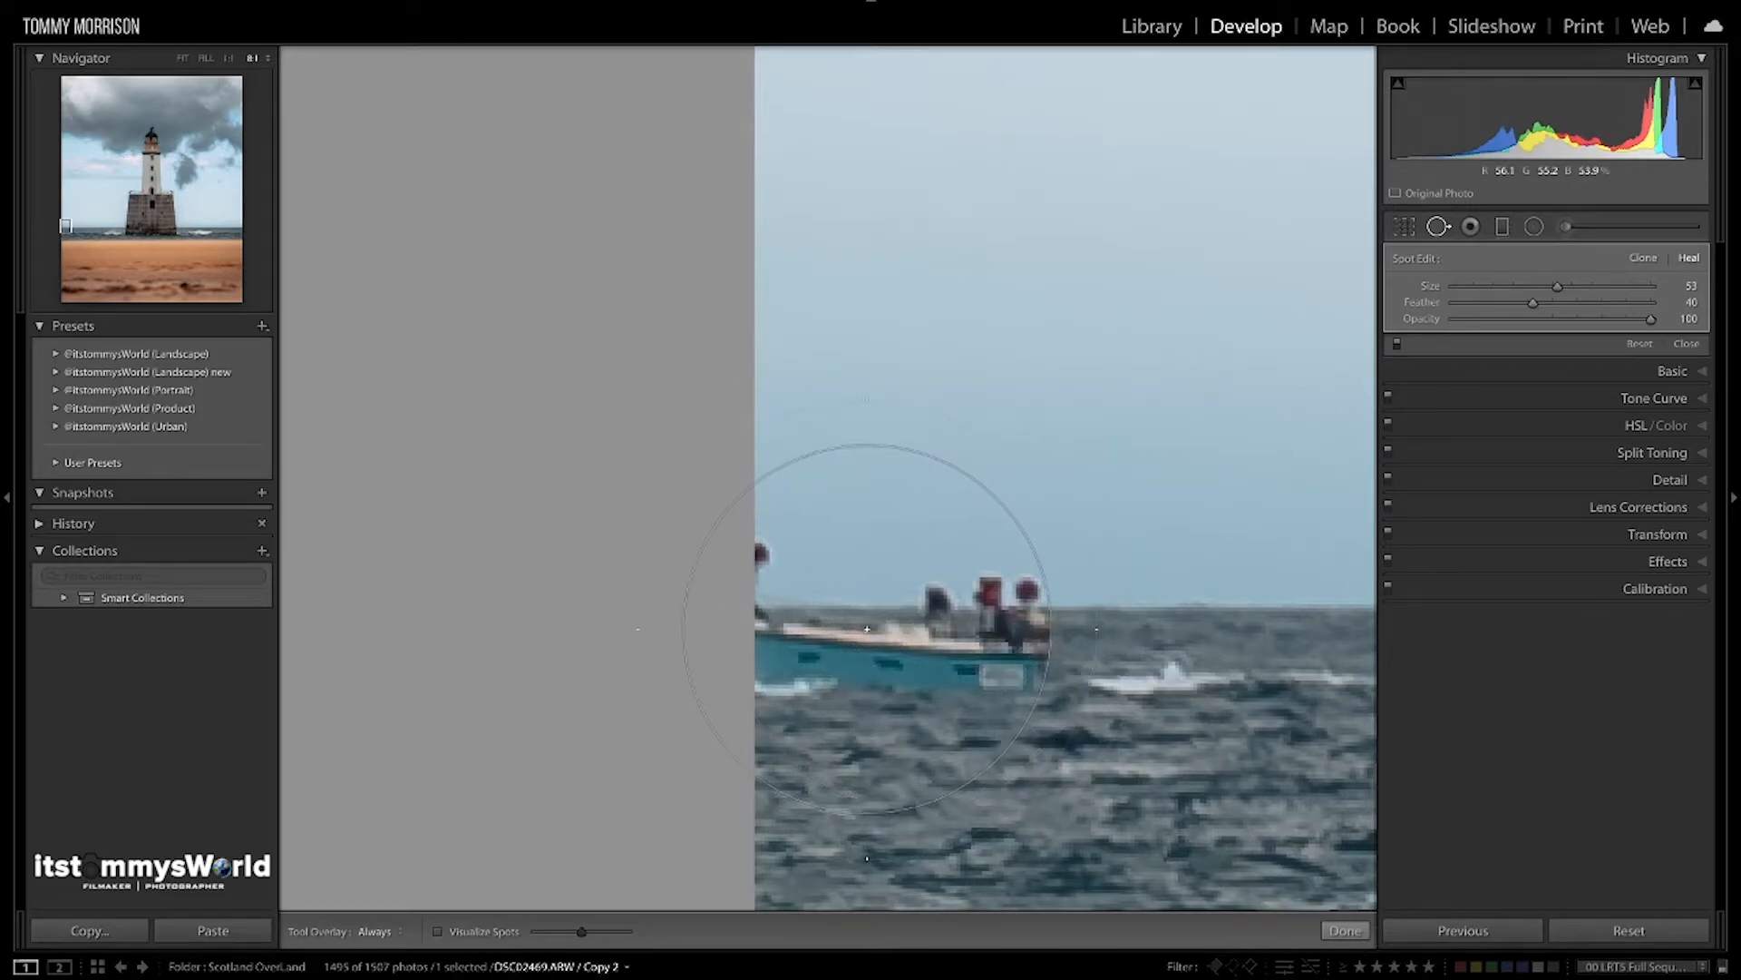
{"action": "scroll", "coordinate": [867, 628], "scroll_direction": "up", "scroll_amount": 5}
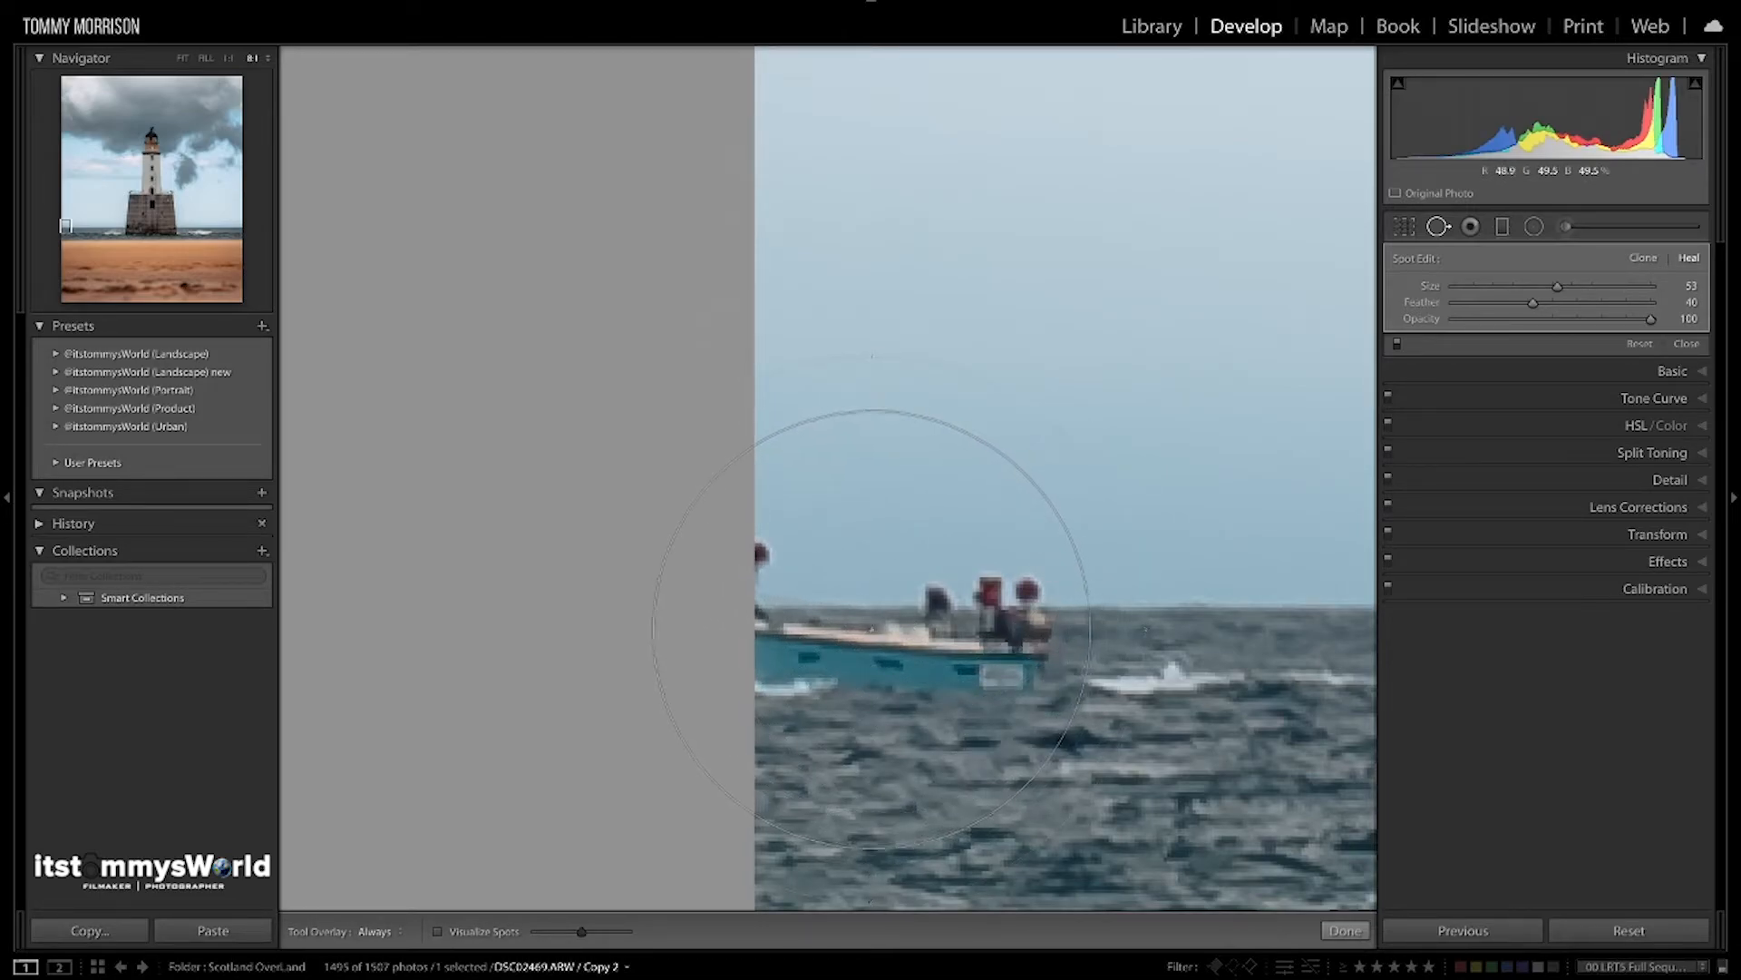
{"action": "left_click", "coordinate": [868, 612]}
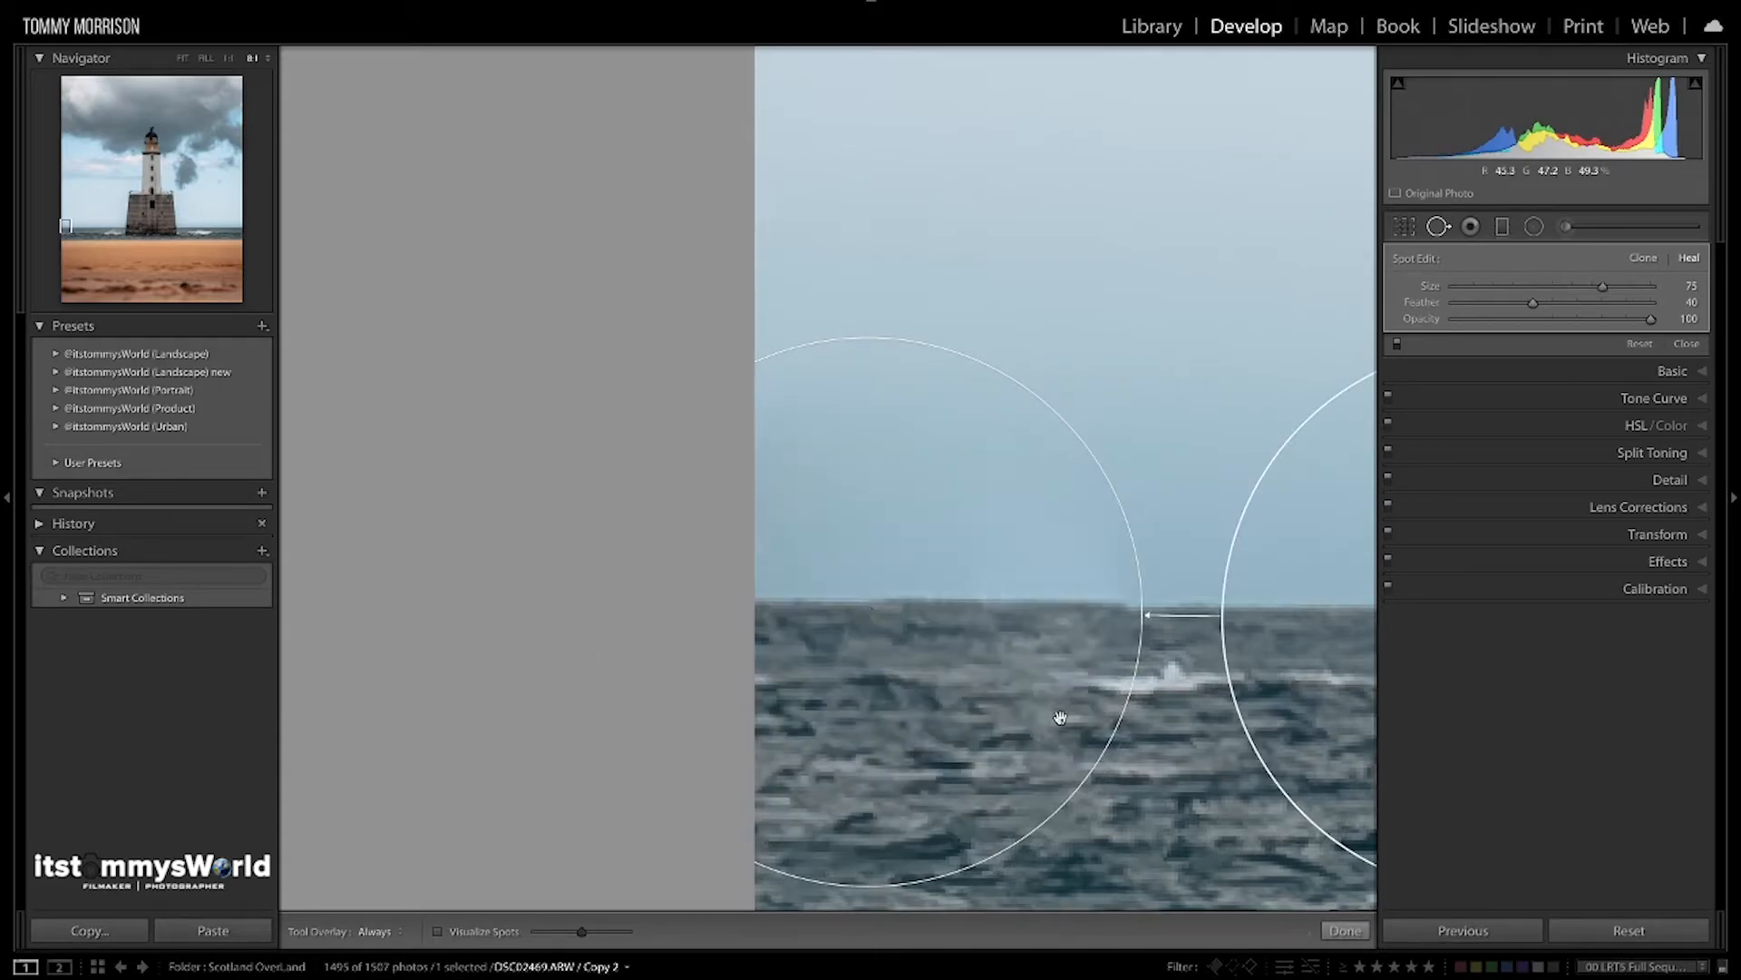
Heal the small marks on the white tower wall left of and below the window with a size 13 brush
{"action": "left_click", "coordinate": [153, 184]}
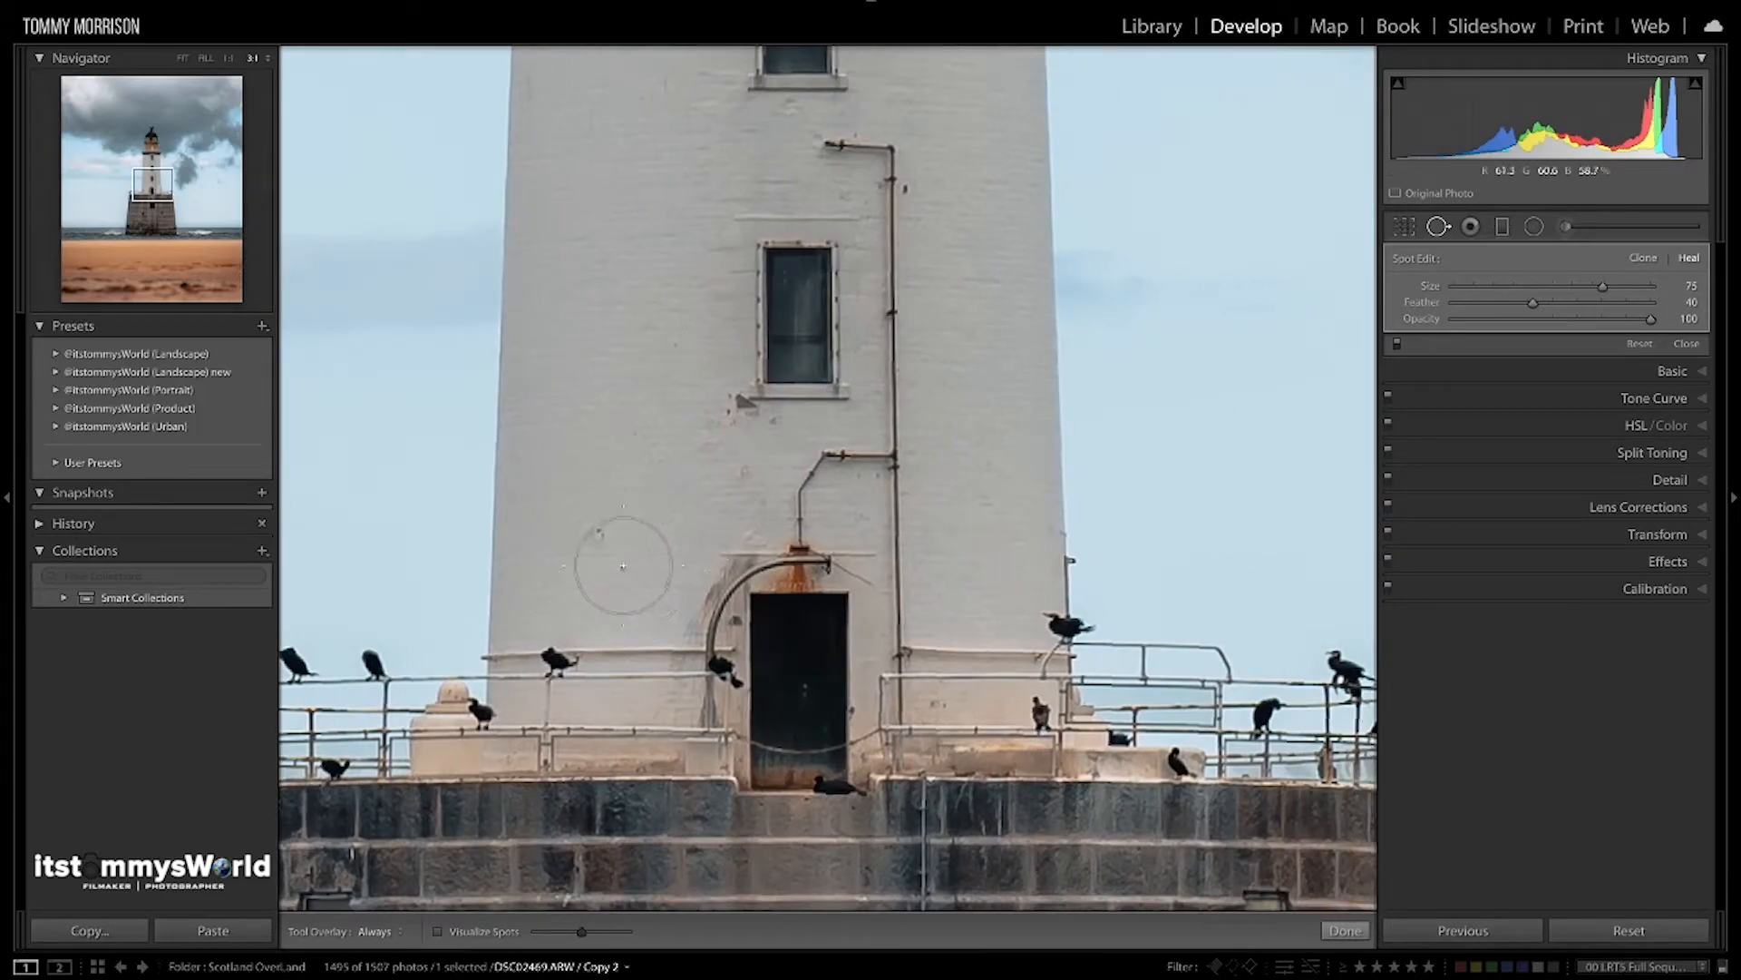
{"action": "left_click", "coordinate": [623, 566]}
{"action": "left_click", "coordinate": [596, 531]}
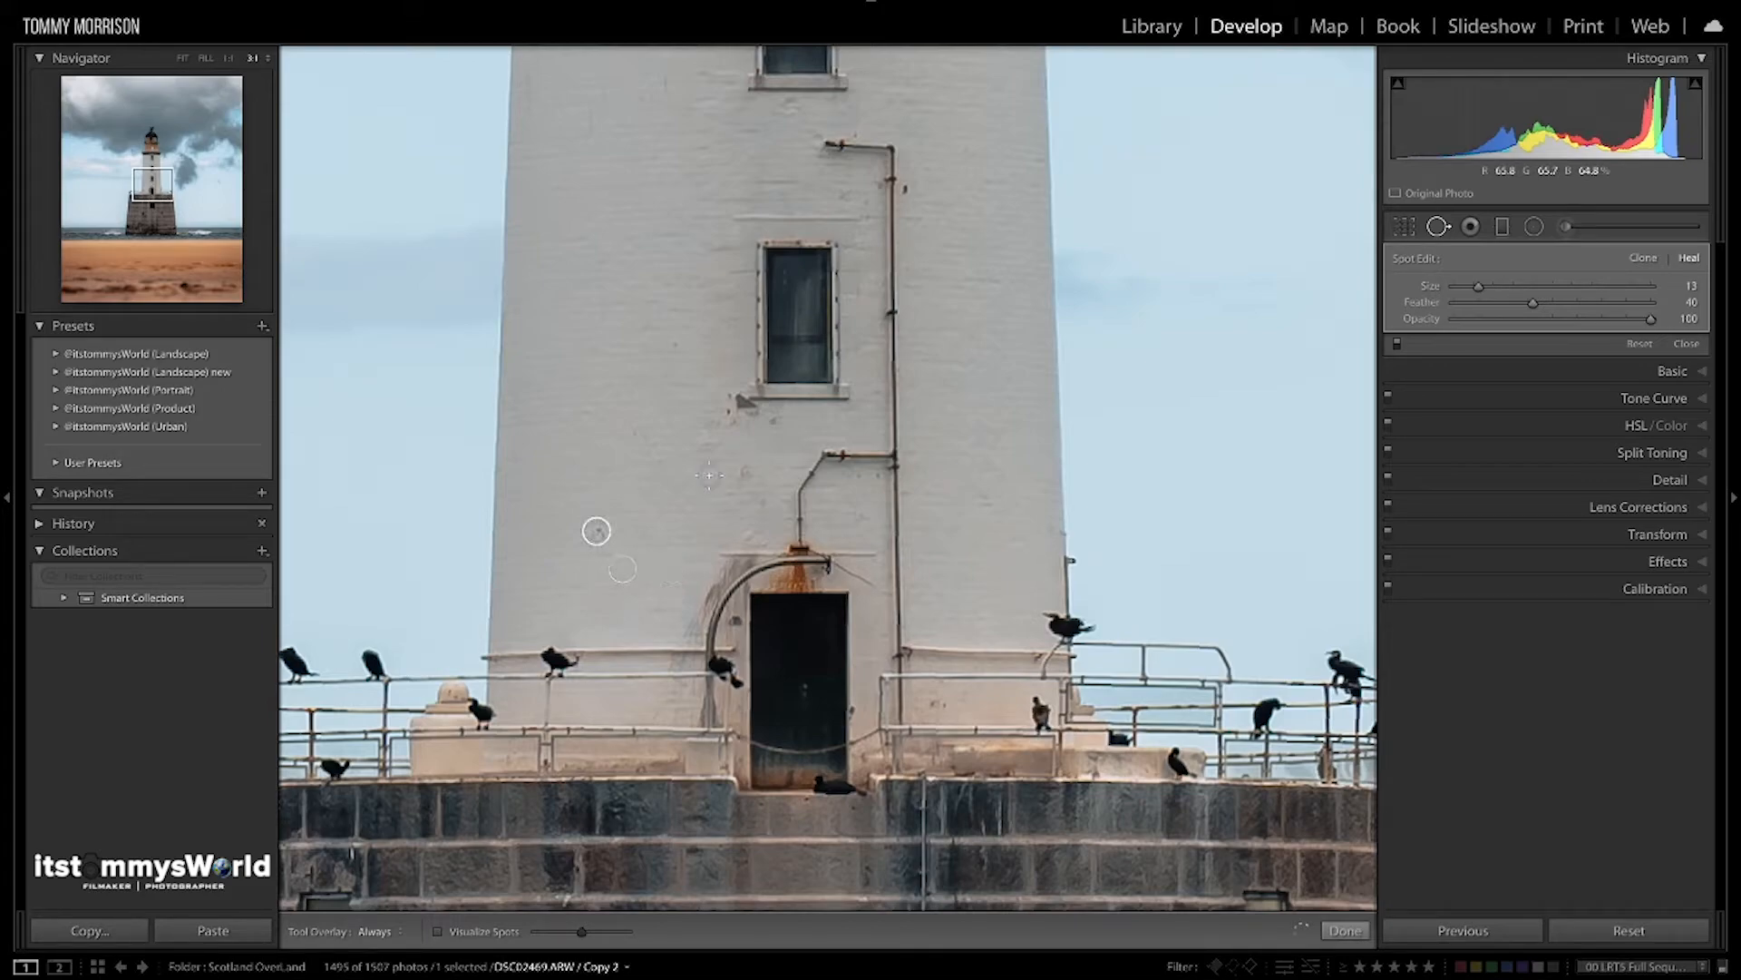
{"action": "left_click", "coordinate": [655, 461]}
{"action": "left_click_drag", "start_coordinate": [624, 442], "coordinate": [605, 461]}
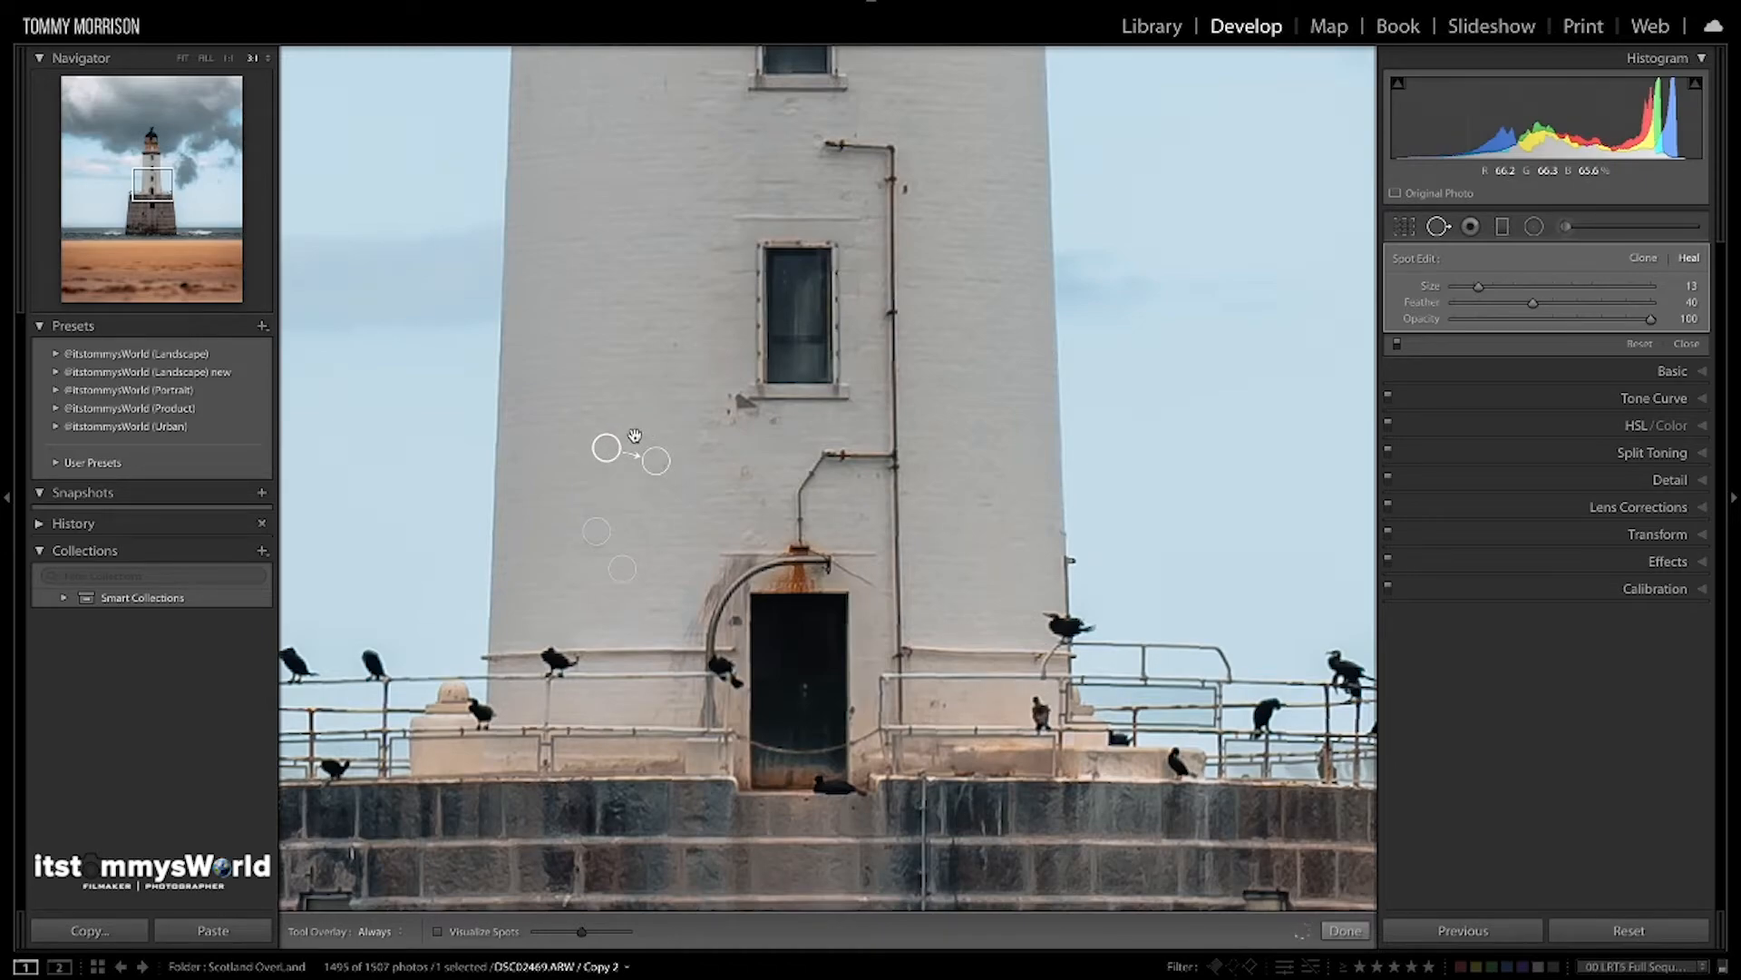
{"action": "left_click", "coordinate": [636, 432]}
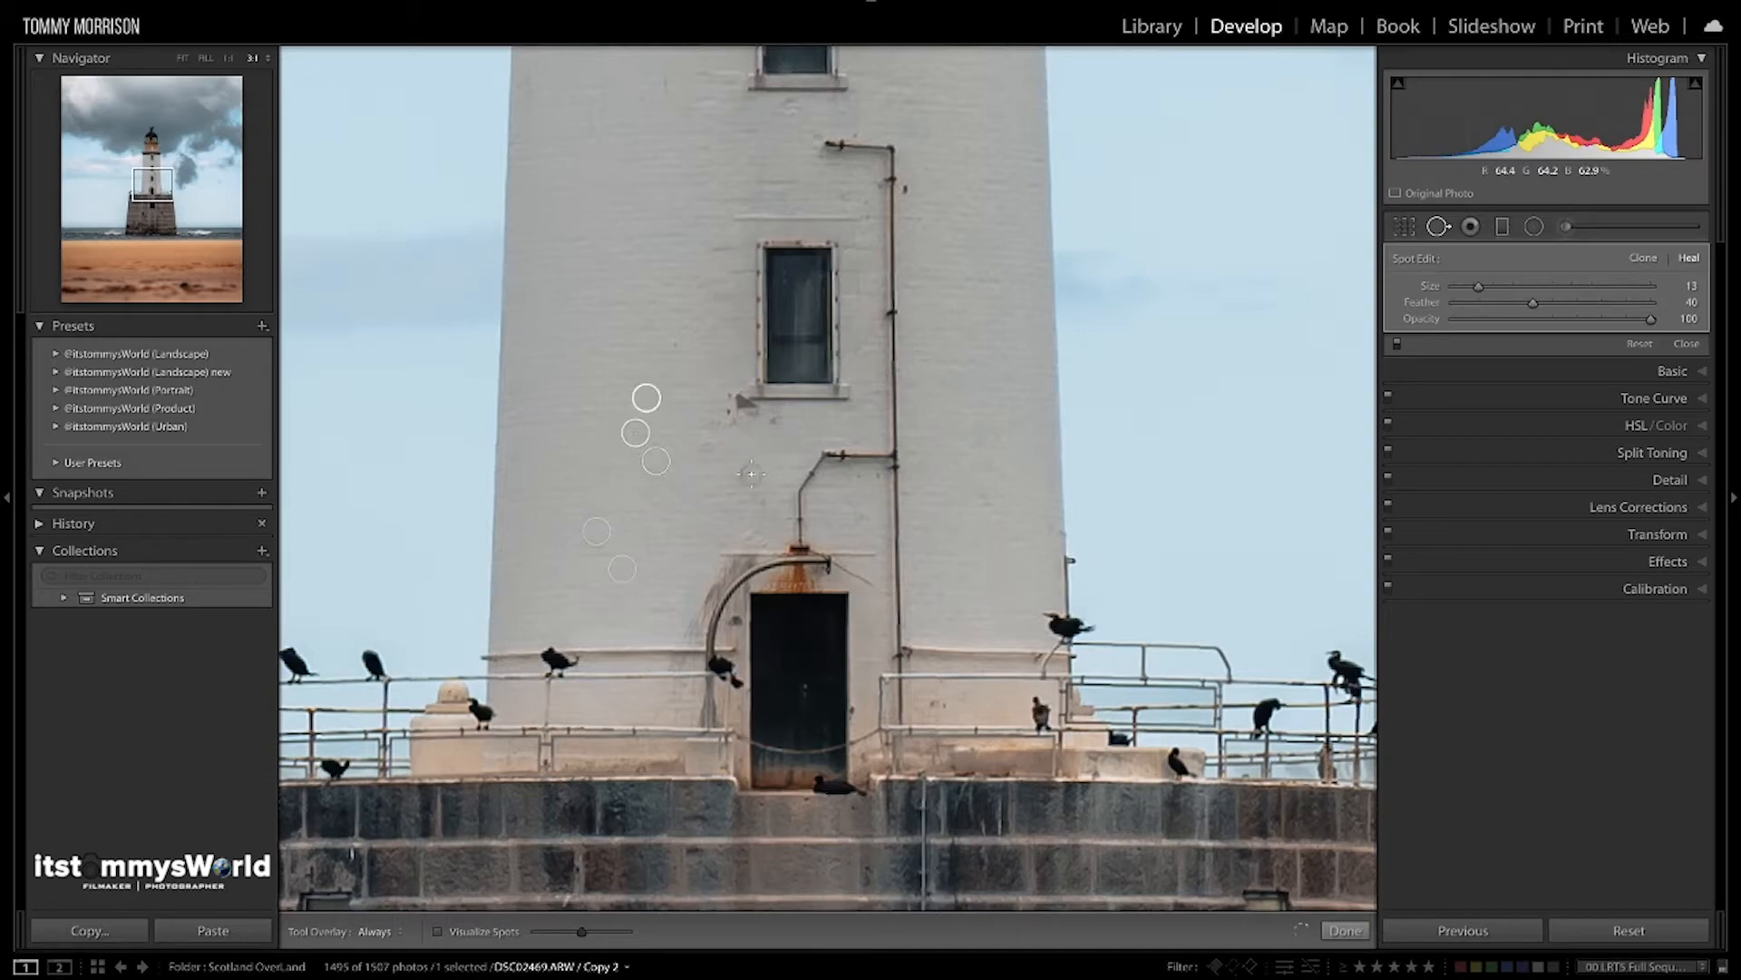
{"action": "key", "text": "ctrl+z"}
{"action": "left_click", "coordinate": [773, 420]}
{"action": "left_click", "coordinate": [676, 344]}
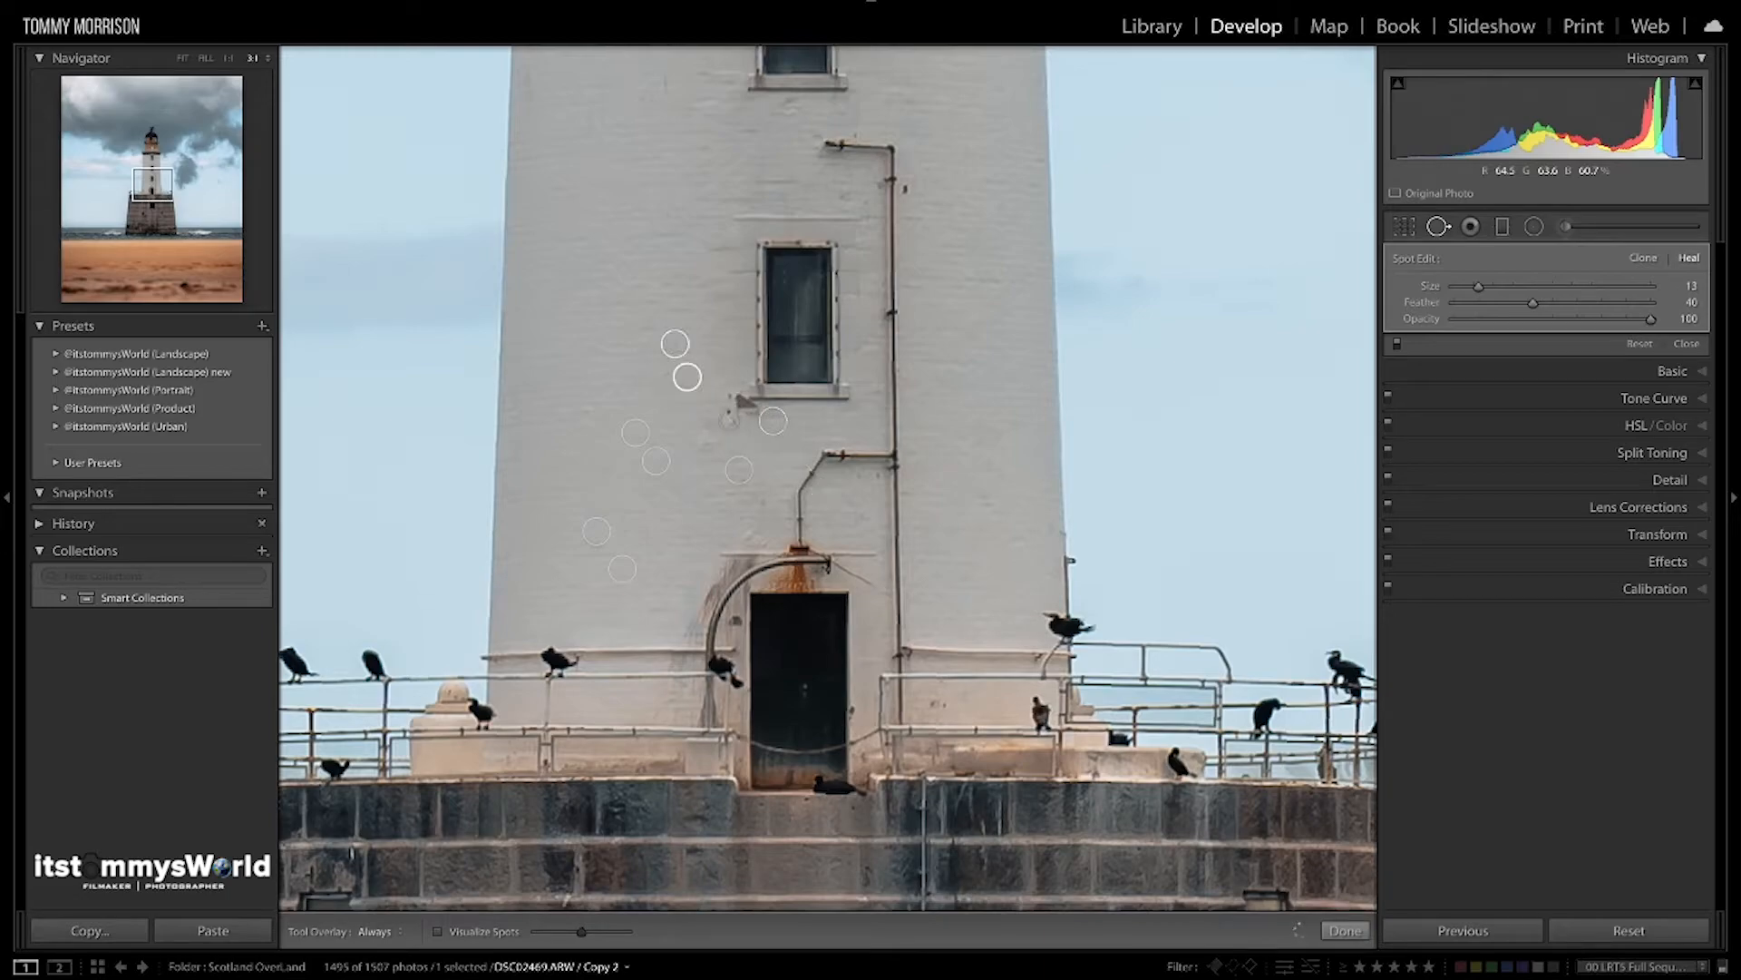
Heal the marks beside the drainpipe, behind the railing and by the window sill with size 13 spots, adjusting the sill spot's source
{"action": "left_click", "coordinate": [905, 190]}
{"action": "left_click", "coordinate": [928, 700]}
{"action": "left_click", "coordinate": [948, 705]}
{"action": "left_click", "coordinate": [728, 411]}
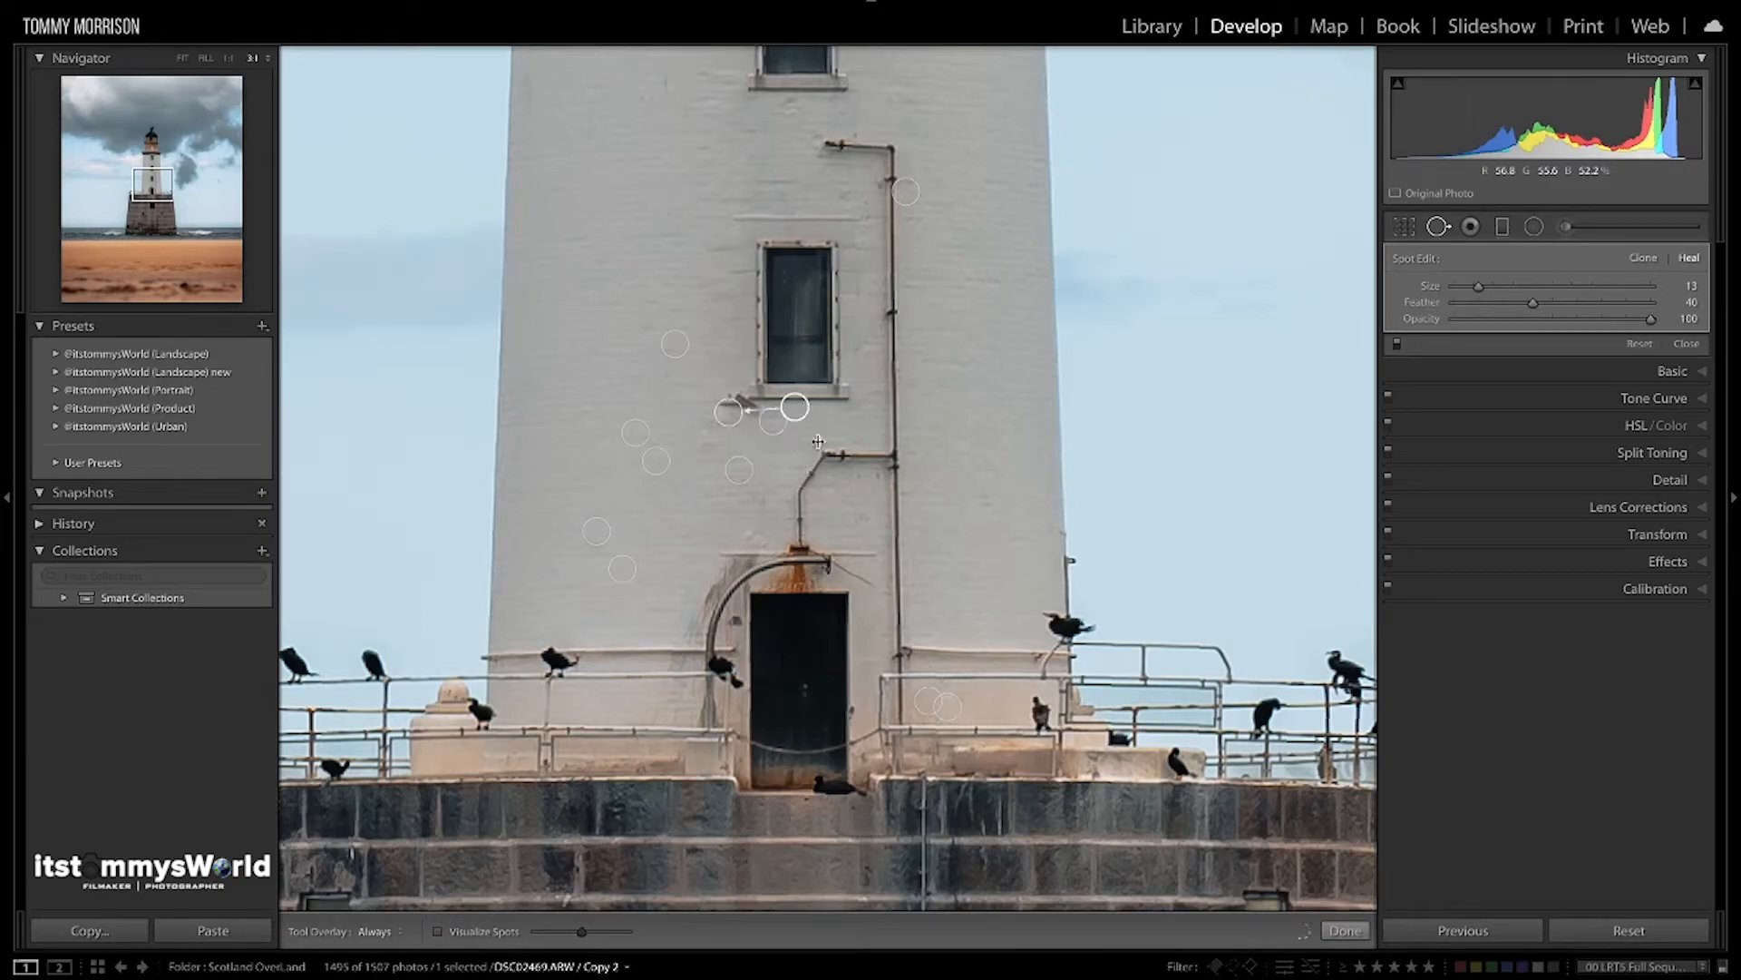
{"action": "left_click_drag", "start_coordinate": [794, 408], "coordinate": [815, 423]}
{"action": "left_click", "coordinate": [855, 130]}
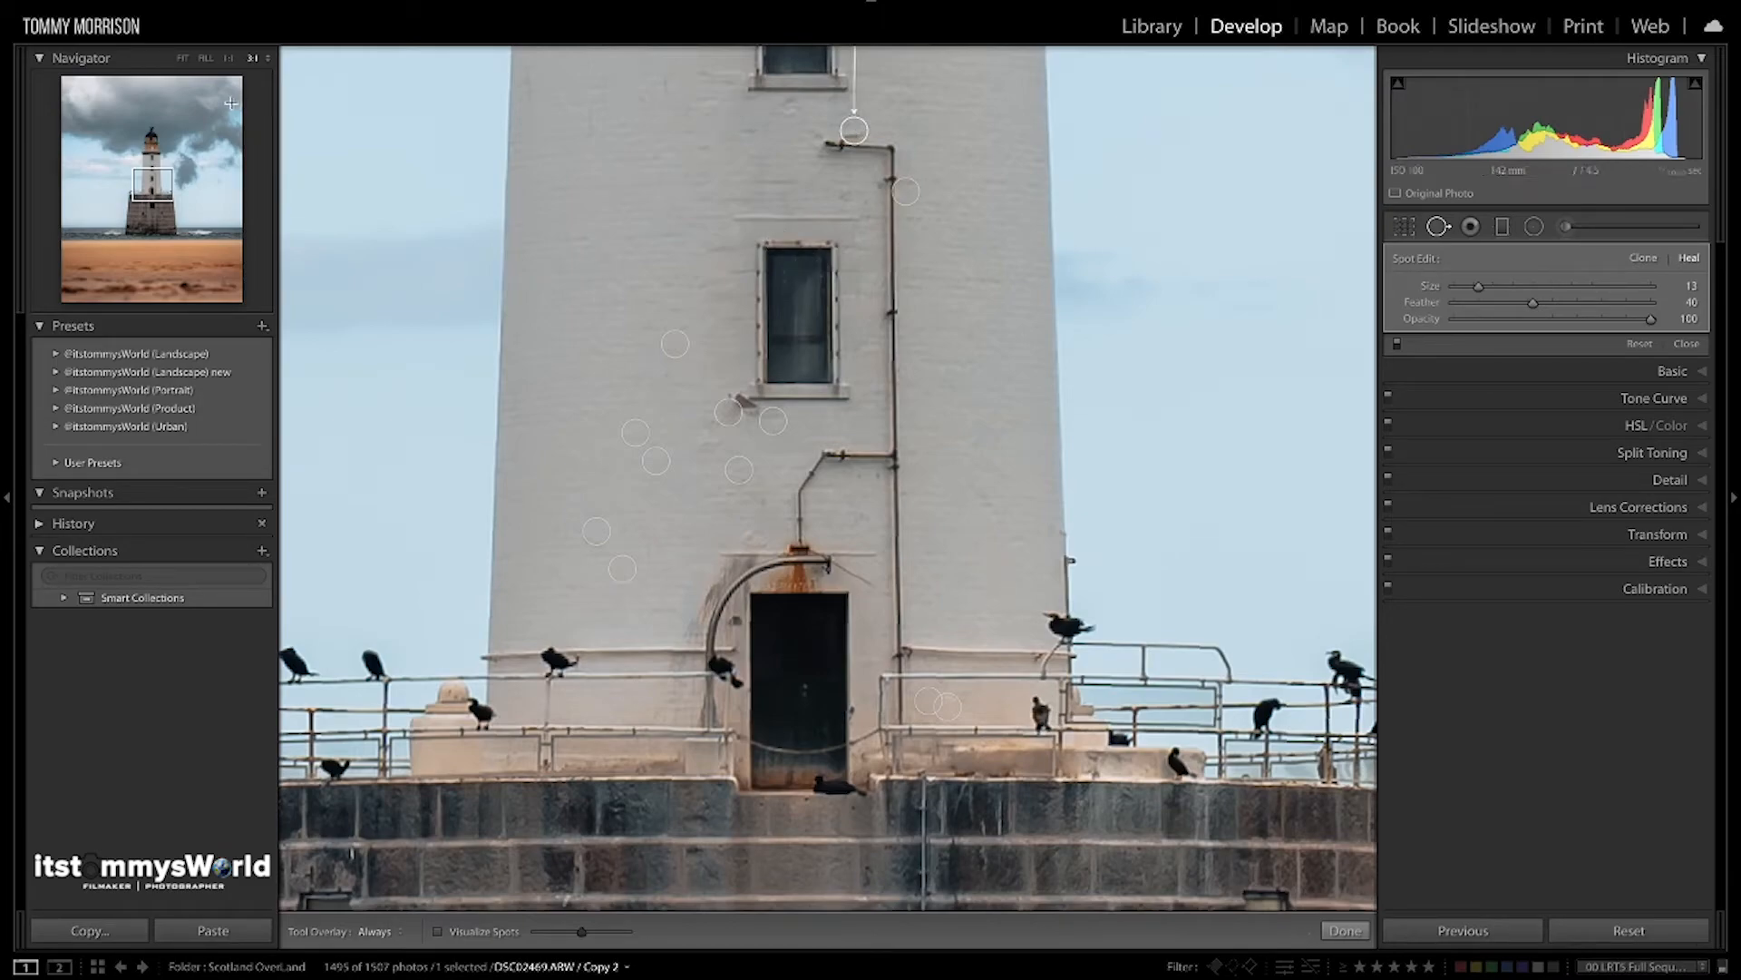
Heal the dark patch below the window's left corner with a size 11 stroke, sampling clean wall up and to the left of it
{"action": "left_click", "coordinate": [227, 58]}
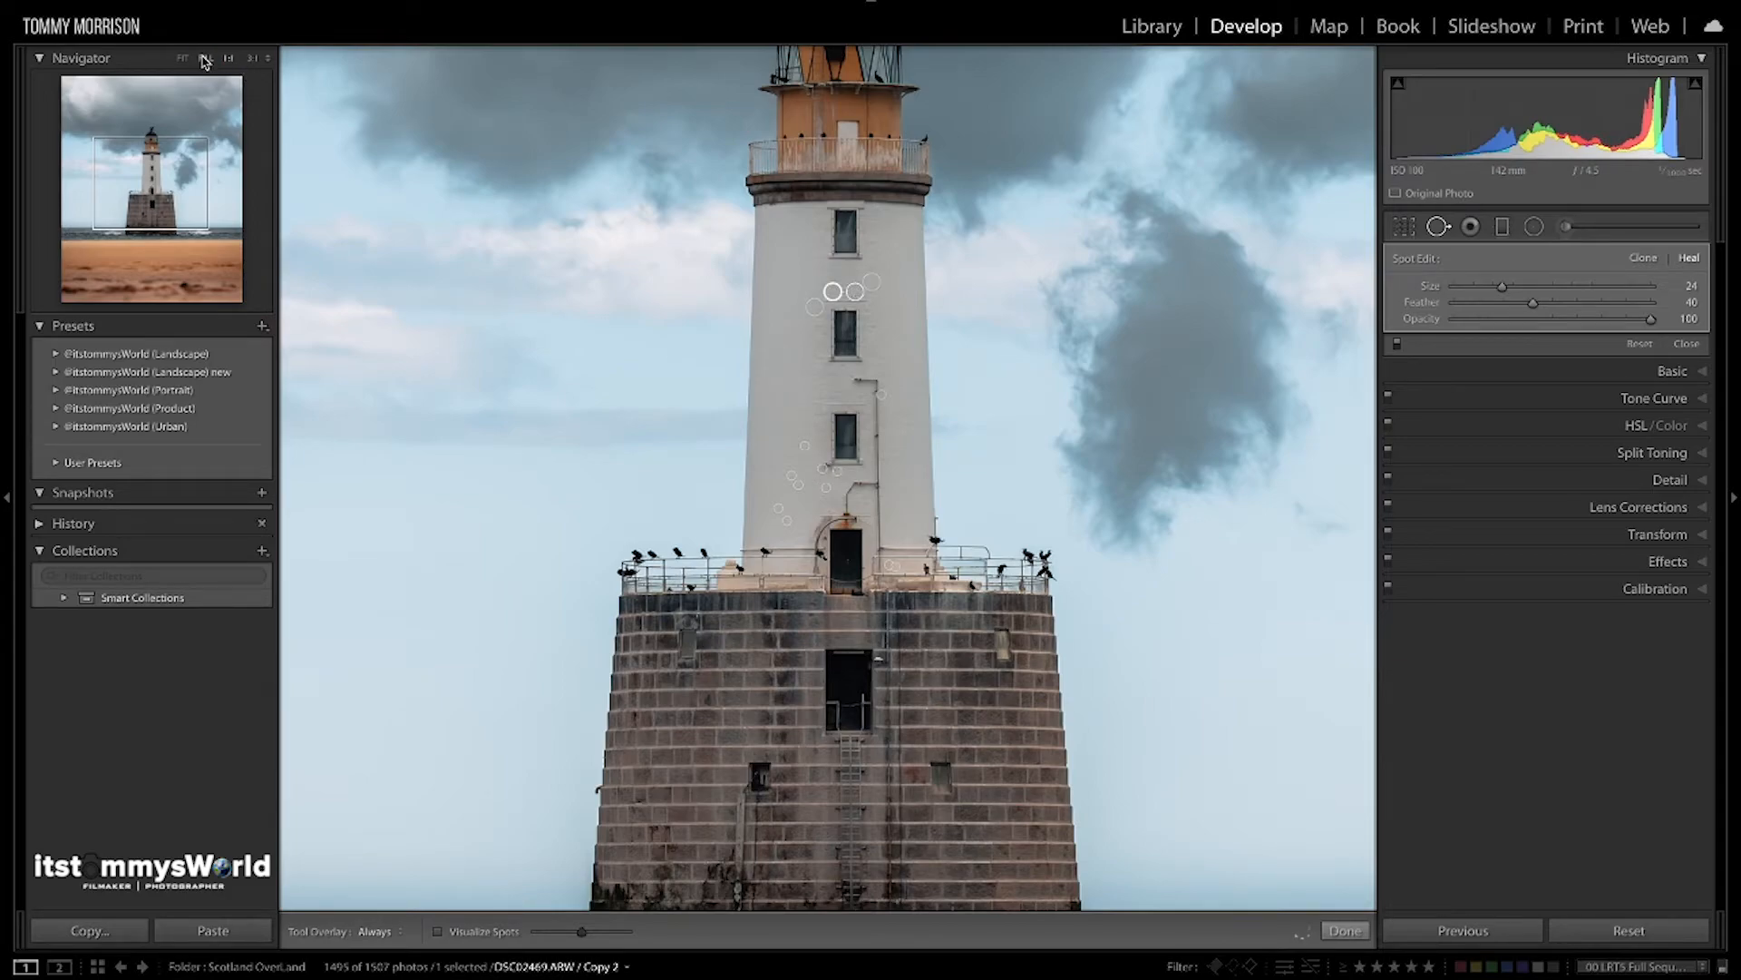
{"action": "left_click", "coordinate": [252, 58]}
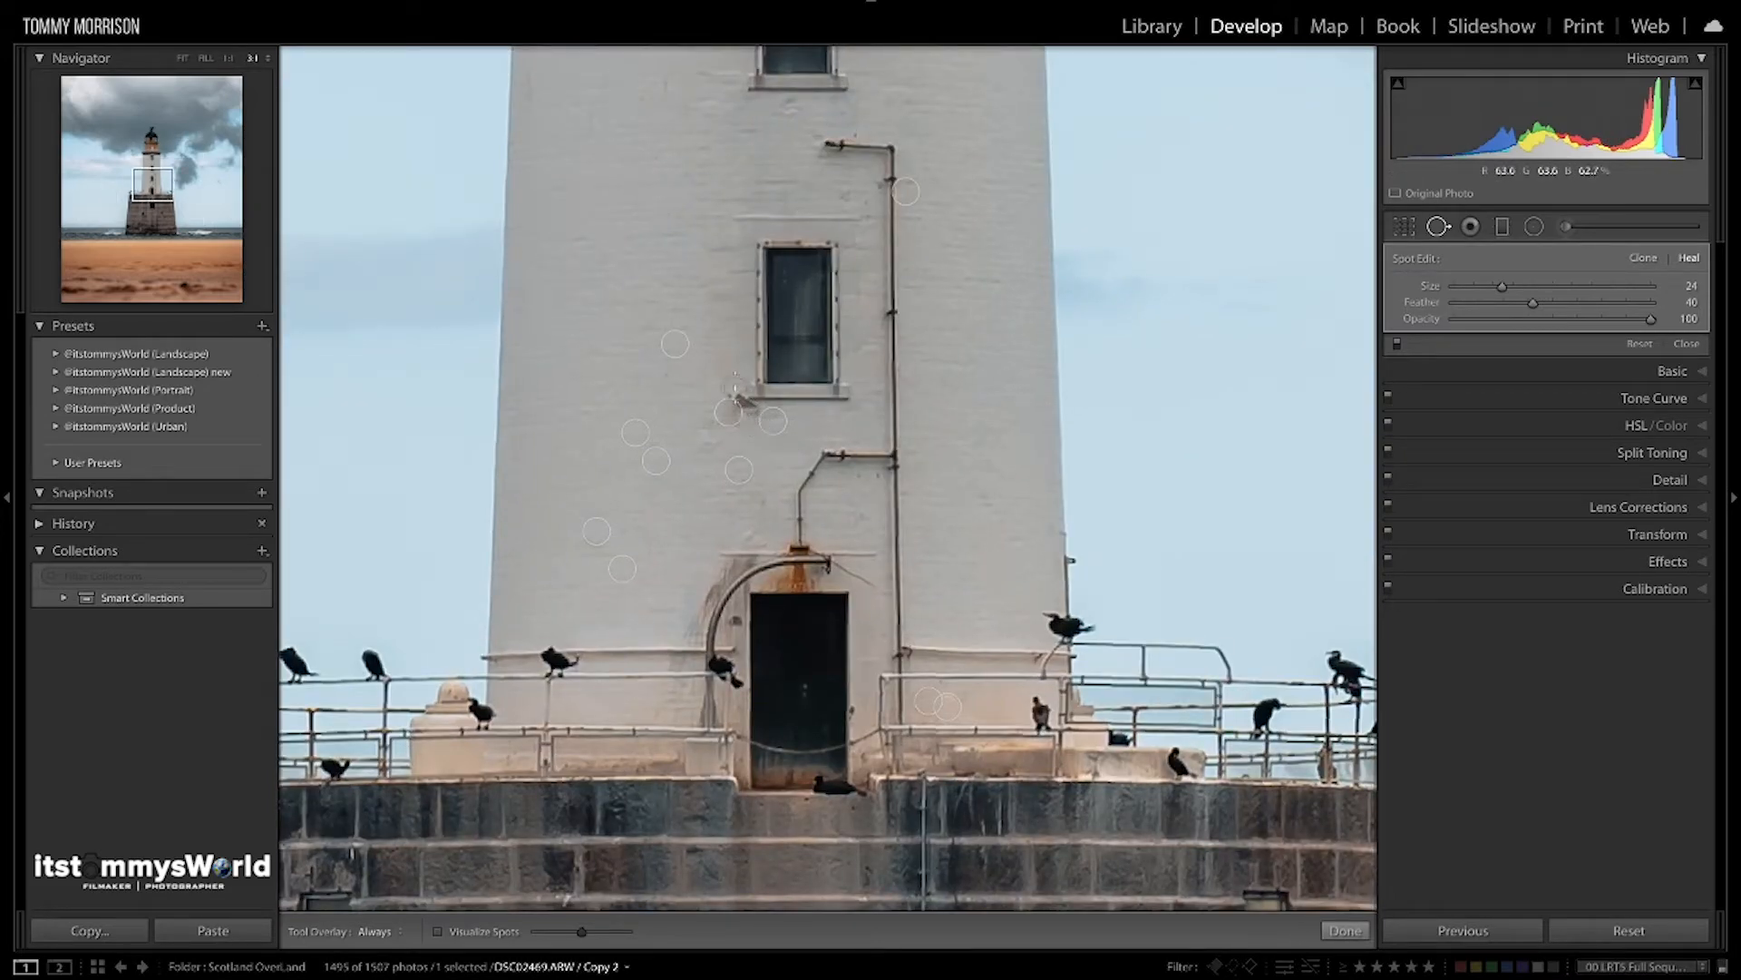
{"action": "left_click_drag", "start_coordinate": [730, 392], "coordinate": [733, 408]}
{"action": "left_click_drag", "start_coordinate": [751, 416], "coordinate": [751, 417]}
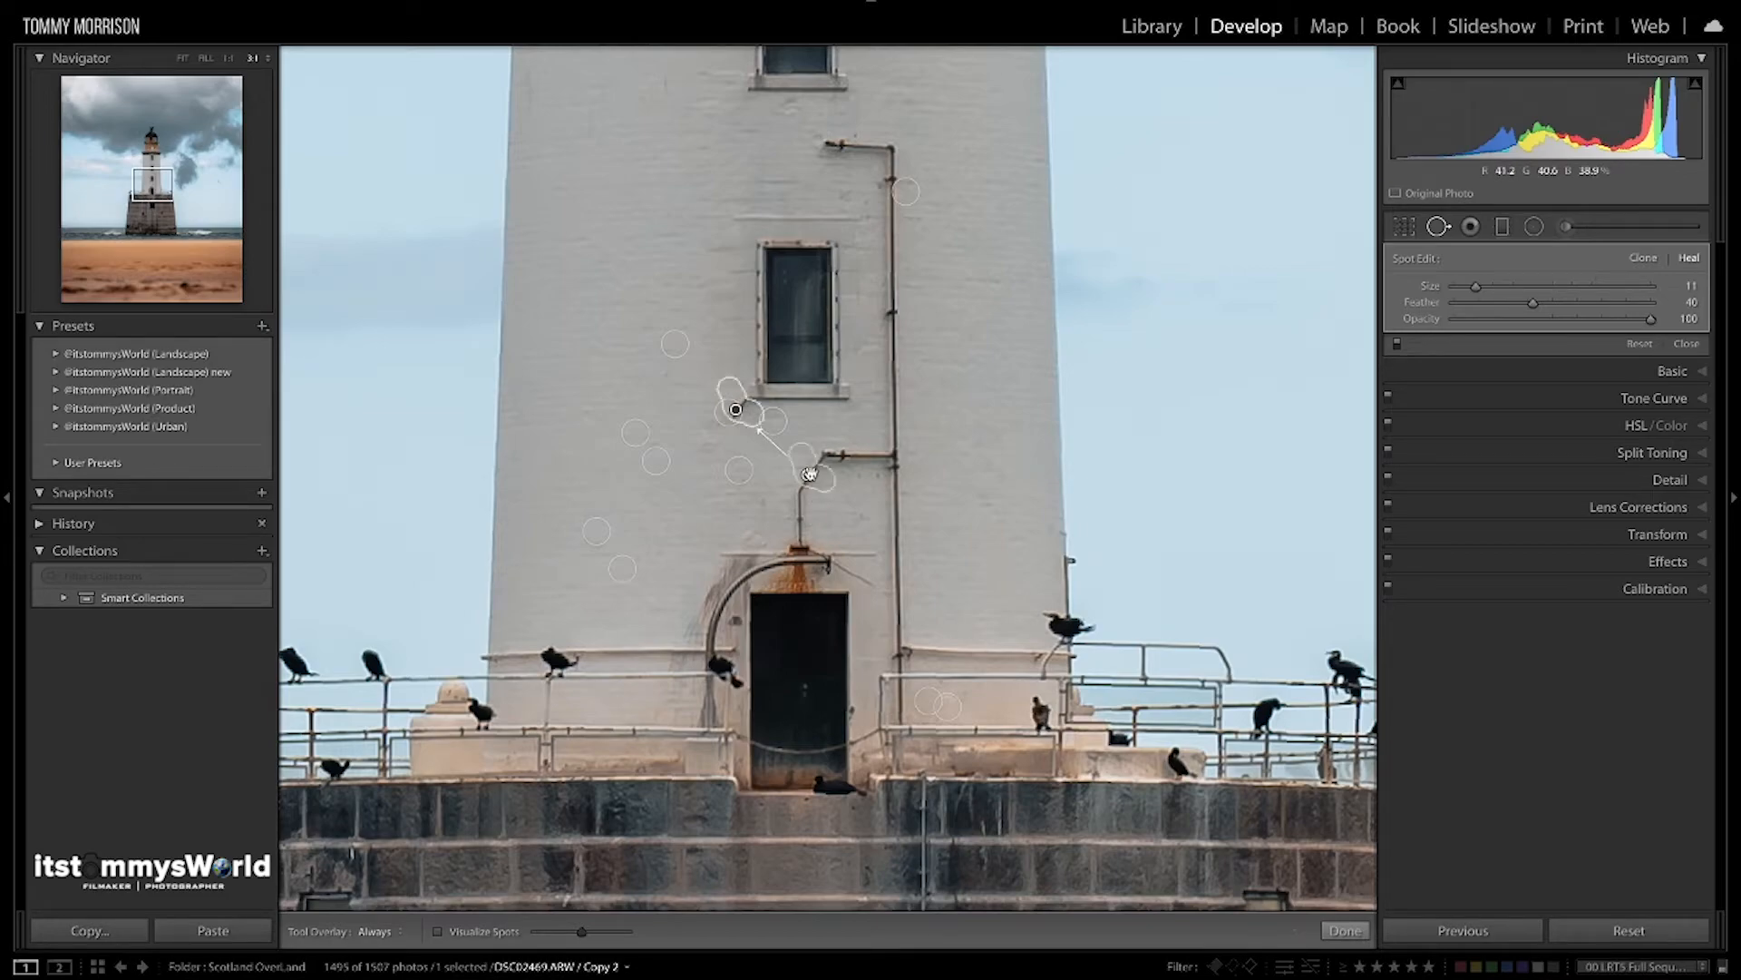
{"action": "mouse_move", "coordinate": [809, 474]}
{"action": "left_mouse_down"}
{"action": "mouse_move", "coordinate": [720, 397]}
{"action": "mouse_move", "coordinate": [648, 285]}
{"action": "left_mouse_up"}
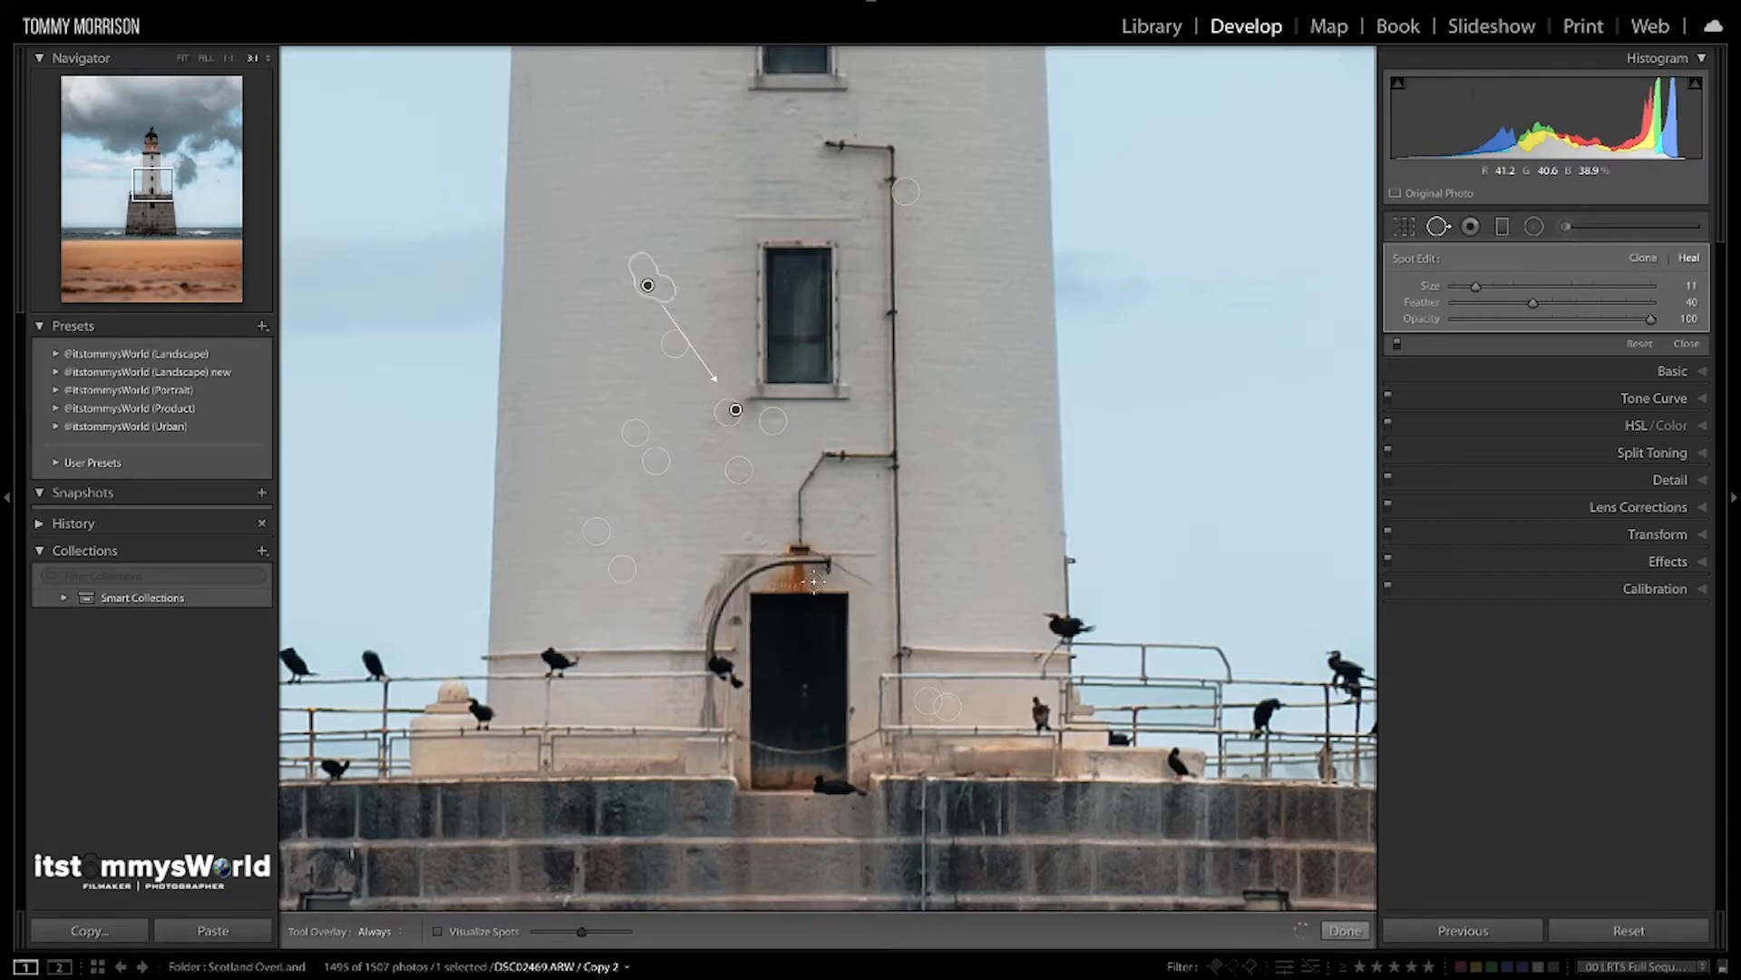
{"action": "left_click", "coordinate": [184, 59]}
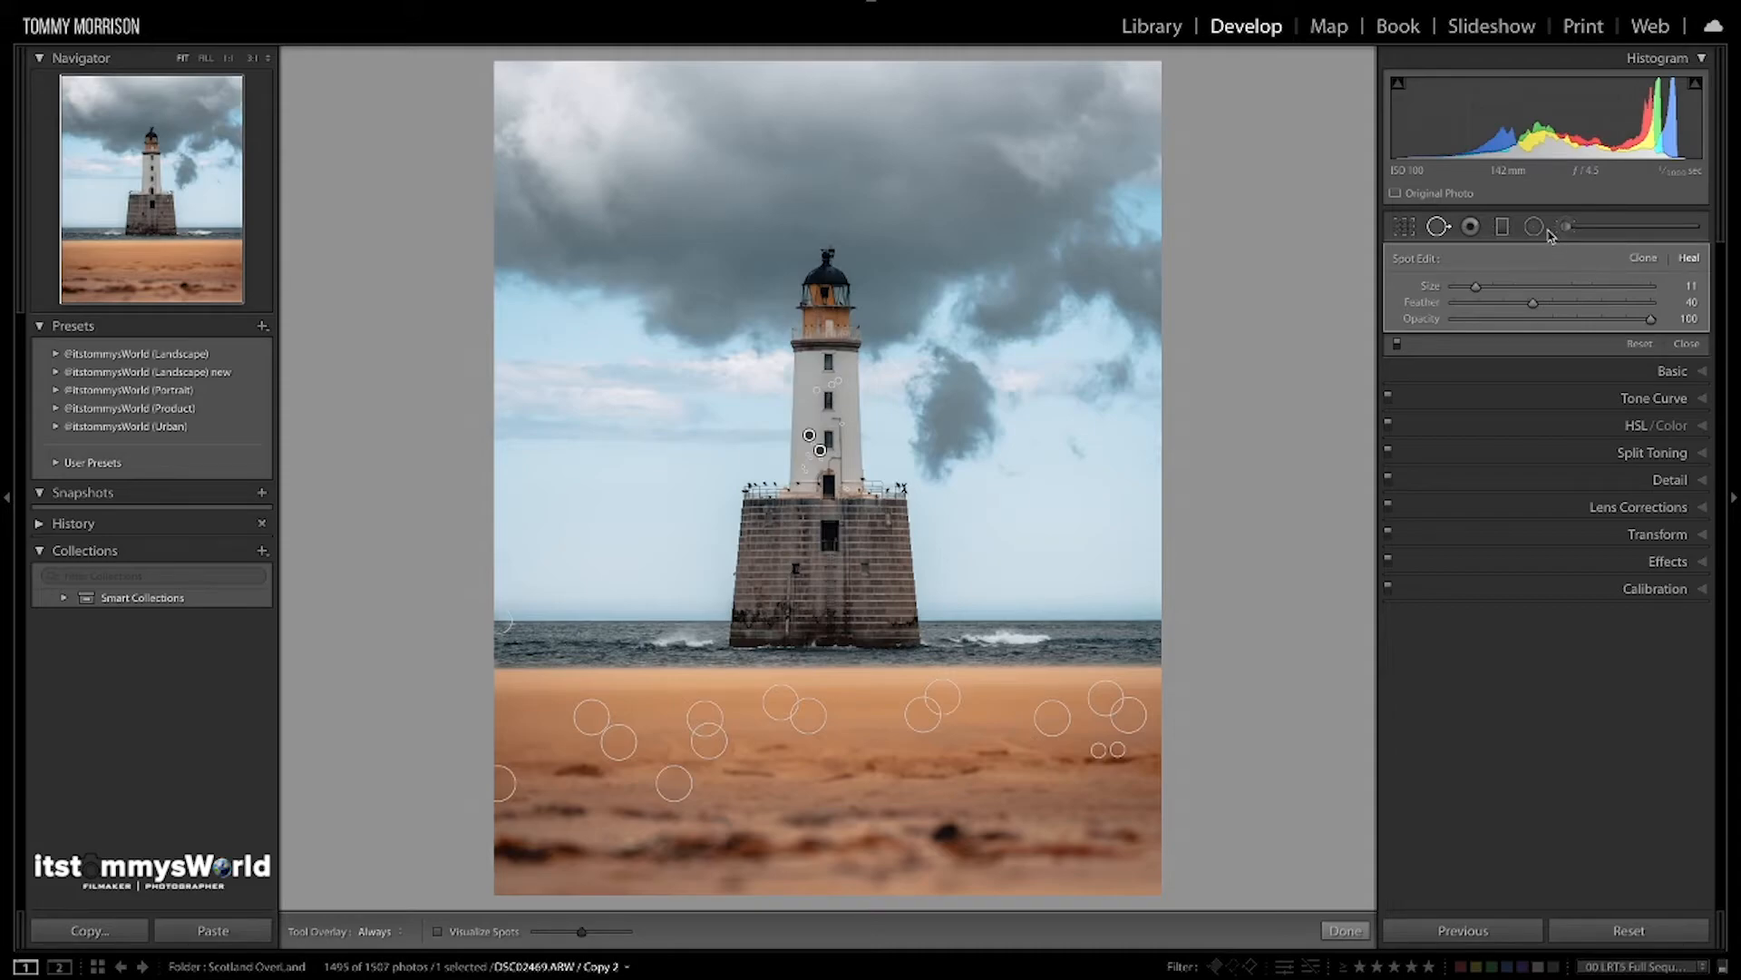
Close spot healing and set up an adjustment brush with Clarity 29, Texture 14 and brush size 10
{"action": "left_click", "coordinate": [1437, 227]}
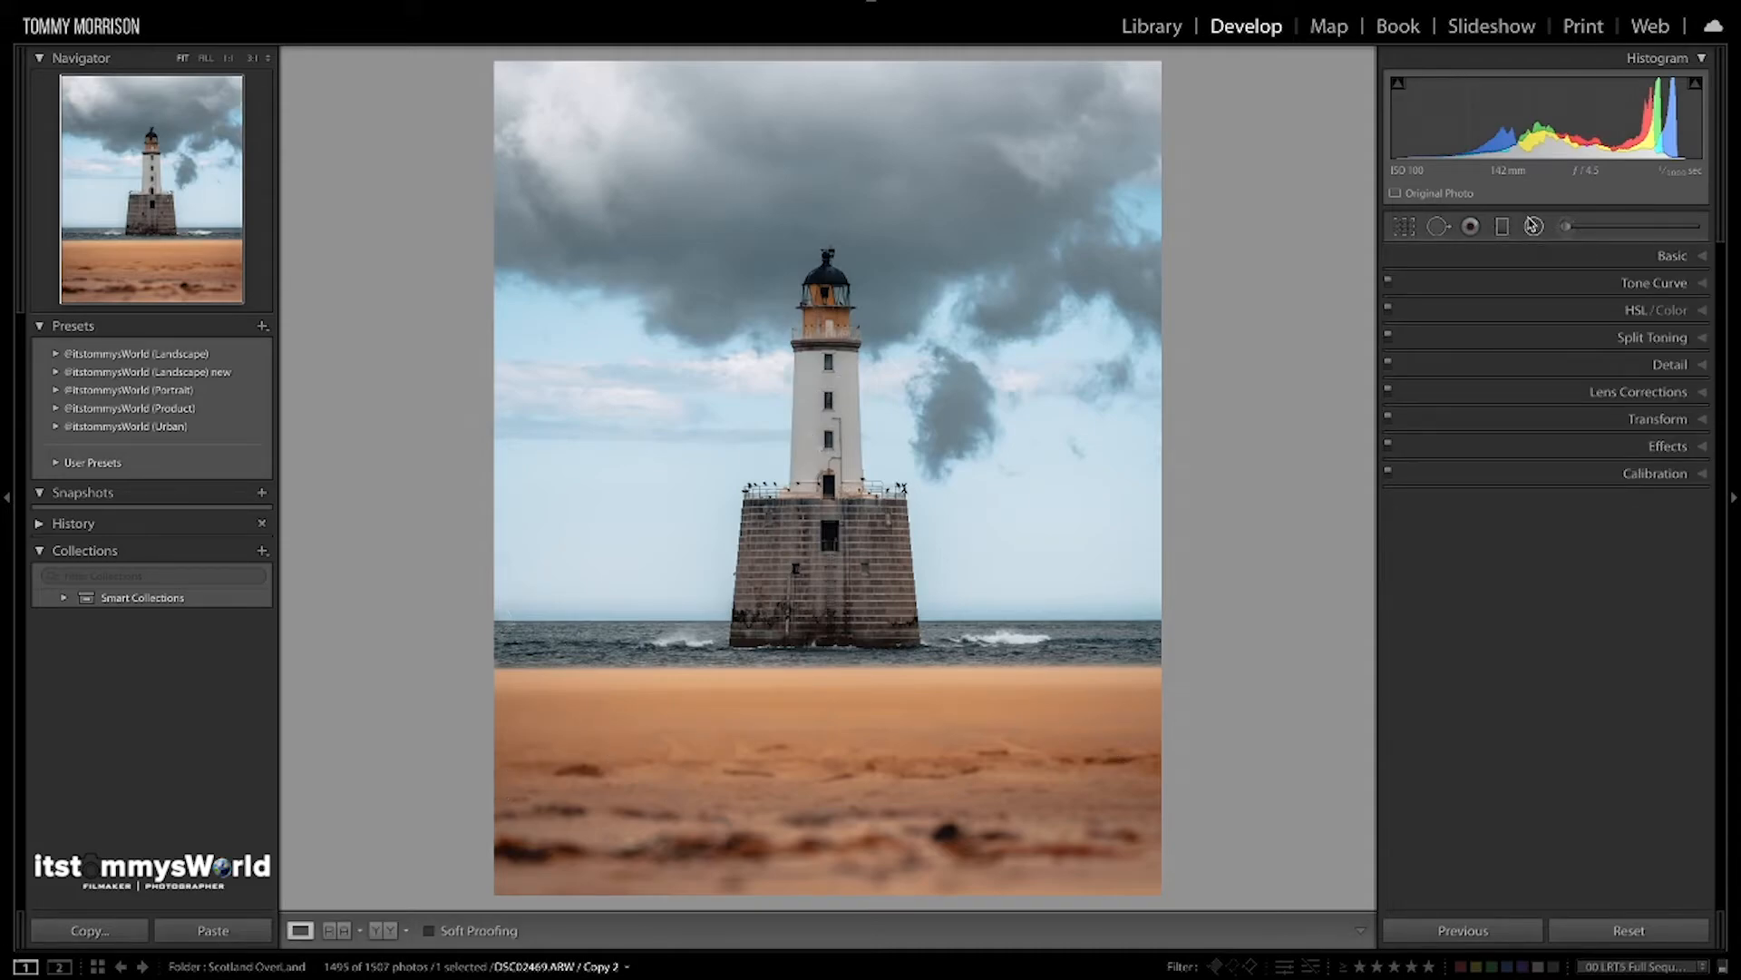
{"action": "left_click", "coordinate": [1600, 228]}
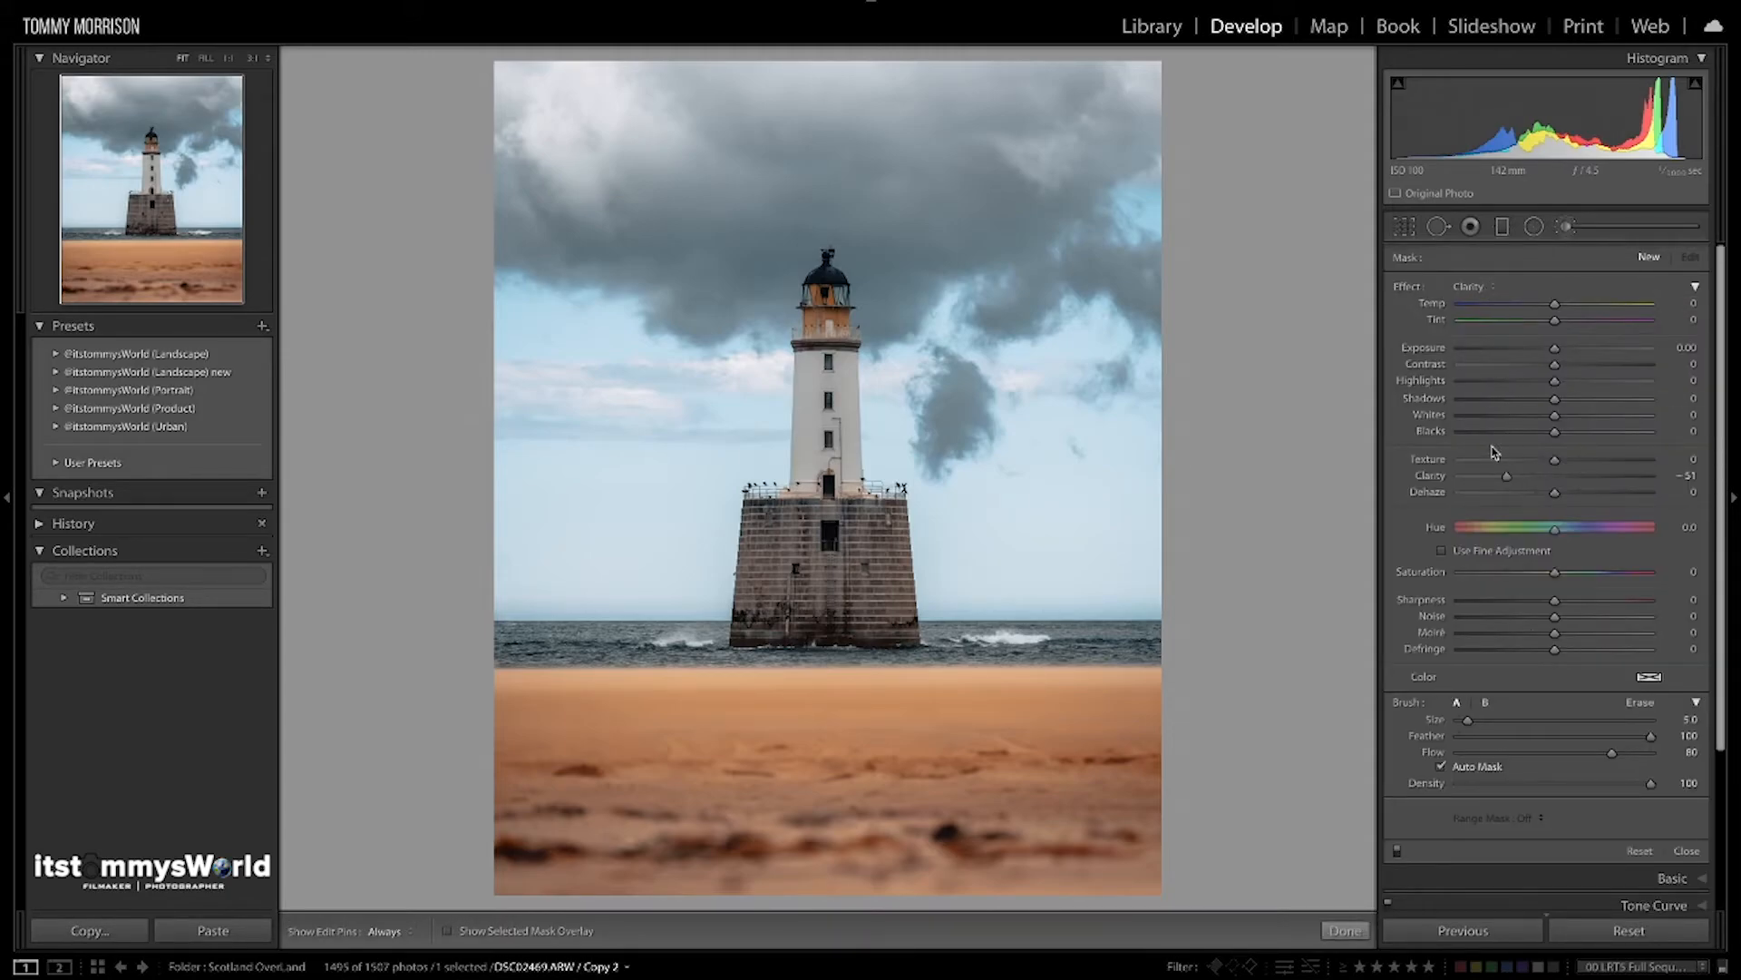
{"action": "double_click", "coordinate": [1508, 476]}
{"action": "left_click_drag", "start_coordinate": [1556, 476], "coordinate": [1581, 486]}
{"action": "left_click_drag", "start_coordinate": [1556, 461], "coordinate": [1578, 478]}
{"action": "scroll", "coordinate": [846, 369], "scroll_direction": "up", "scroll_amount": 1}
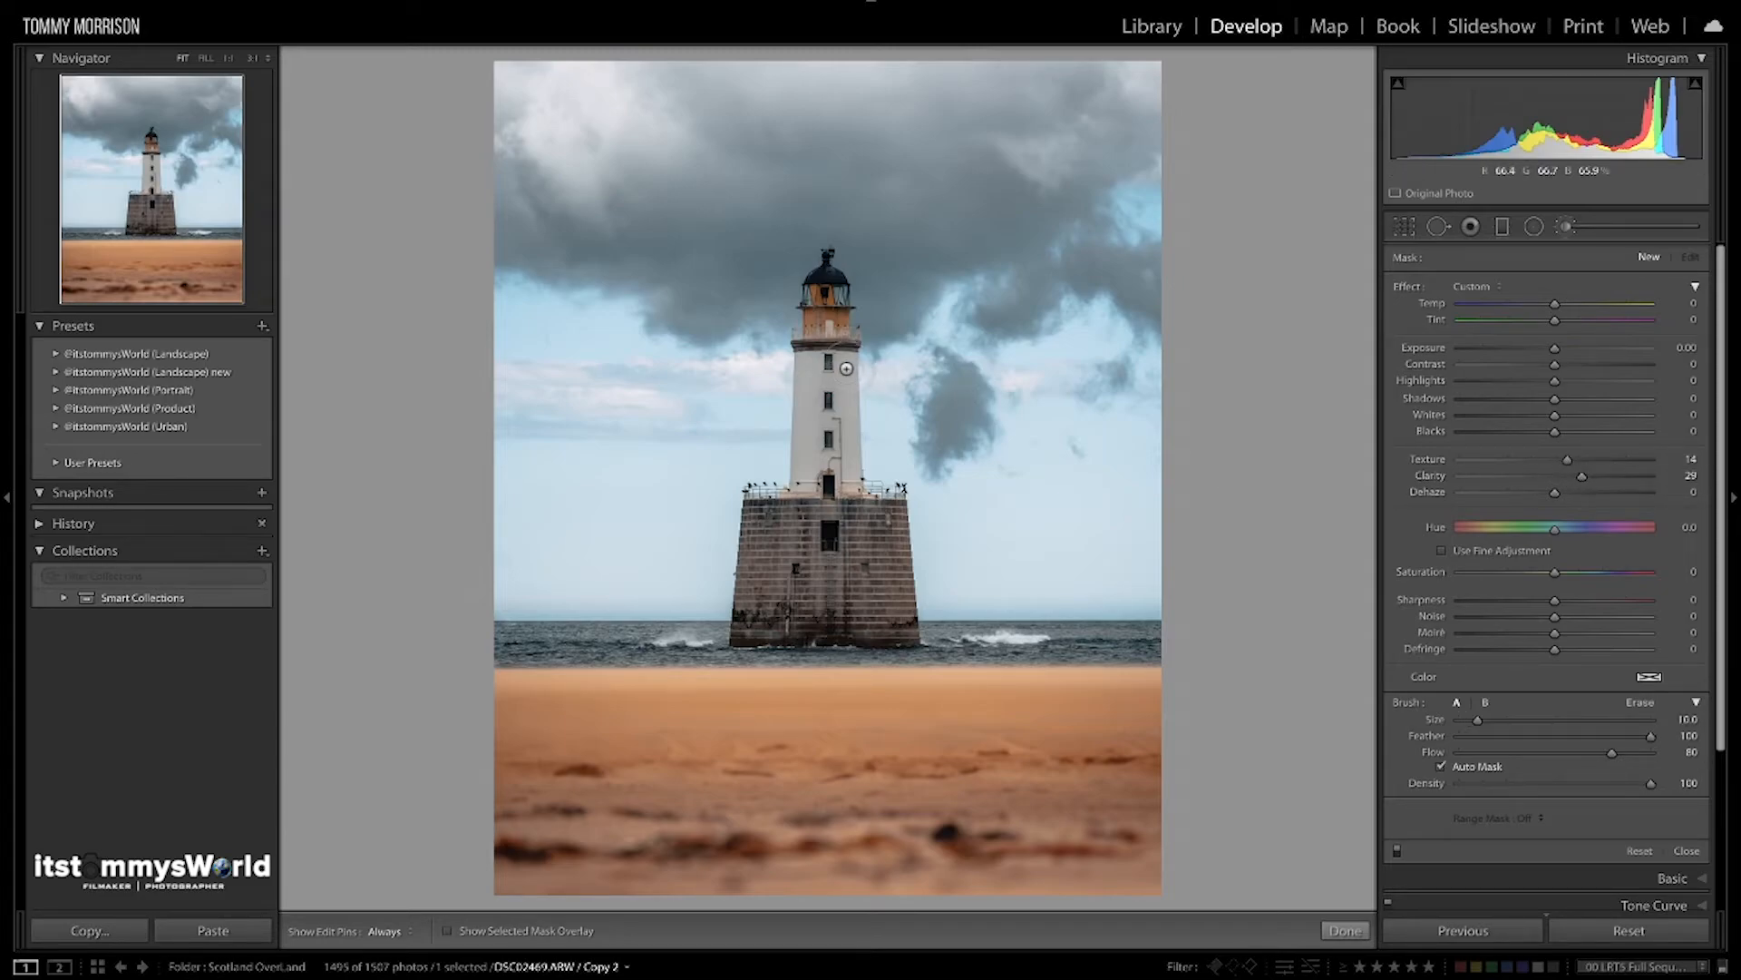
Paint the clarity and texture brush over the whole lighthouse, showing the mask overlay and reducing the brush size to 8
{"action": "mouse_move", "coordinate": [814, 361]}
{"action": "left_mouse_down"}
{"action": "mouse_move", "coordinate": [826, 287]}
{"action": "mouse_move", "coordinate": [818, 357]}
{"action": "left_mouse_up"}
{"action": "mouse_move", "coordinate": [834, 508]}
{"action": "left_mouse_down"}
{"action": "mouse_move", "coordinate": [768, 527]}
{"action": "mouse_move", "coordinate": [757, 617]}
{"action": "mouse_move", "coordinate": [885, 616]}
{"action": "mouse_move", "coordinate": [857, 535]}
{"action": "mouse_move", "coordinate": [820, 581]}
{"action": "mouse_move", "coordinate": [789, 532]}
{"action": "left_mouse_up"}
{"action": "key", "text": "o"}
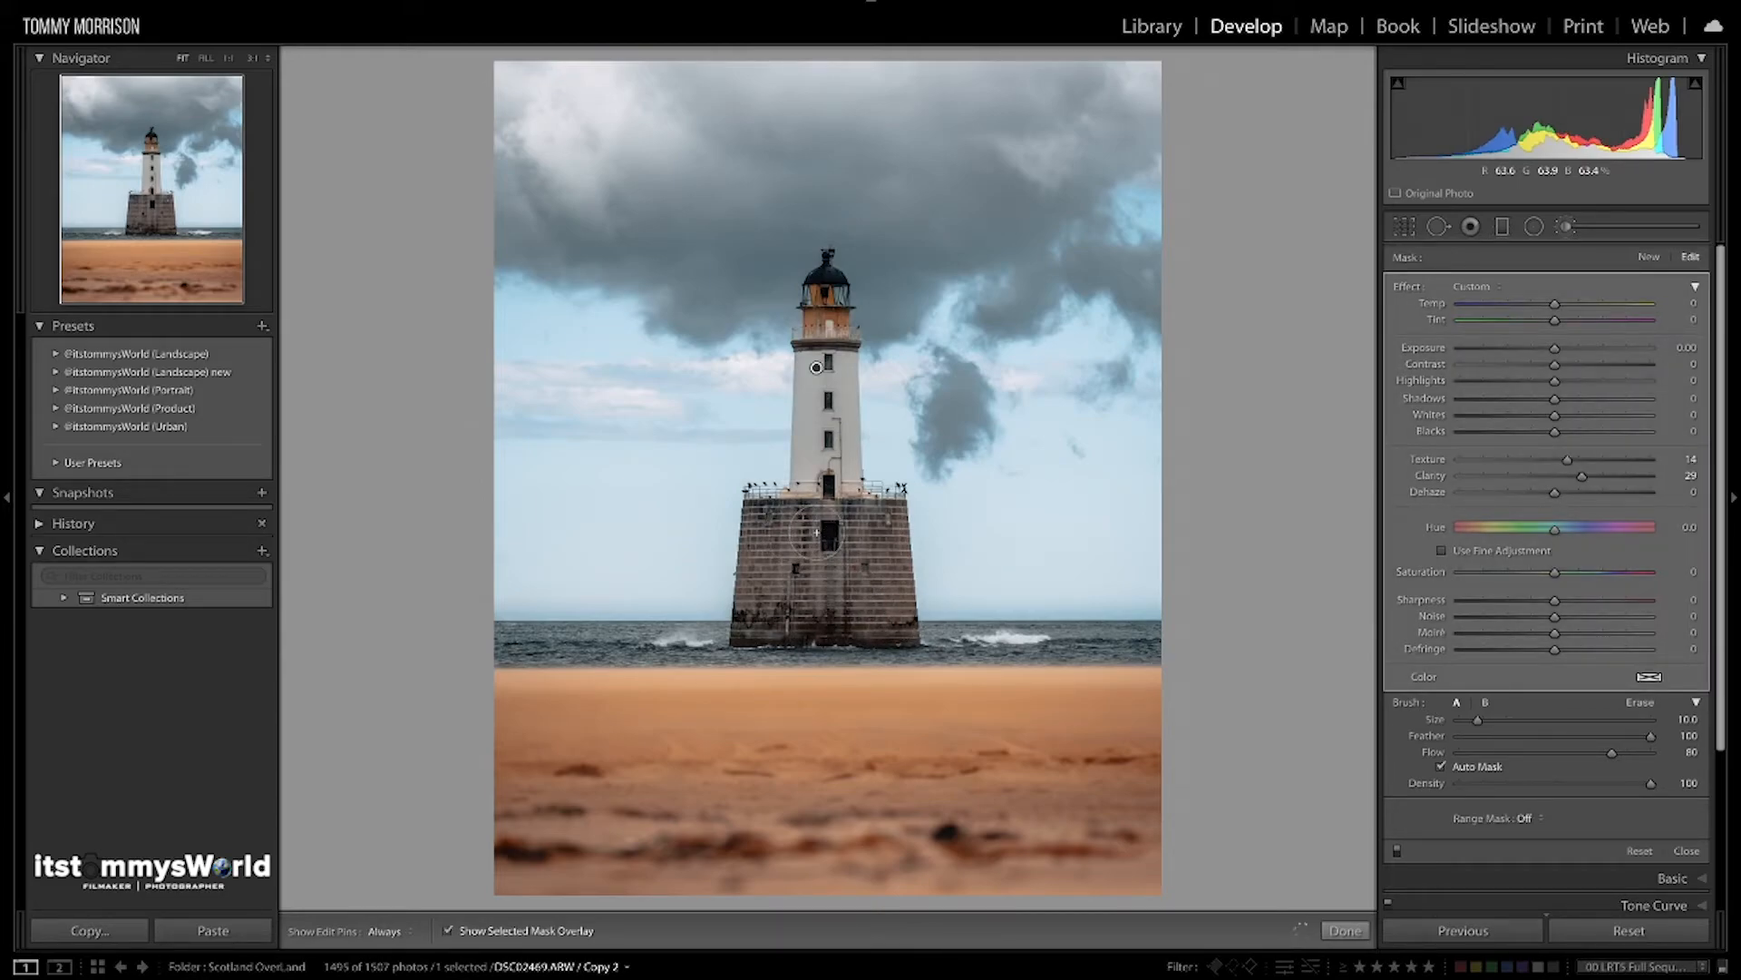
{"action": "key", "text": "["}
{"action": "mouse_move", "coordinate": [763, 524]}
{"action": "left_mouse_down"}
{"action": "mouse_move", "coordinate": [888, 516]}
{"action": "mouse_move", "coordinate": [898, 625]}
{"action": "mouse_move", "coordinate": [758, 625]}
{"action": "mouse_move", "coordinate": [758, 527]}
{"action": "mouse_move", "coordinate": [853, 523]}
{"action": "mouse_move", "coordinate": [816, 471]}
{"action": "left_mouse_up"}
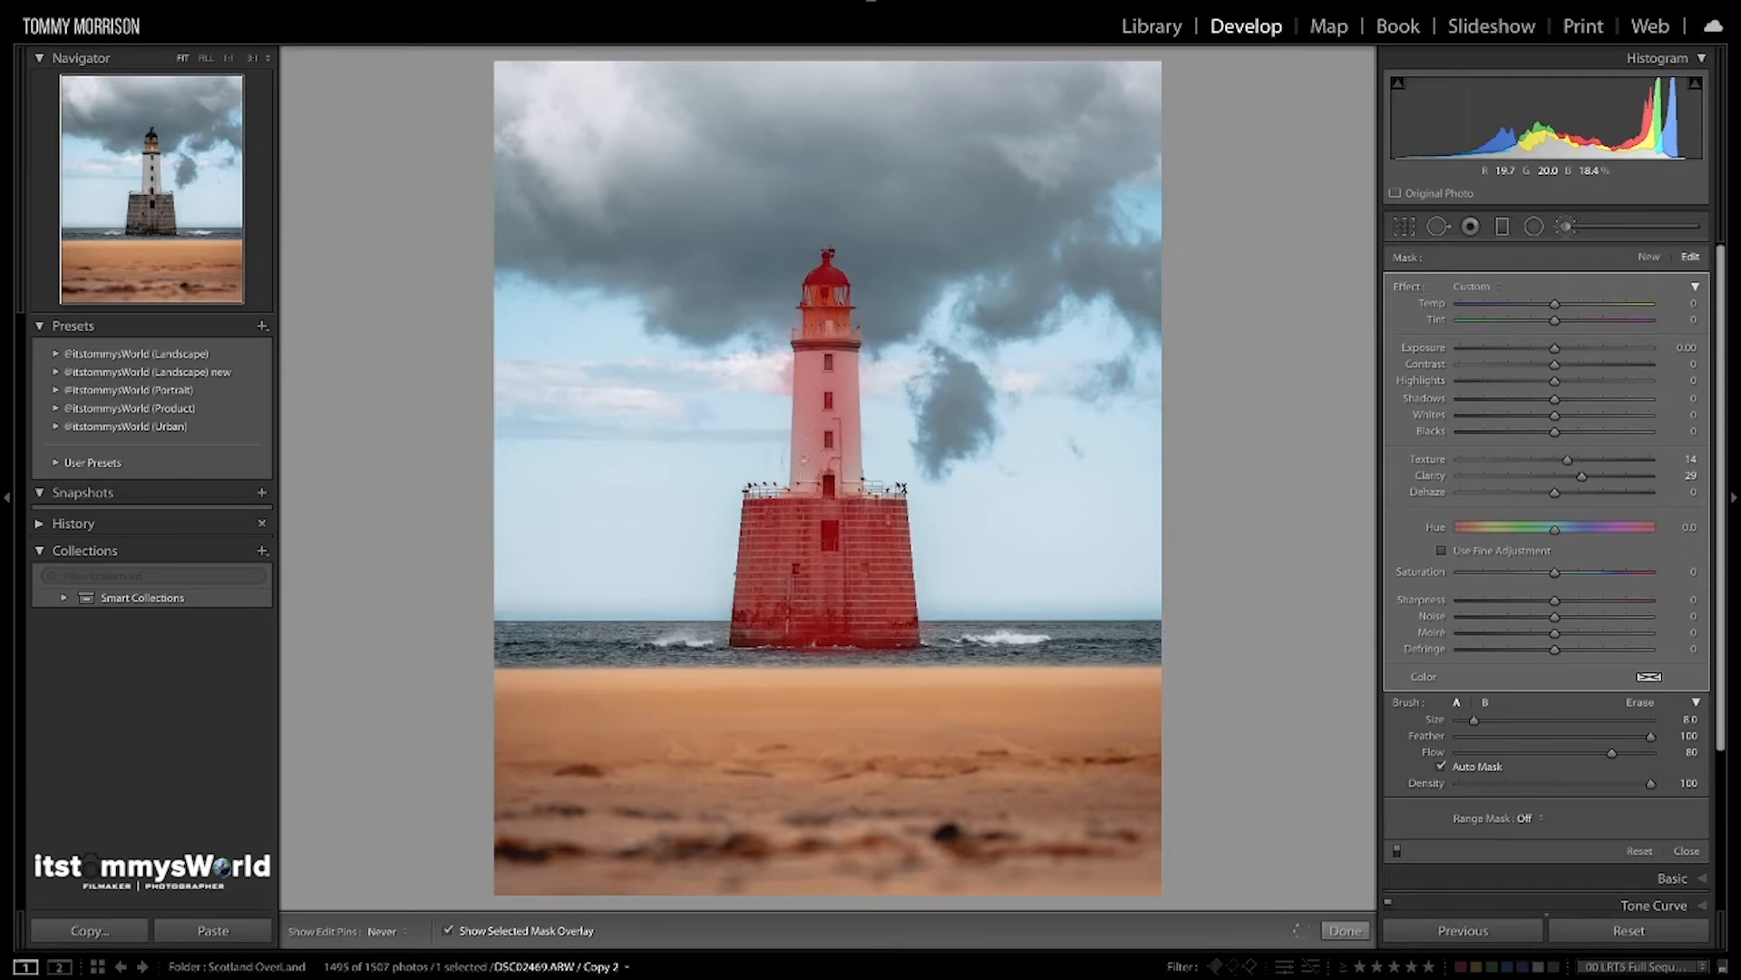
{"action": "left_click_drag", "start_coordinate": [821, 374], "coordinate": [825, 333]}
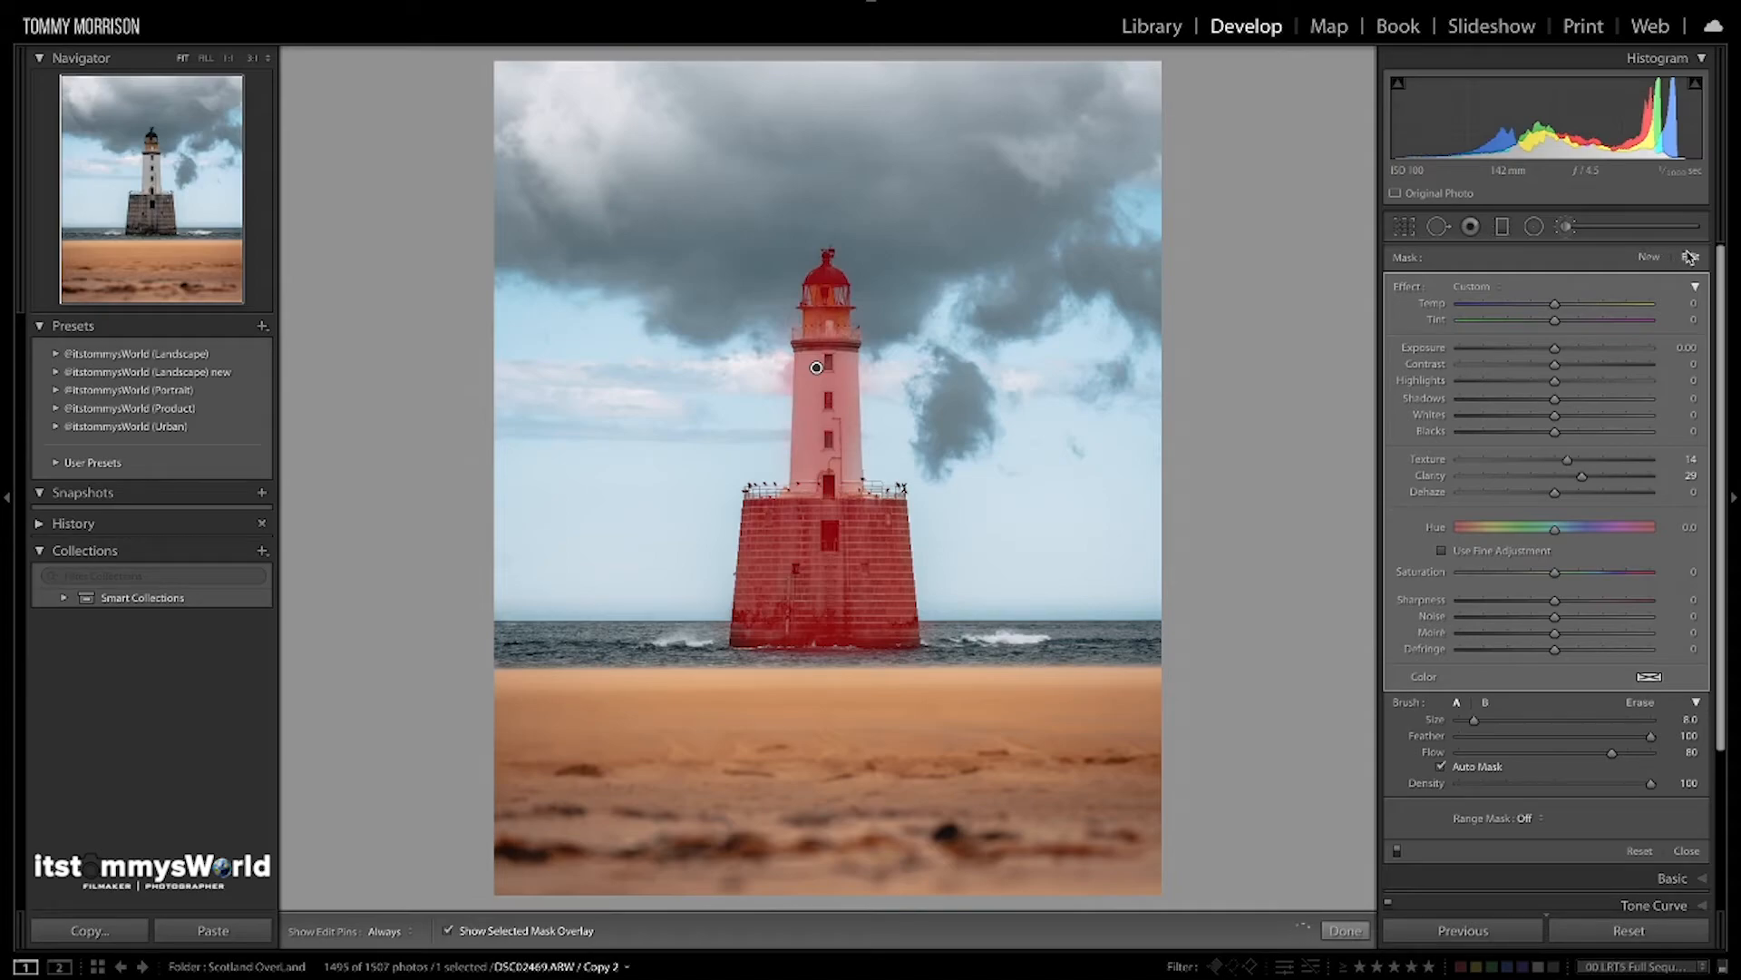
Erase the clarity mask's spill from the sky beside the tower with a size 4 eraser
{"action": "left_click", "coordinate": [1640, 702]}
{"action": "scroll", "coordinate": [880, 345], "scroll_direction": "down", "scroll_amount": 5}
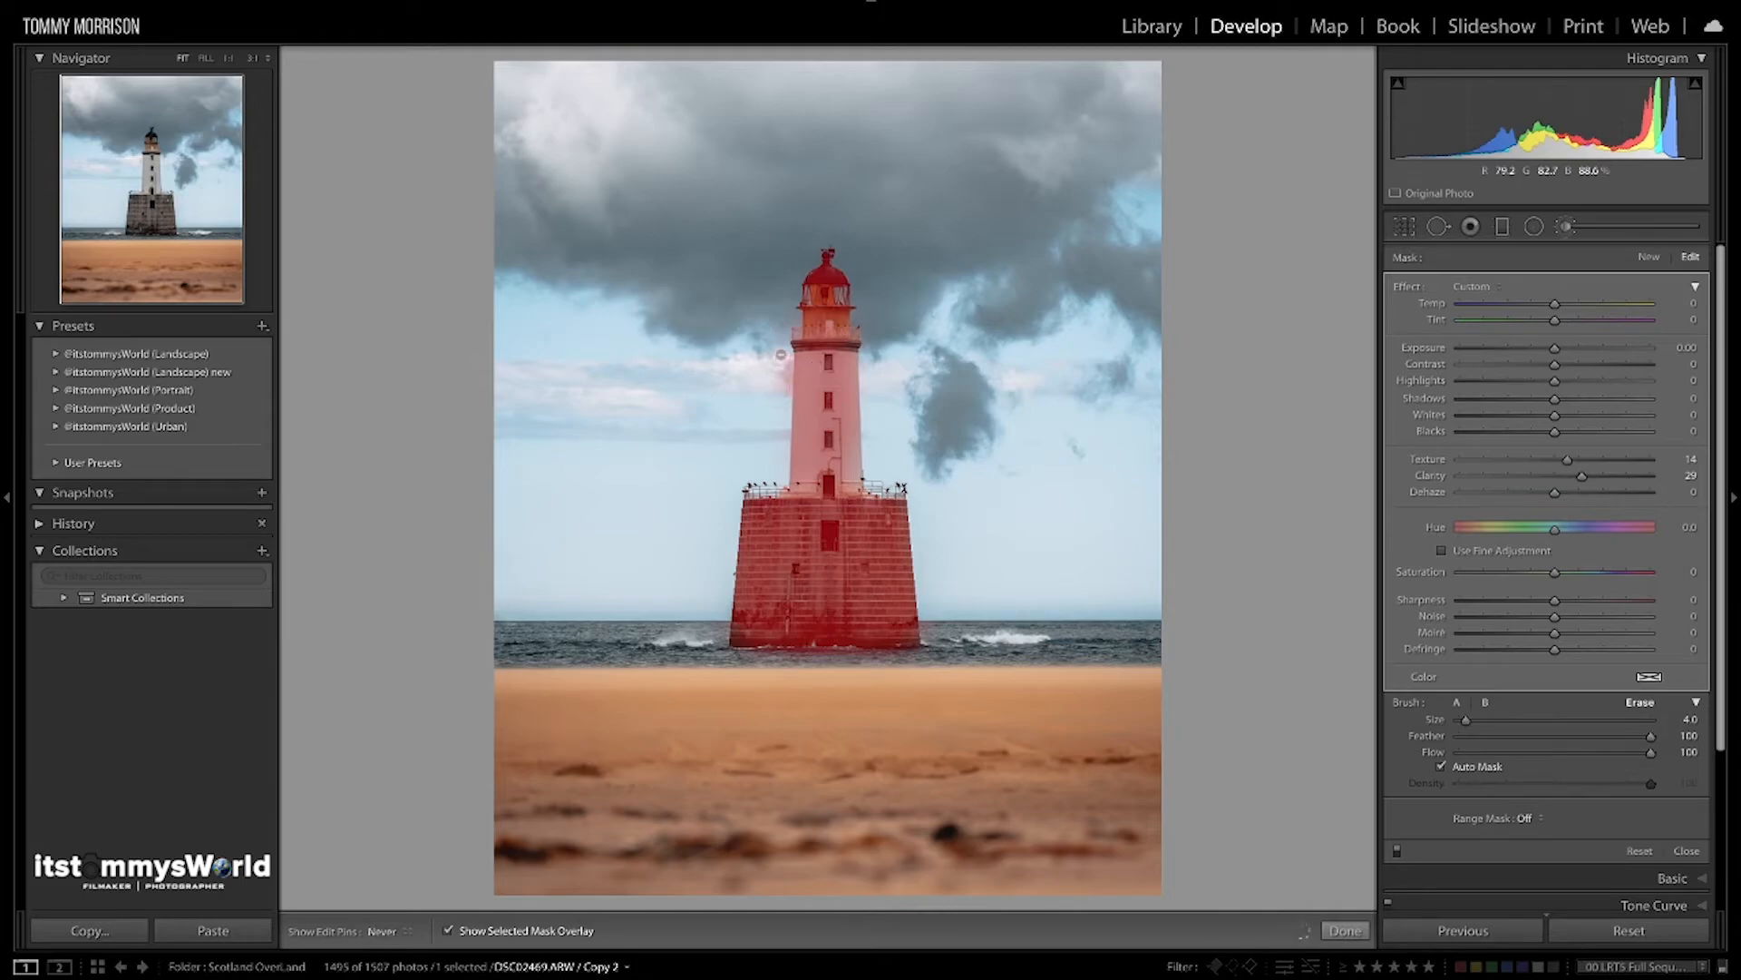
{"action": "key", "text": "h"}
Start a new brush with Clarity and Texture reset, Whites 30 and size 9, and paint it over the white tower
{"action": "left_click", "coordinate": [1651, 258]}
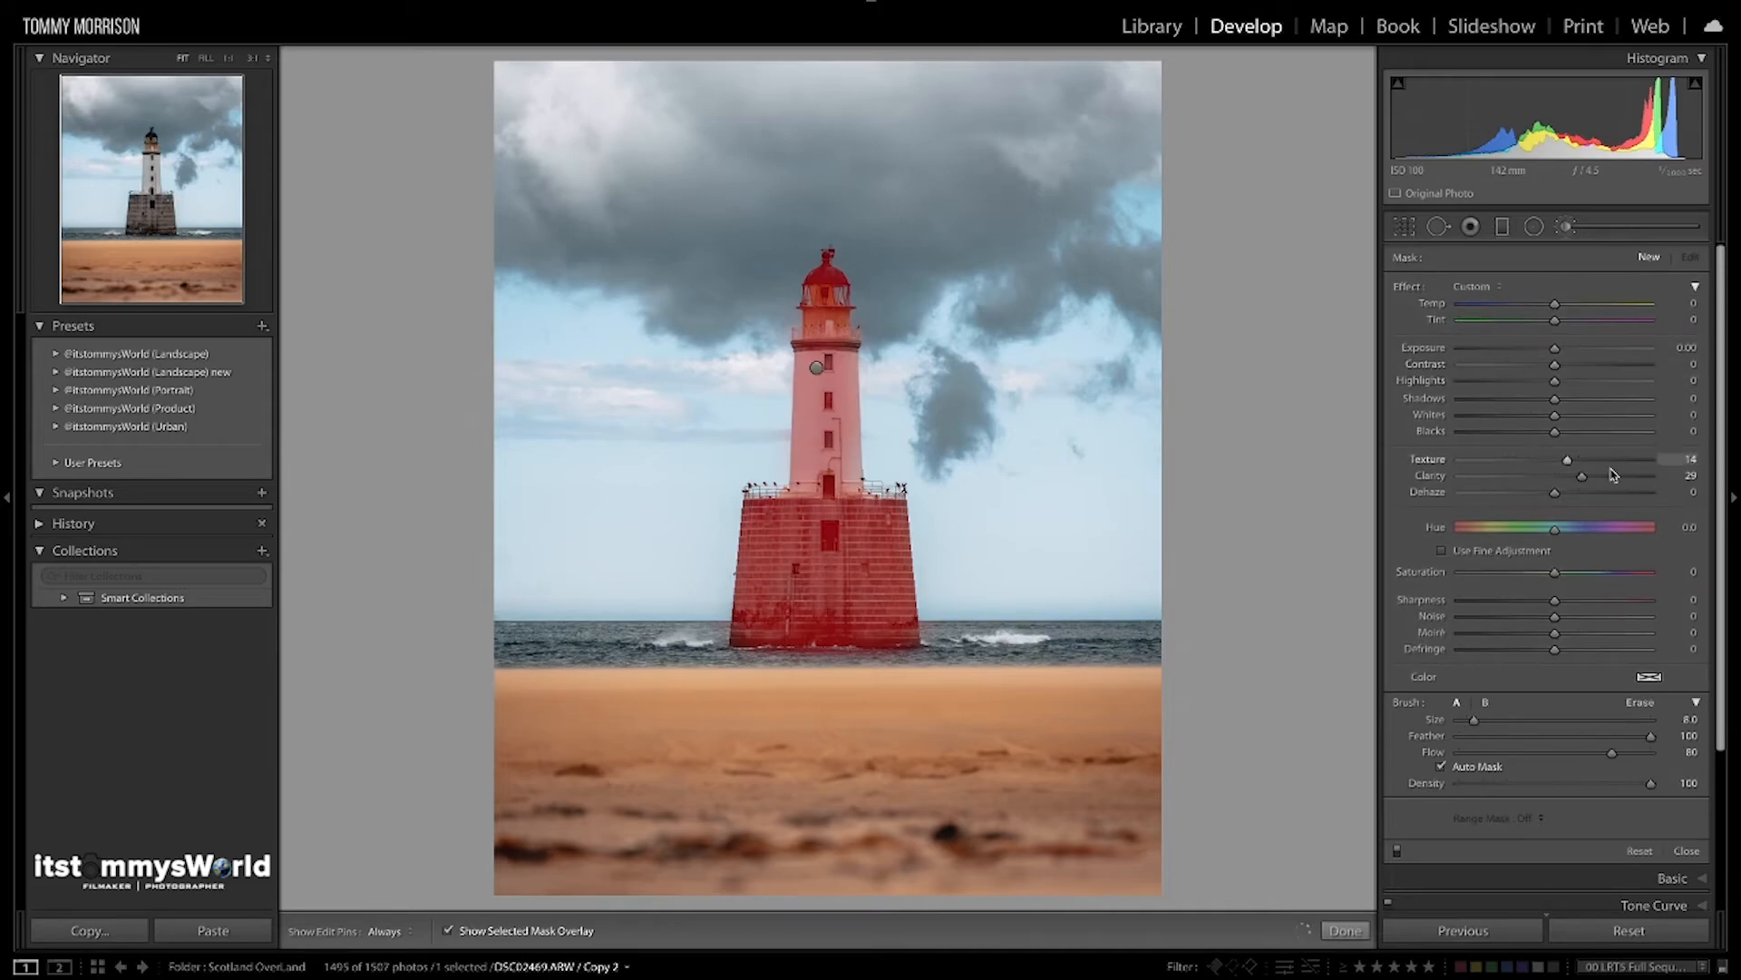
{"action": "double_click", "coordinate": [1584, 478]}
{"action": "double_click", "coordinate": [1568, 462]}
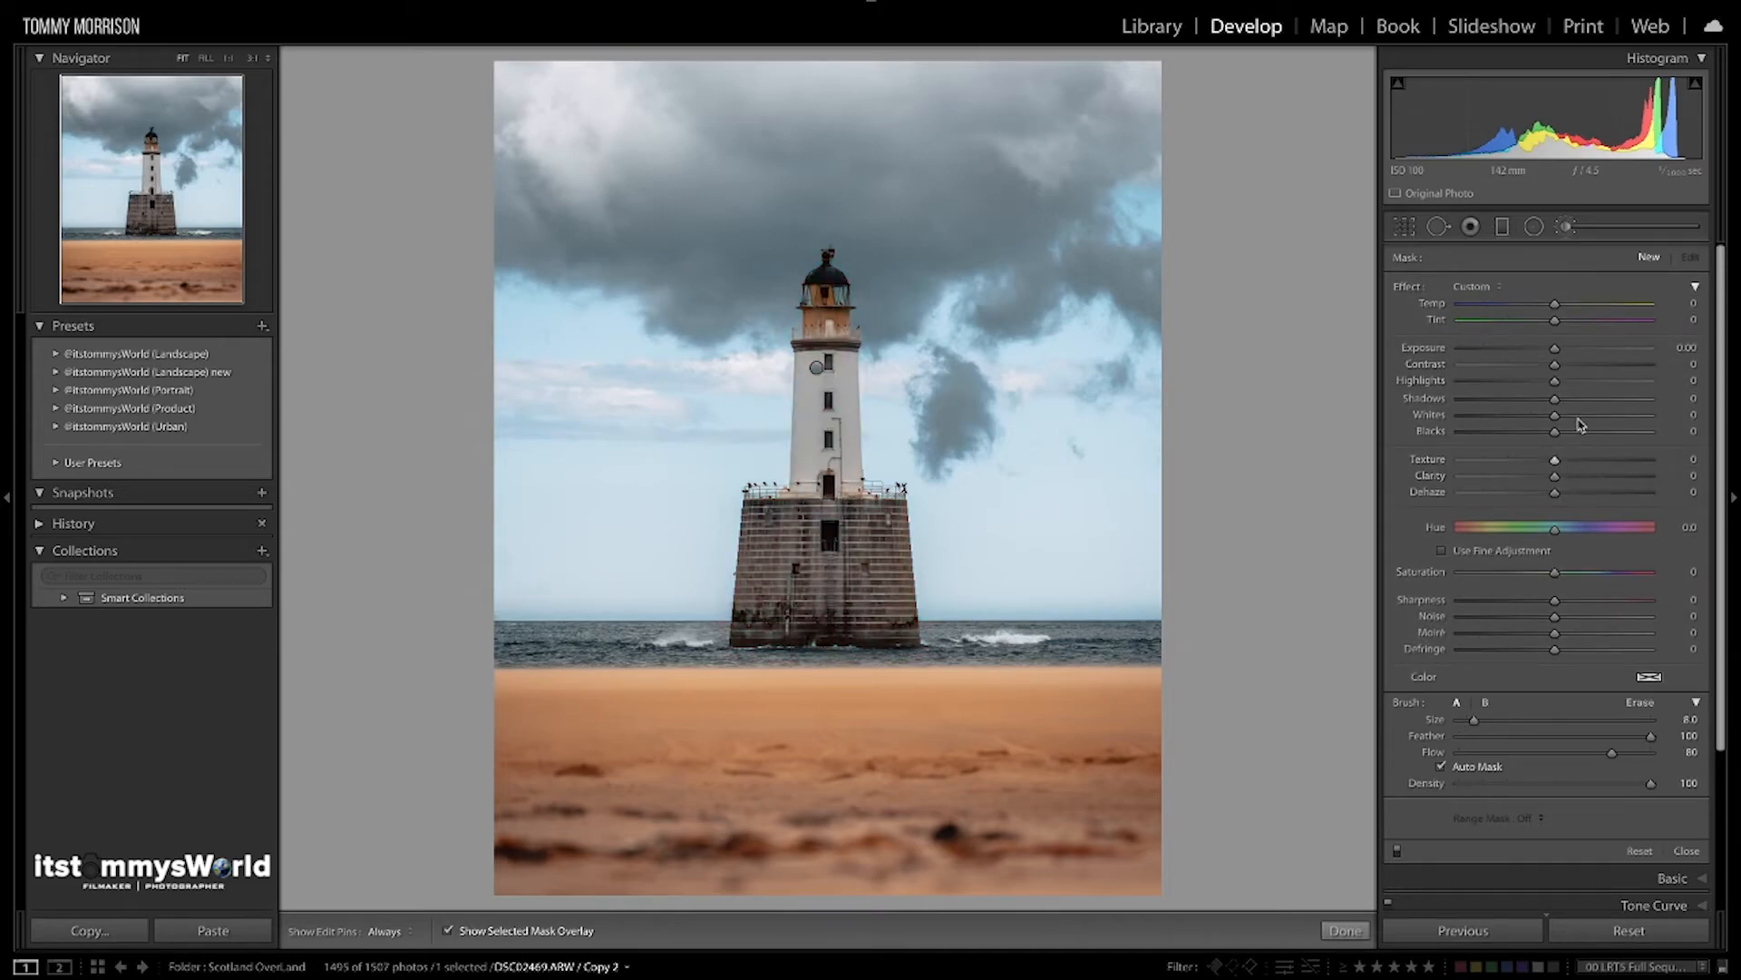
{"action": "left_click_drag", "start_coordinate": [1555, 416], "coordinate": [1579, 421]}
{"action": "left_click_drag", "start_coordinate": [1585, 421], "coordinate": [1594, 422]}
{"action": "key", "text": "bracketright"}
{"action": "mouse_move", "coordinate": [818, 454]}
{"action": "left_mouse_down"}
{"action": "mouse_move", "coordinate": [802, 434]}
{"action": "mouse_move", "coordinate": [827, 476]}
{"action": "left_mouse_up"}
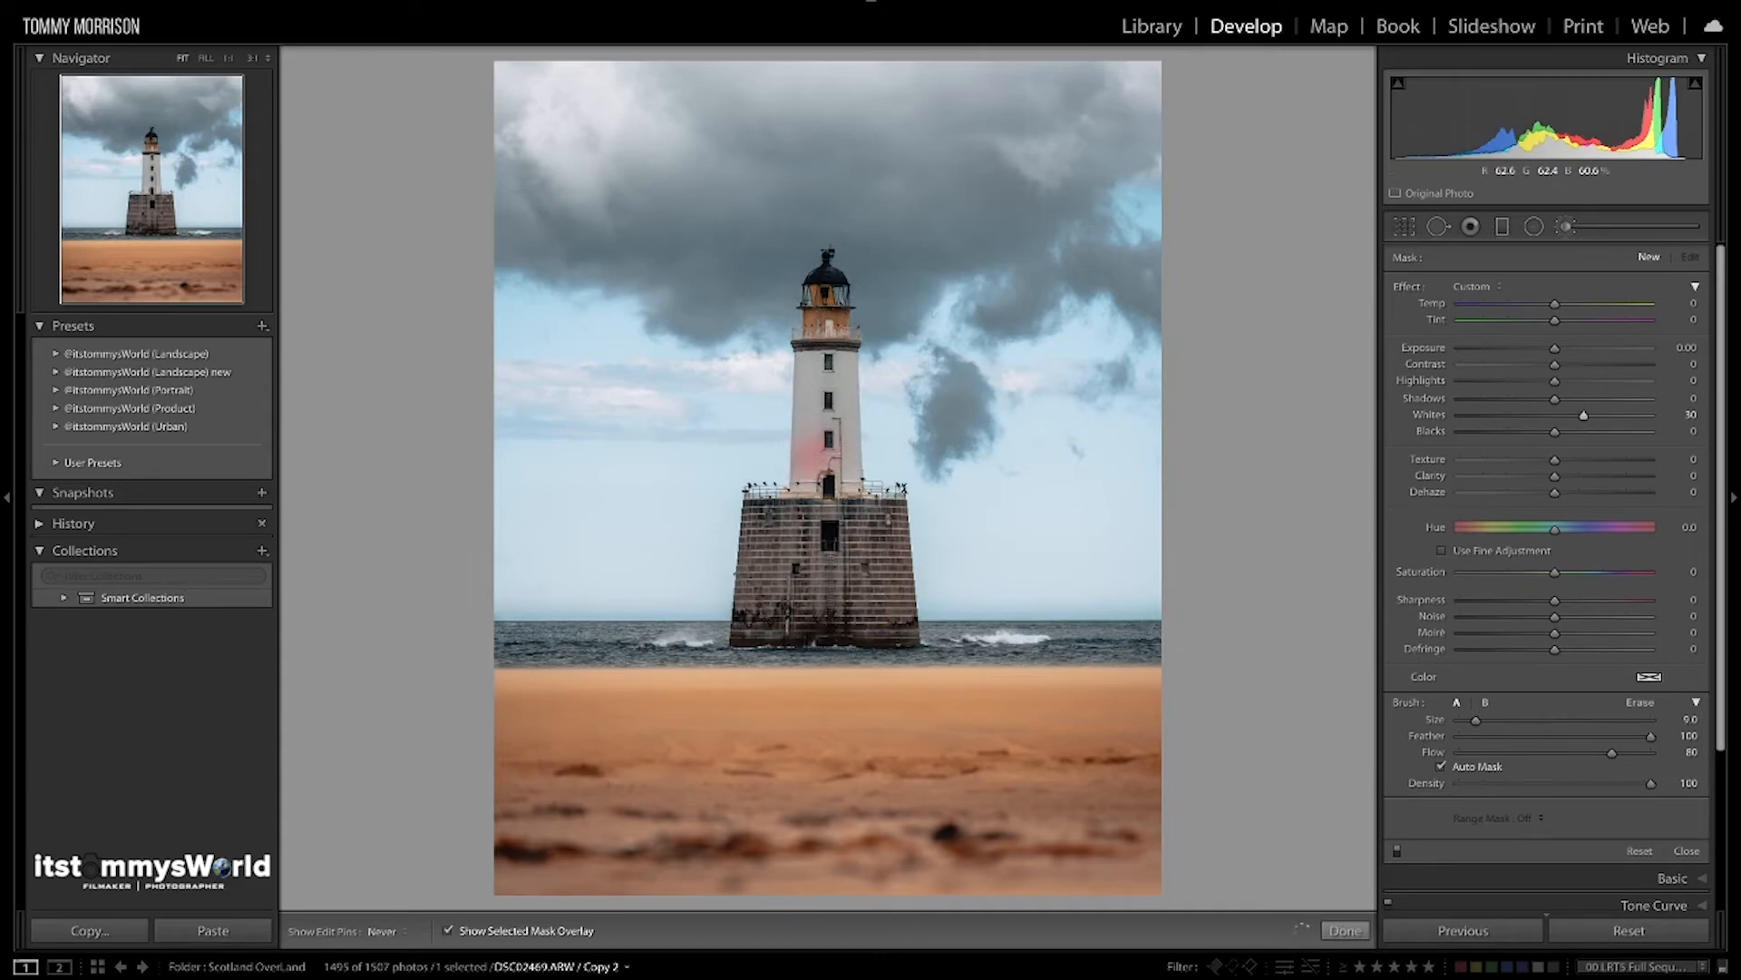
{"action": "left_click_drag", "start_coordinate": [828, 392], "coordinate": [828, 462]}
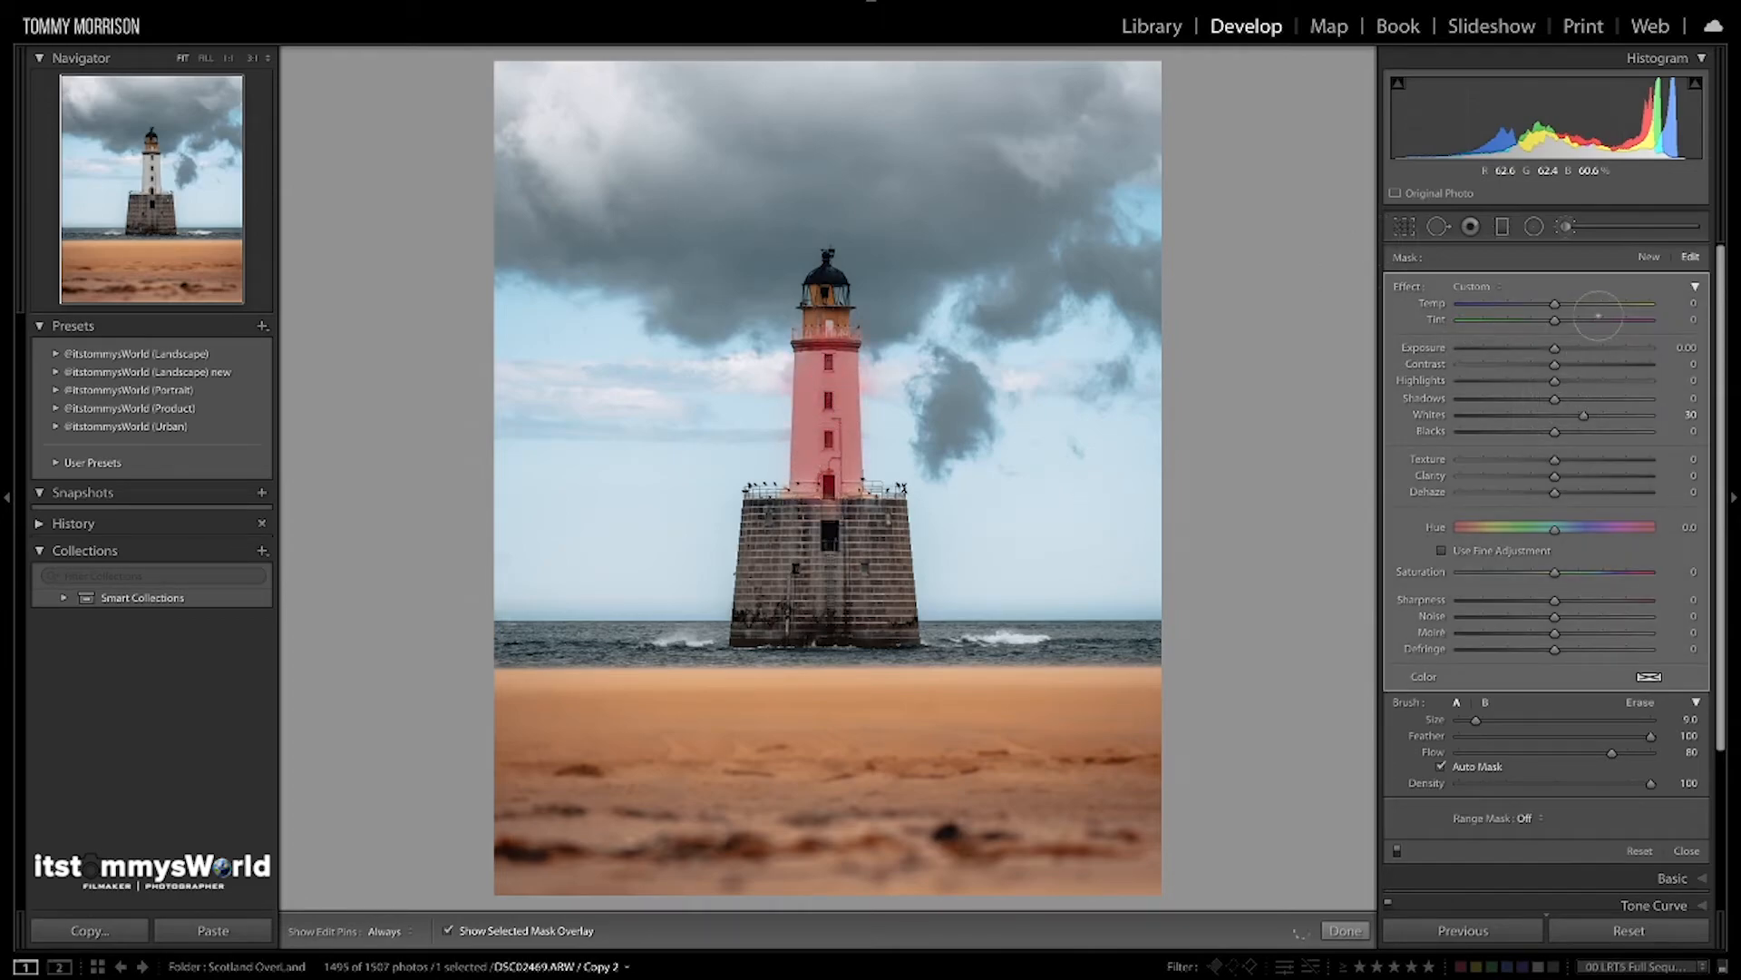
Erase the Whites mask's spill from the sky on both sides of the tower with a size 4 eraser
{"action": "left_click", "coordinate": [1642, 703]}
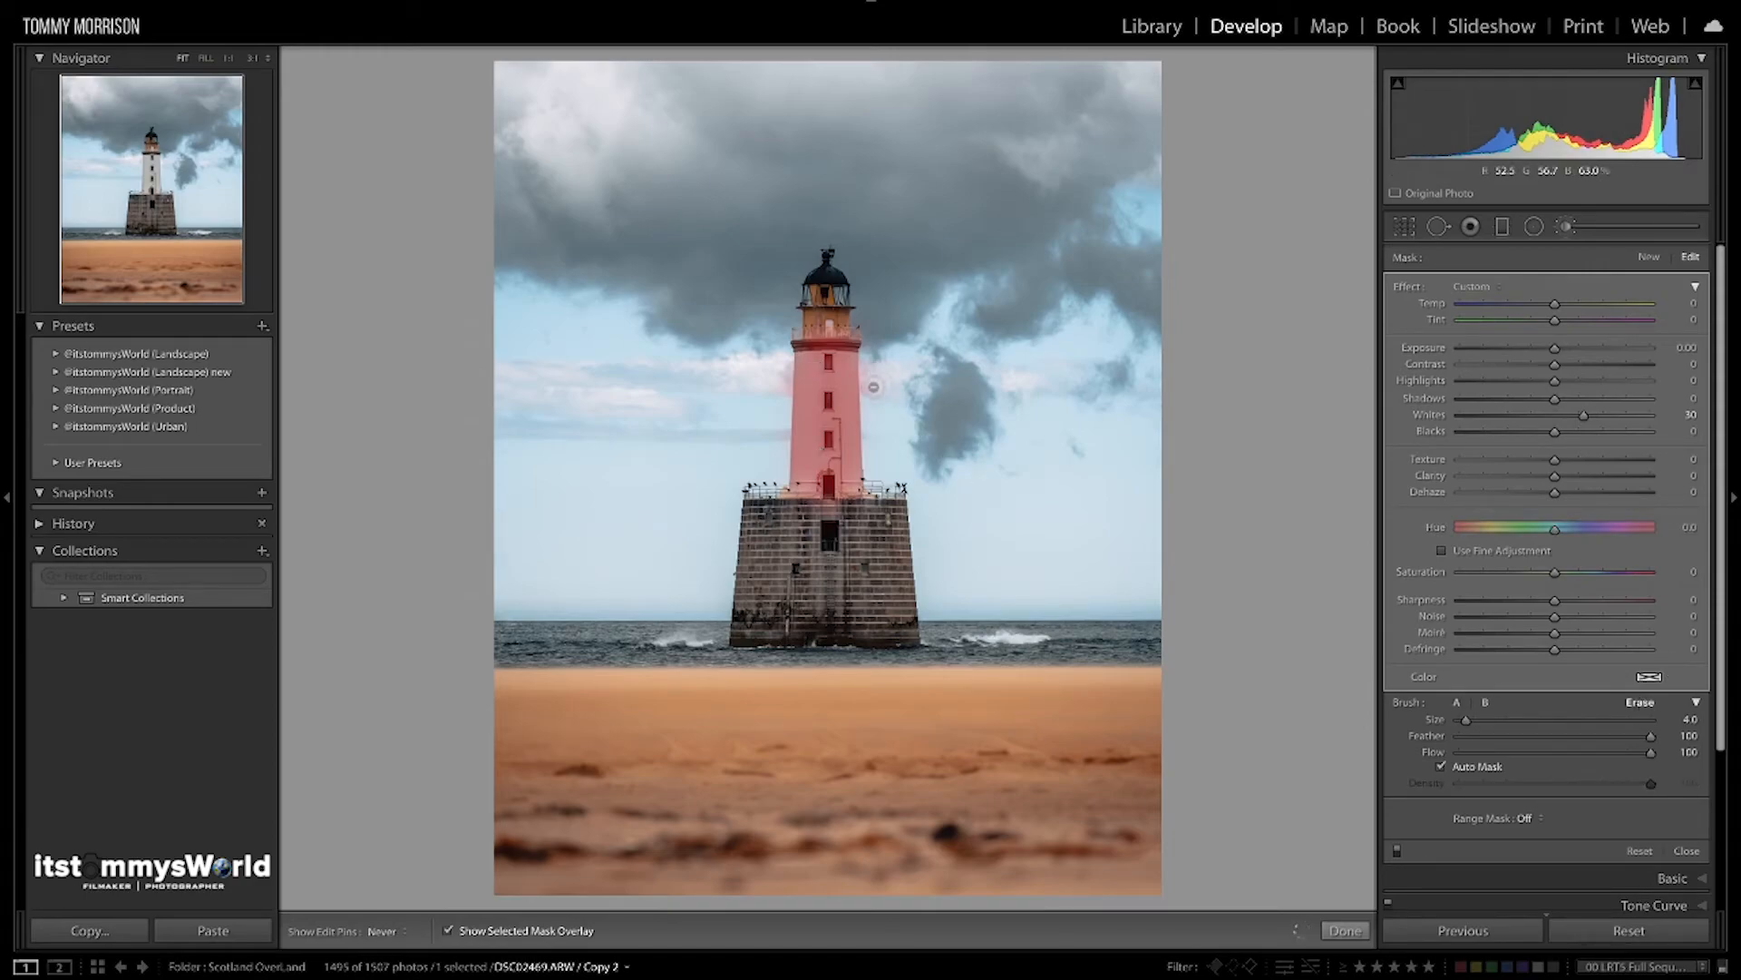
{"action": "key", "text": "h"}
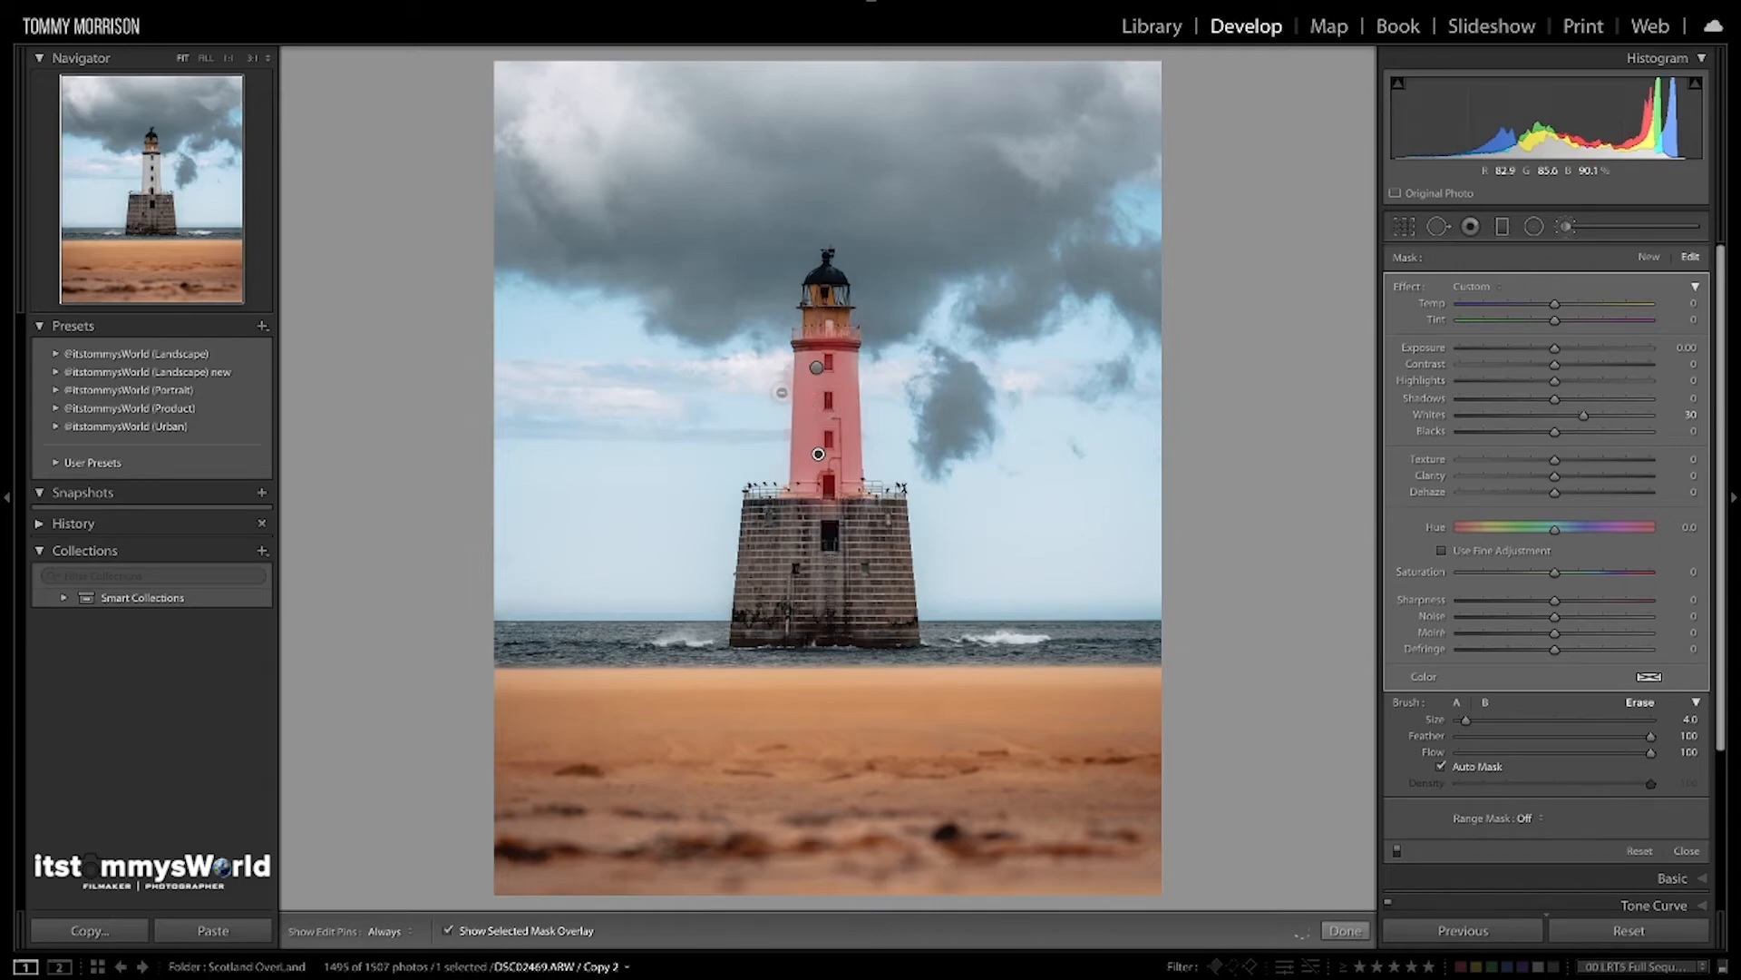
{"action": "key", "text": "h"}
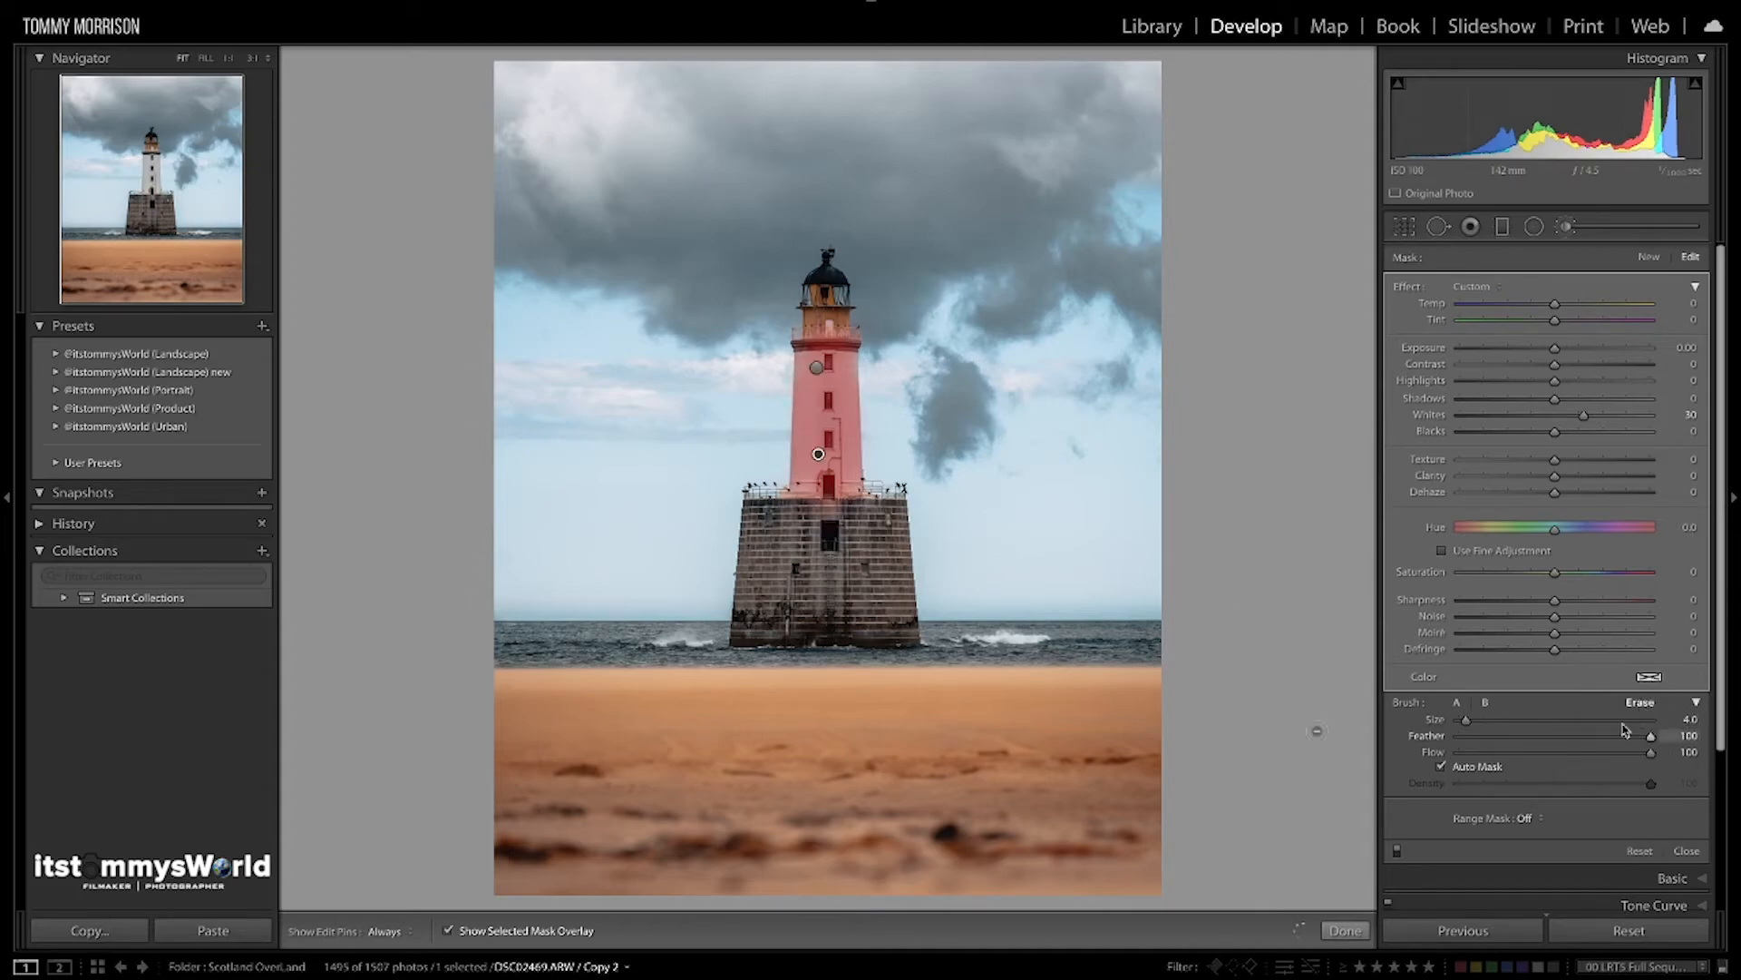
Paint a new brush with Whites reset and Saturation 40 over the orange lantern section, and hide the mask overlay
{"action": "left_click", "coordinate": [1650, 258]}
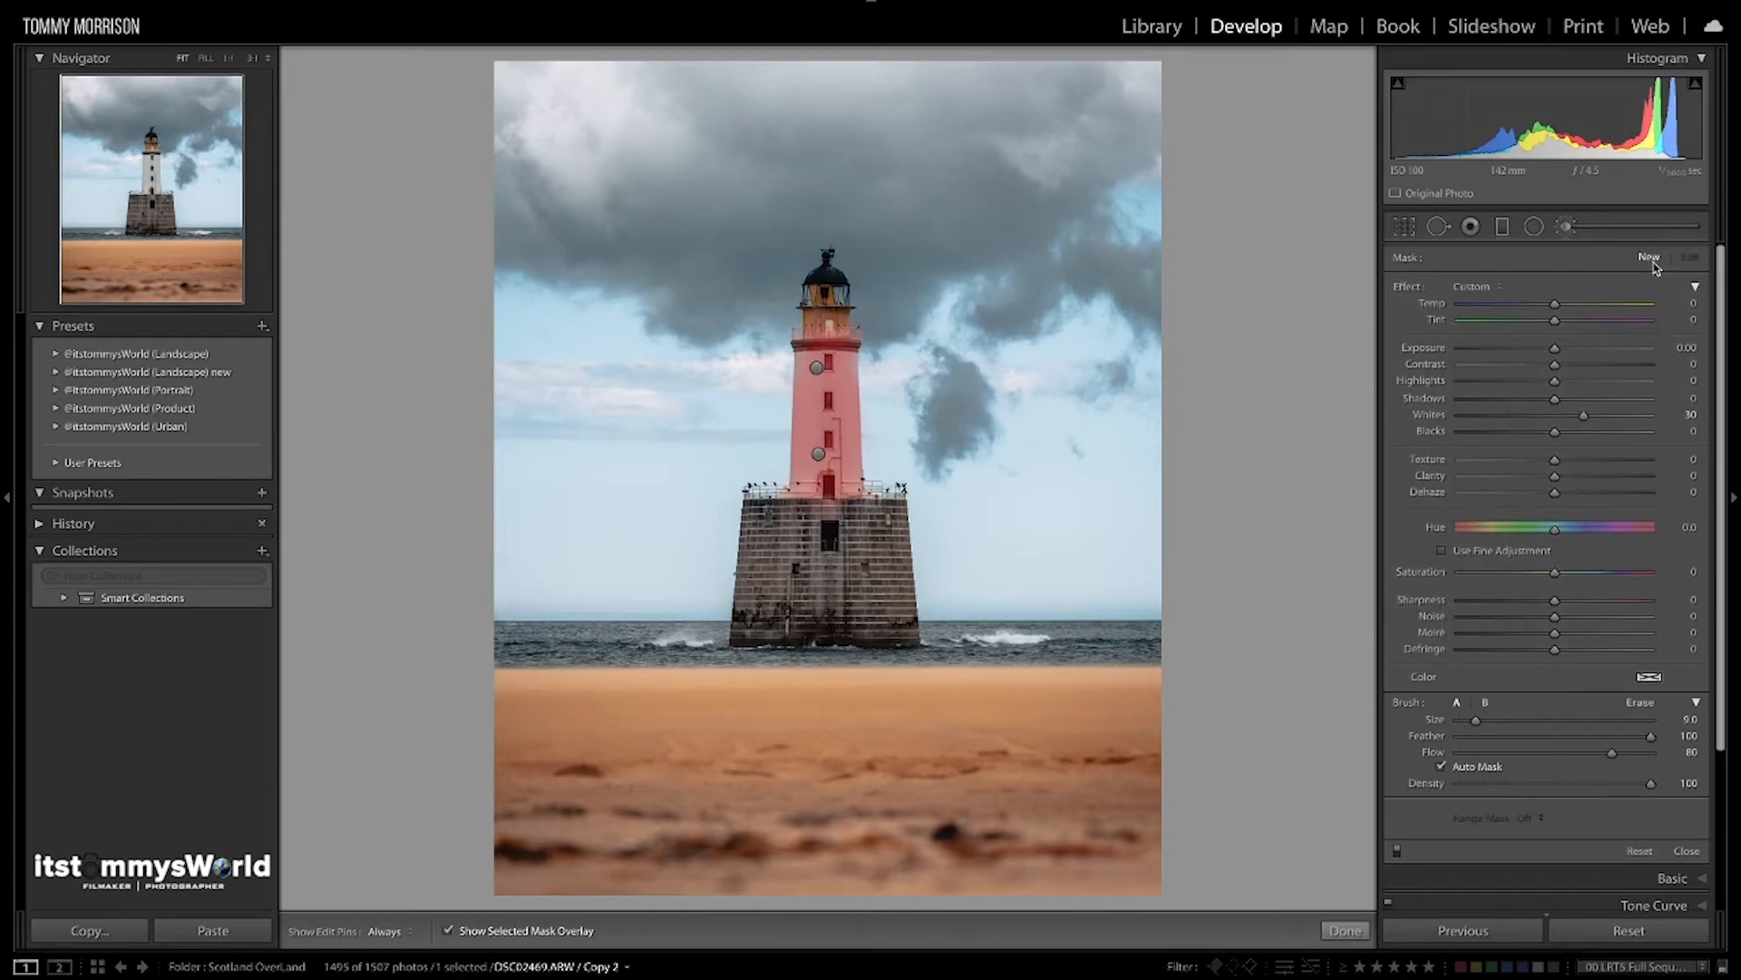
{"action": "double_click", "coordinate": [1584, 416]}
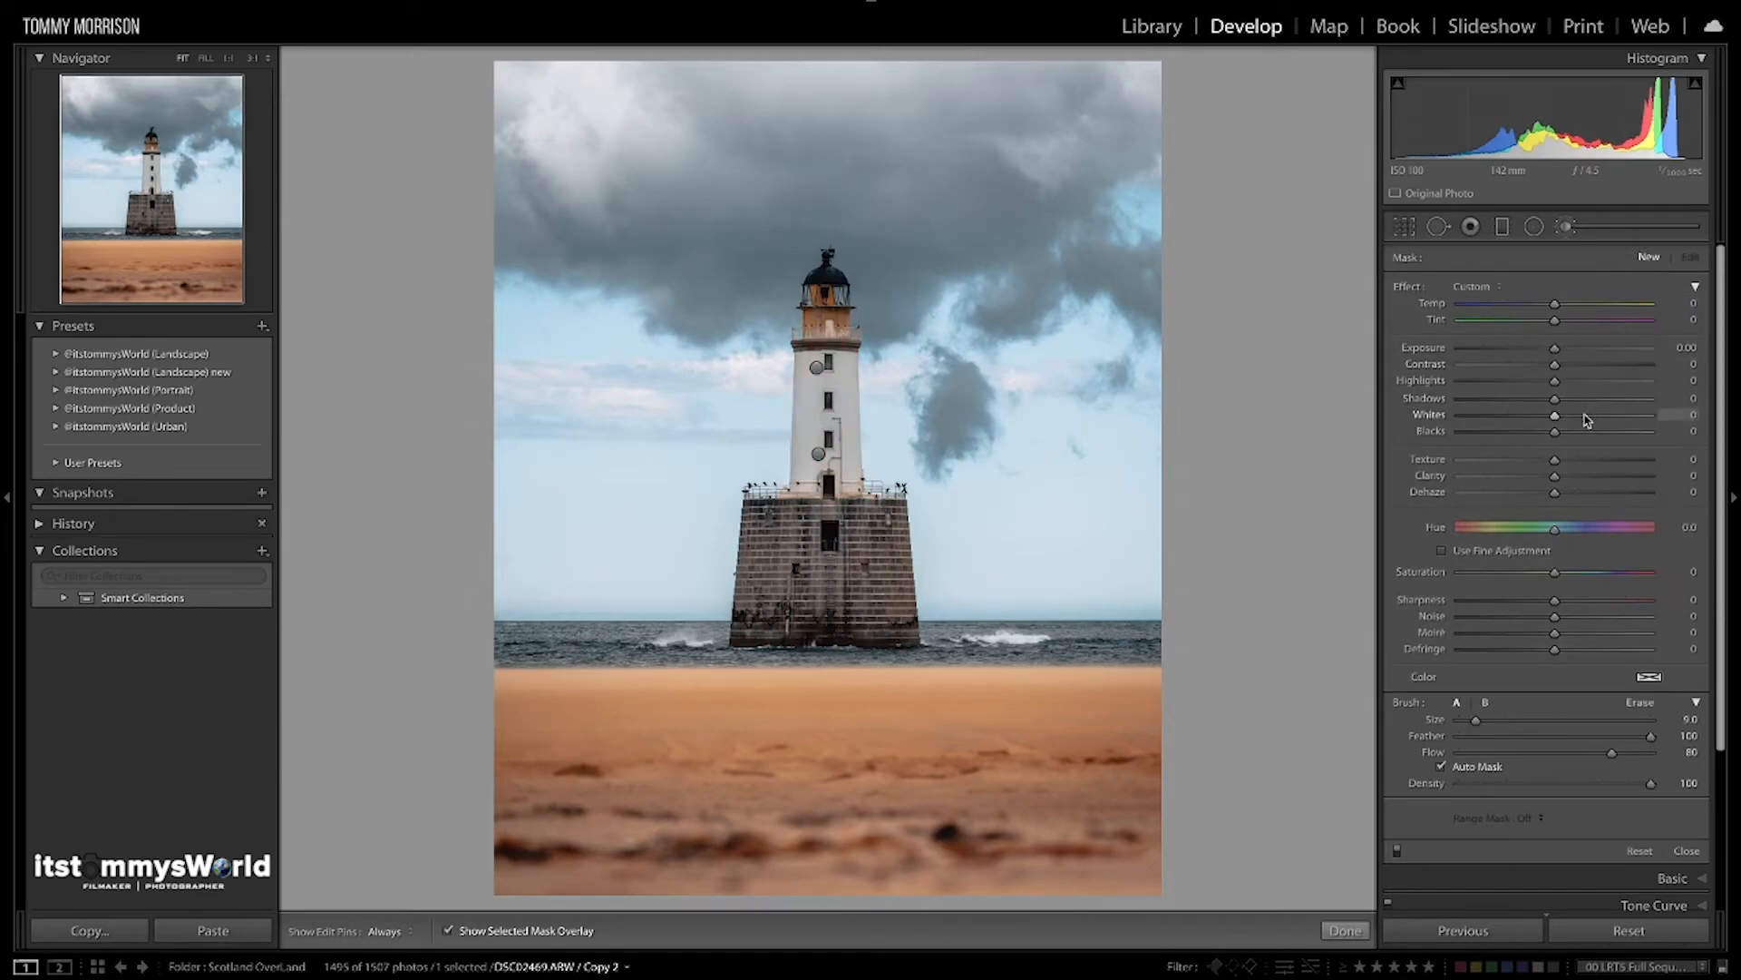
{"action": "left_click_drag", "start_coordinate": [1554, 572], "coordinate": [1594, 574]}
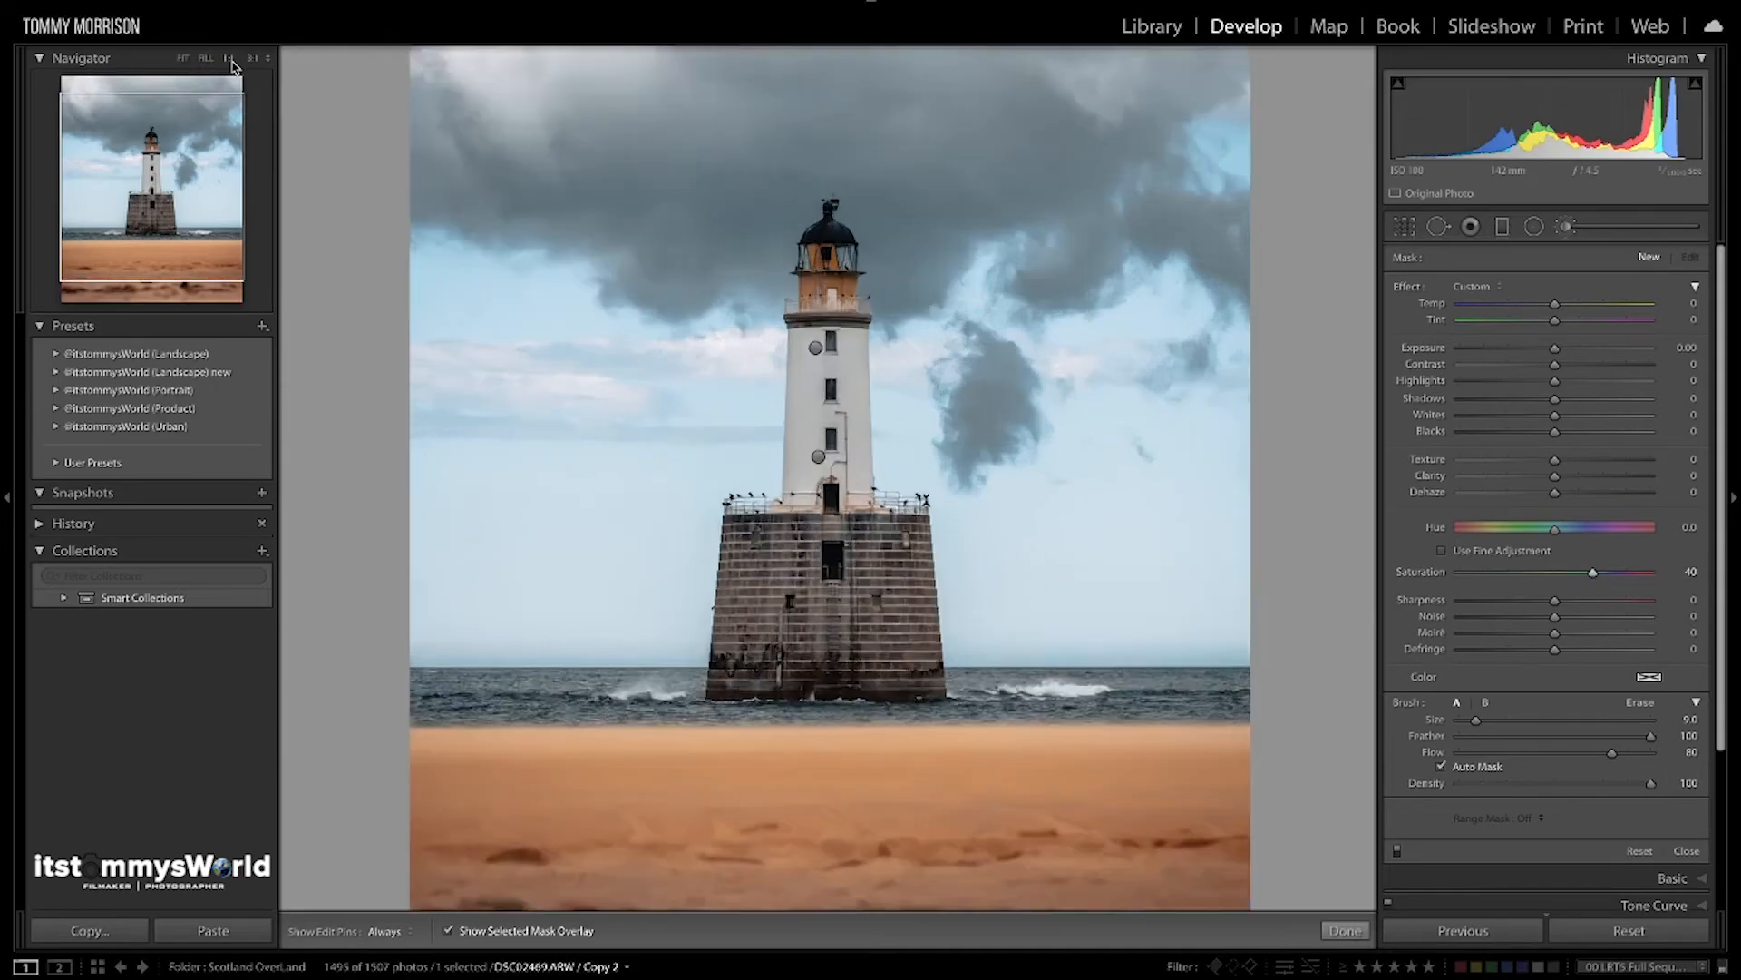
{"action": "left_click", "coordinate": [228, 57]}
{"action": "left_click_drag", "start_coordinate": [190, 174], "coordinate": [172, 166]}
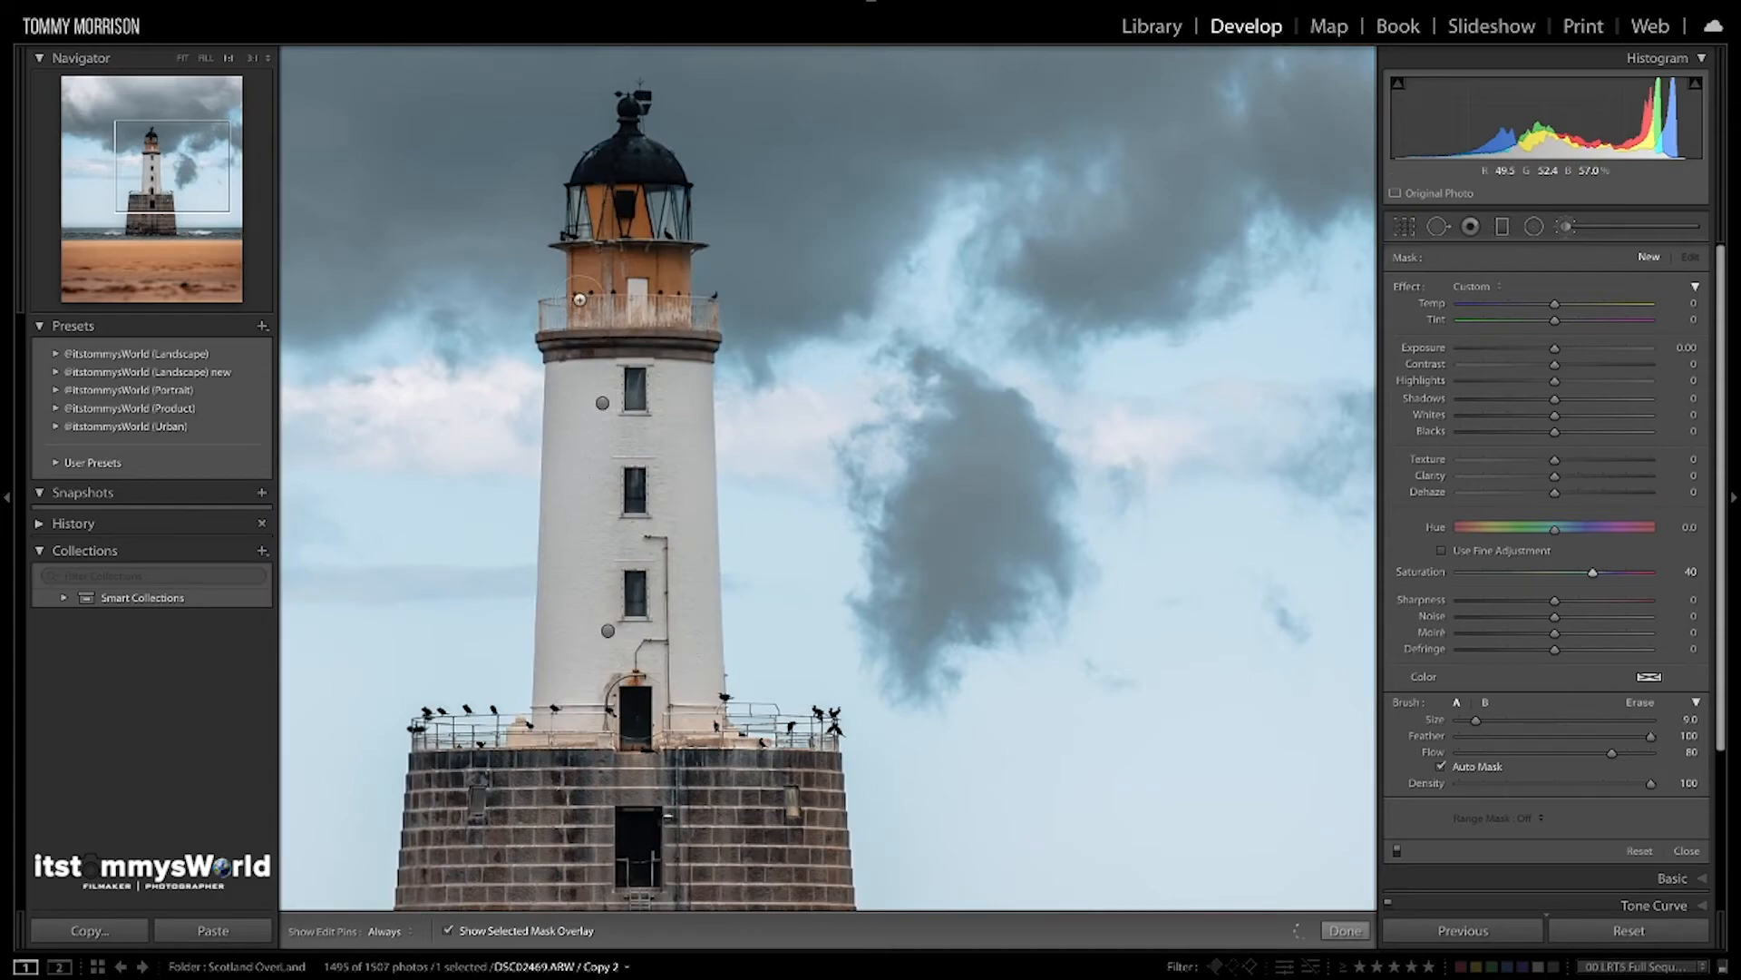
{"action": "mouse_move", "coordinate": [613, 253]}
{"action": "left_mouse_down"}
{"action": "mouse_move", "coordinate": [662, 261]}
{"action": "mouse_move", "coordinate": [675, 287]}
{"action": "mouse_move", "coordinate": [656, 269]}
{"action": "mouse_move", "coordinate": [585, 309]}
{"action": "mouse_move", "coordinate": [591, 273]}
{"action": "mouse_move", "coordinate": [640, 260]}
{"action": "mouse_move", "coordinate": [676, 309]}
{"action": "mouse_move", "coordinate": [613, 232]}
{"action": "mouse_move", "coordinate": [615, 200]}
{"action": "mouse_move", "coordinate": [676, 273]}
{"action": "mouse_move", "coordinate": [651, 268]}
{"action": "mouse_move", "coordinate": [609, 210]}
{"action": "left_mouse_up"}
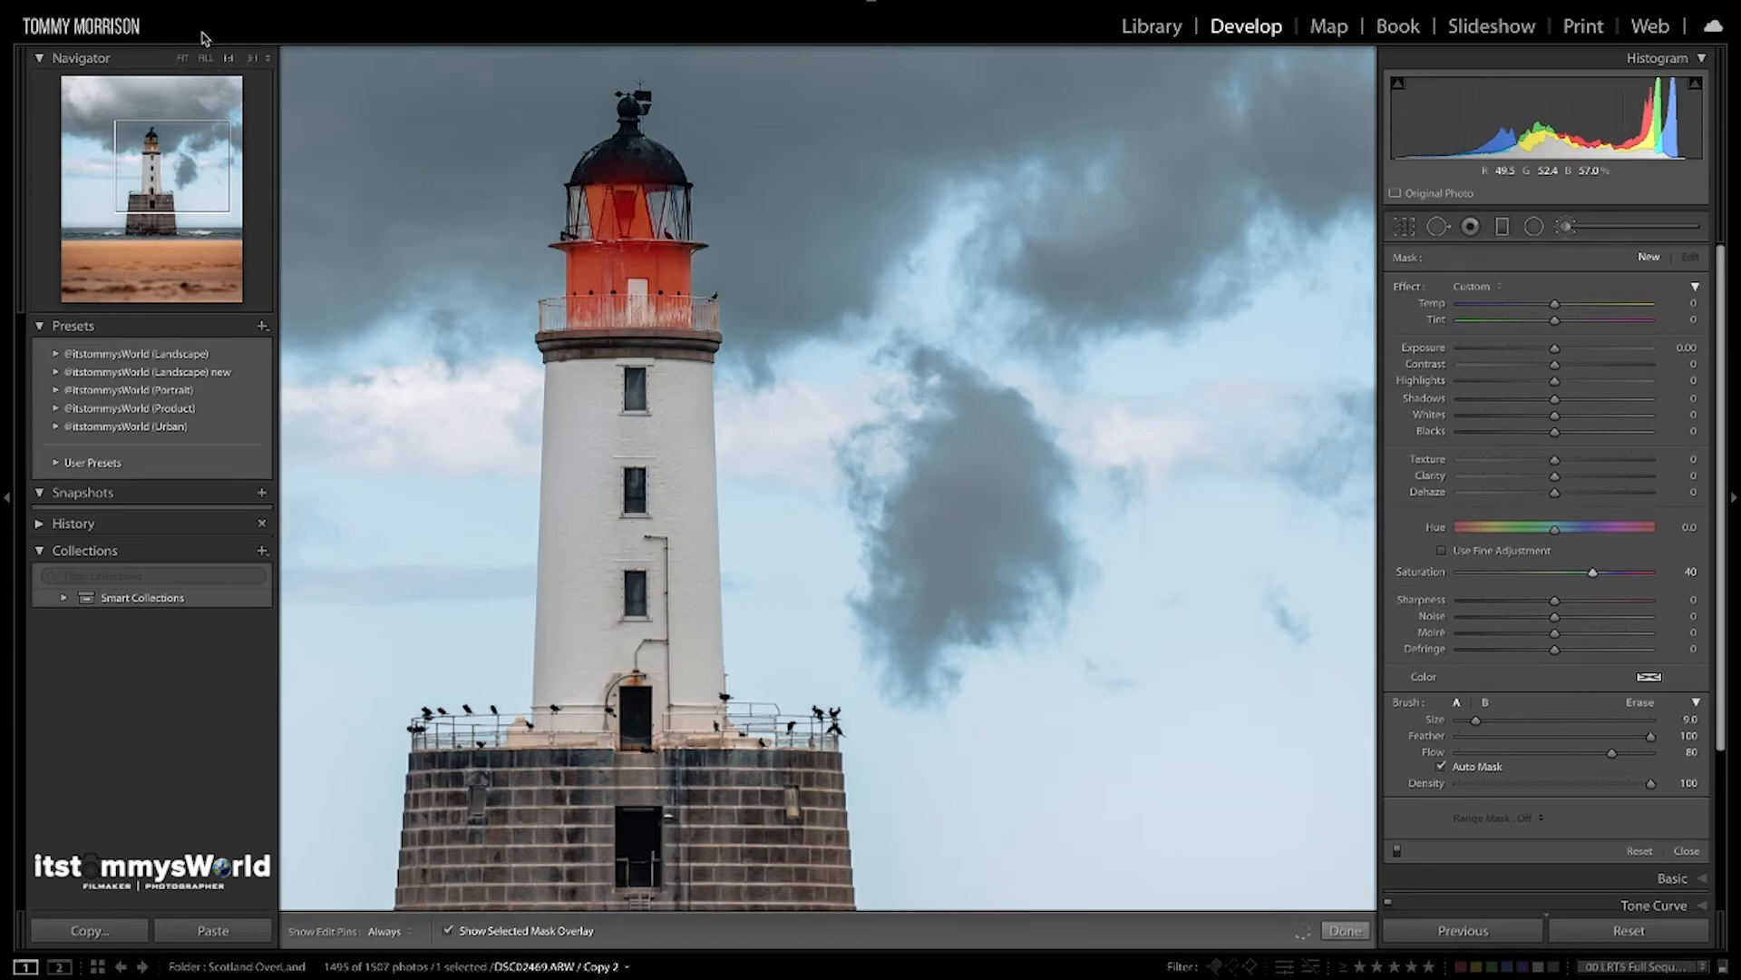
{"action": "left_click", "coordinate": [183, 58]}
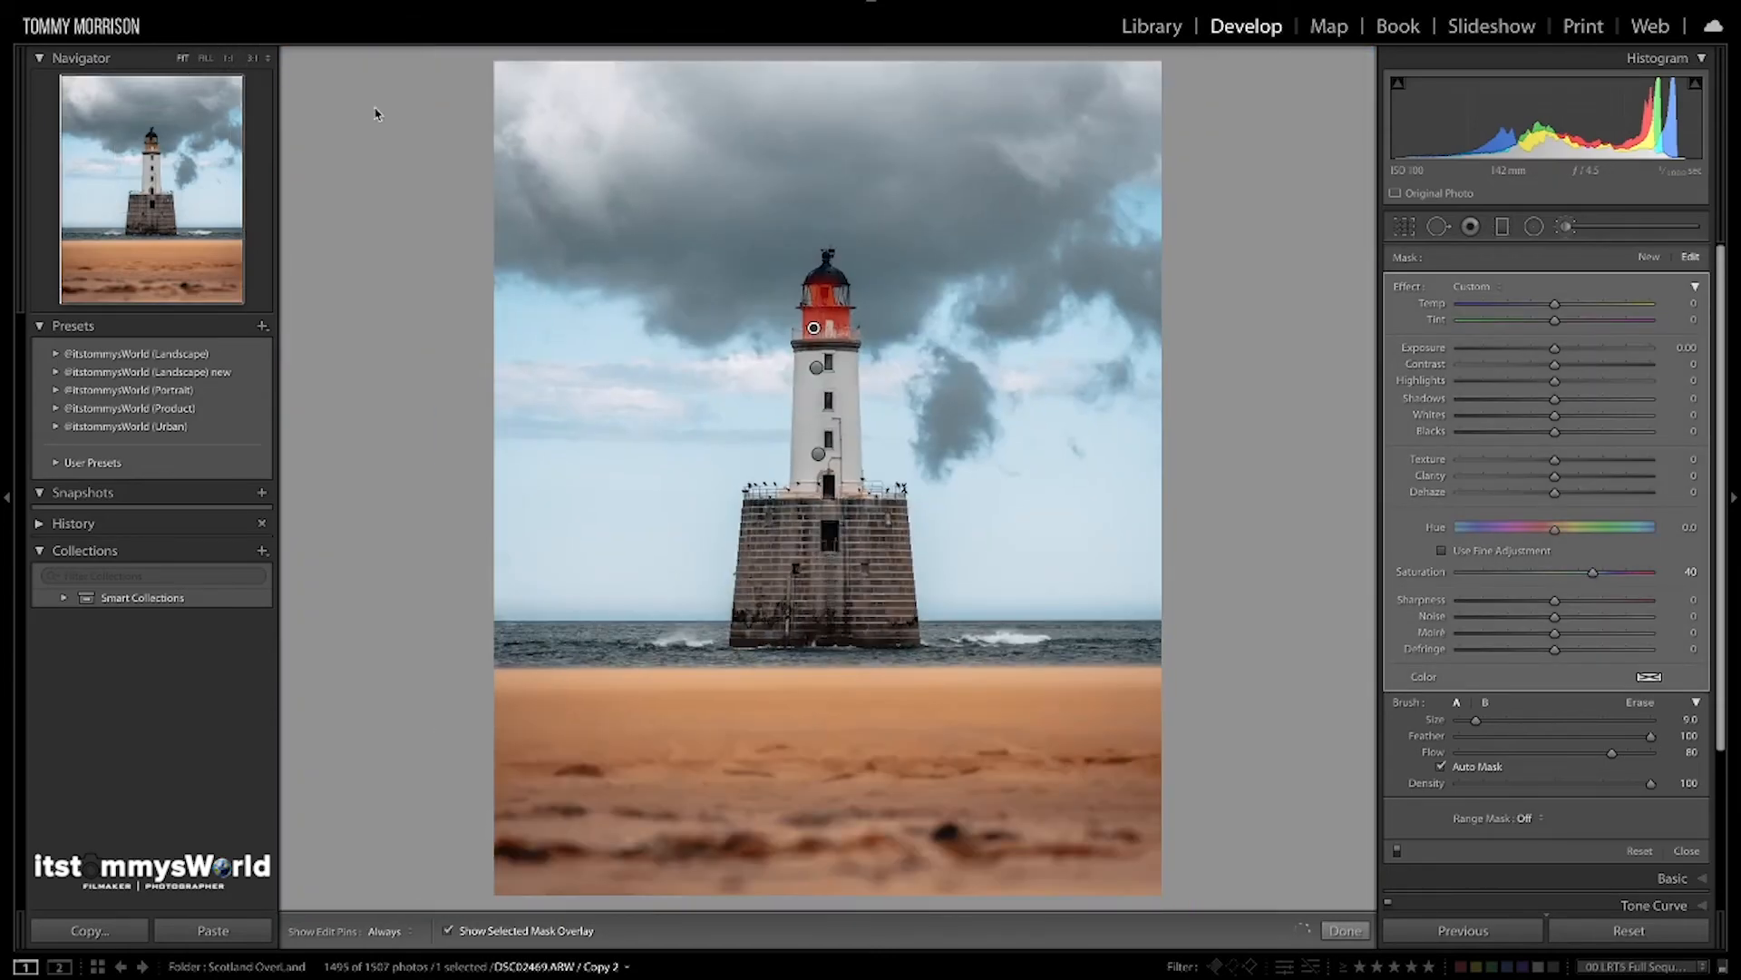
{"action": "key", "text": "o"}
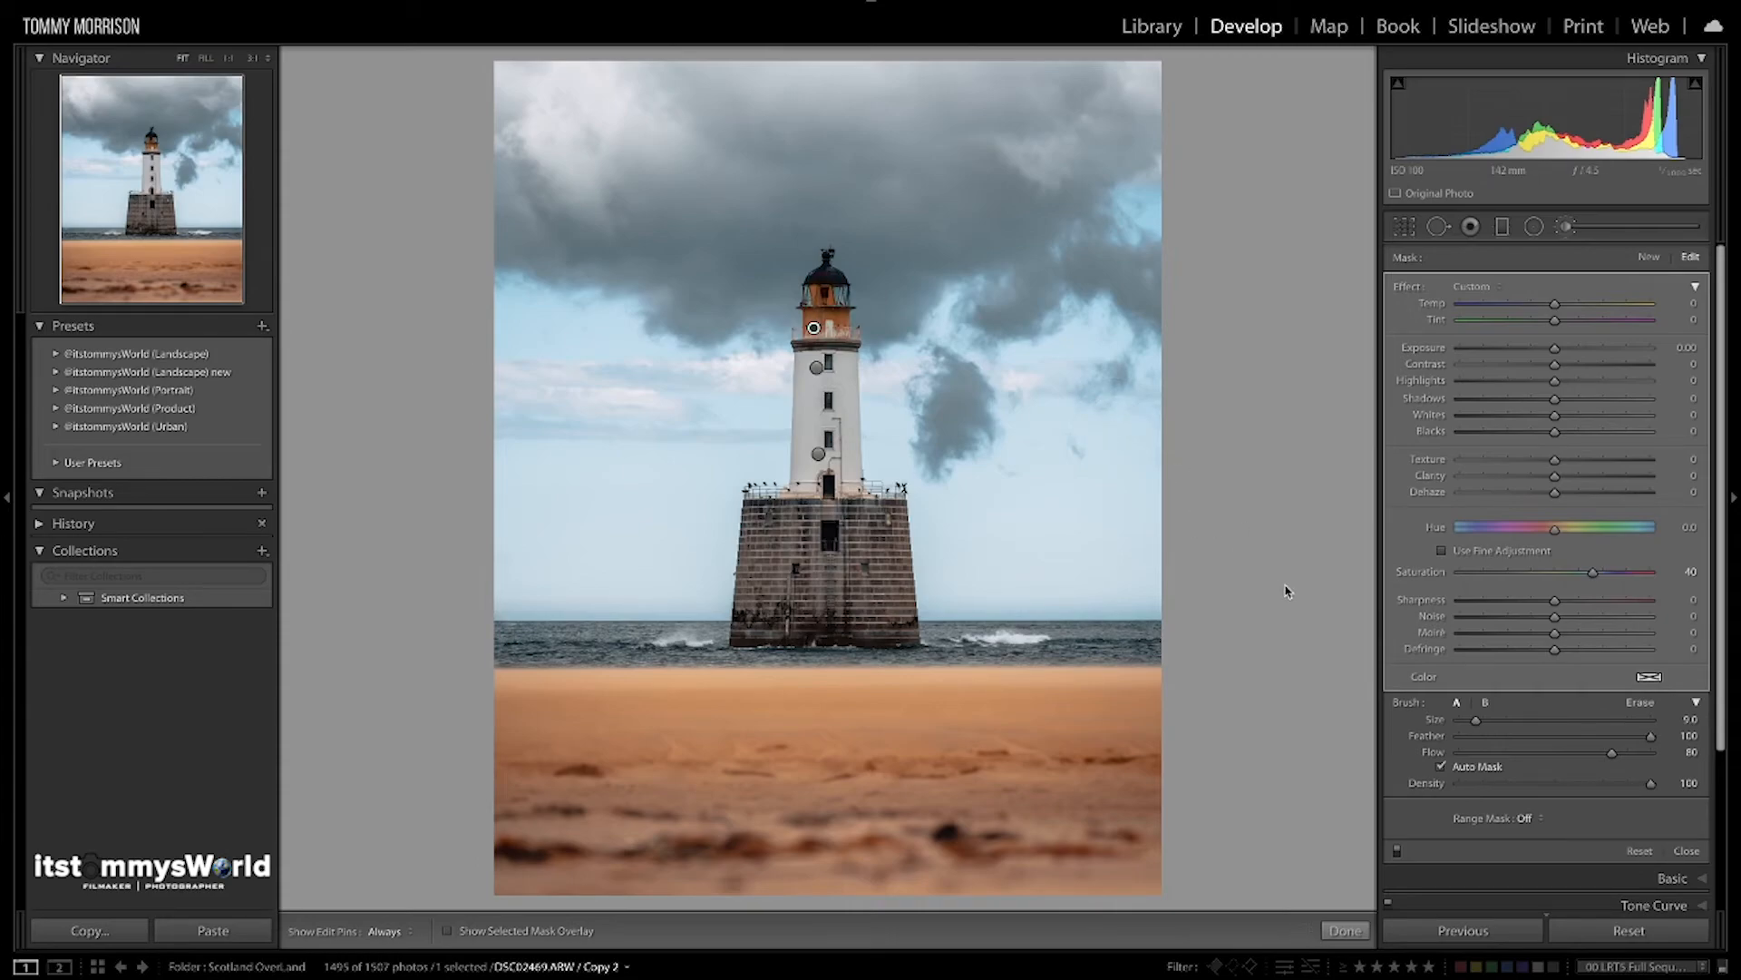
Darken the lantern dome and the base's dark doorway with a new size 3 brush using the itstommysWorld - Burn preset
{"action": "left_click", "coordinate": [1649, 258]}
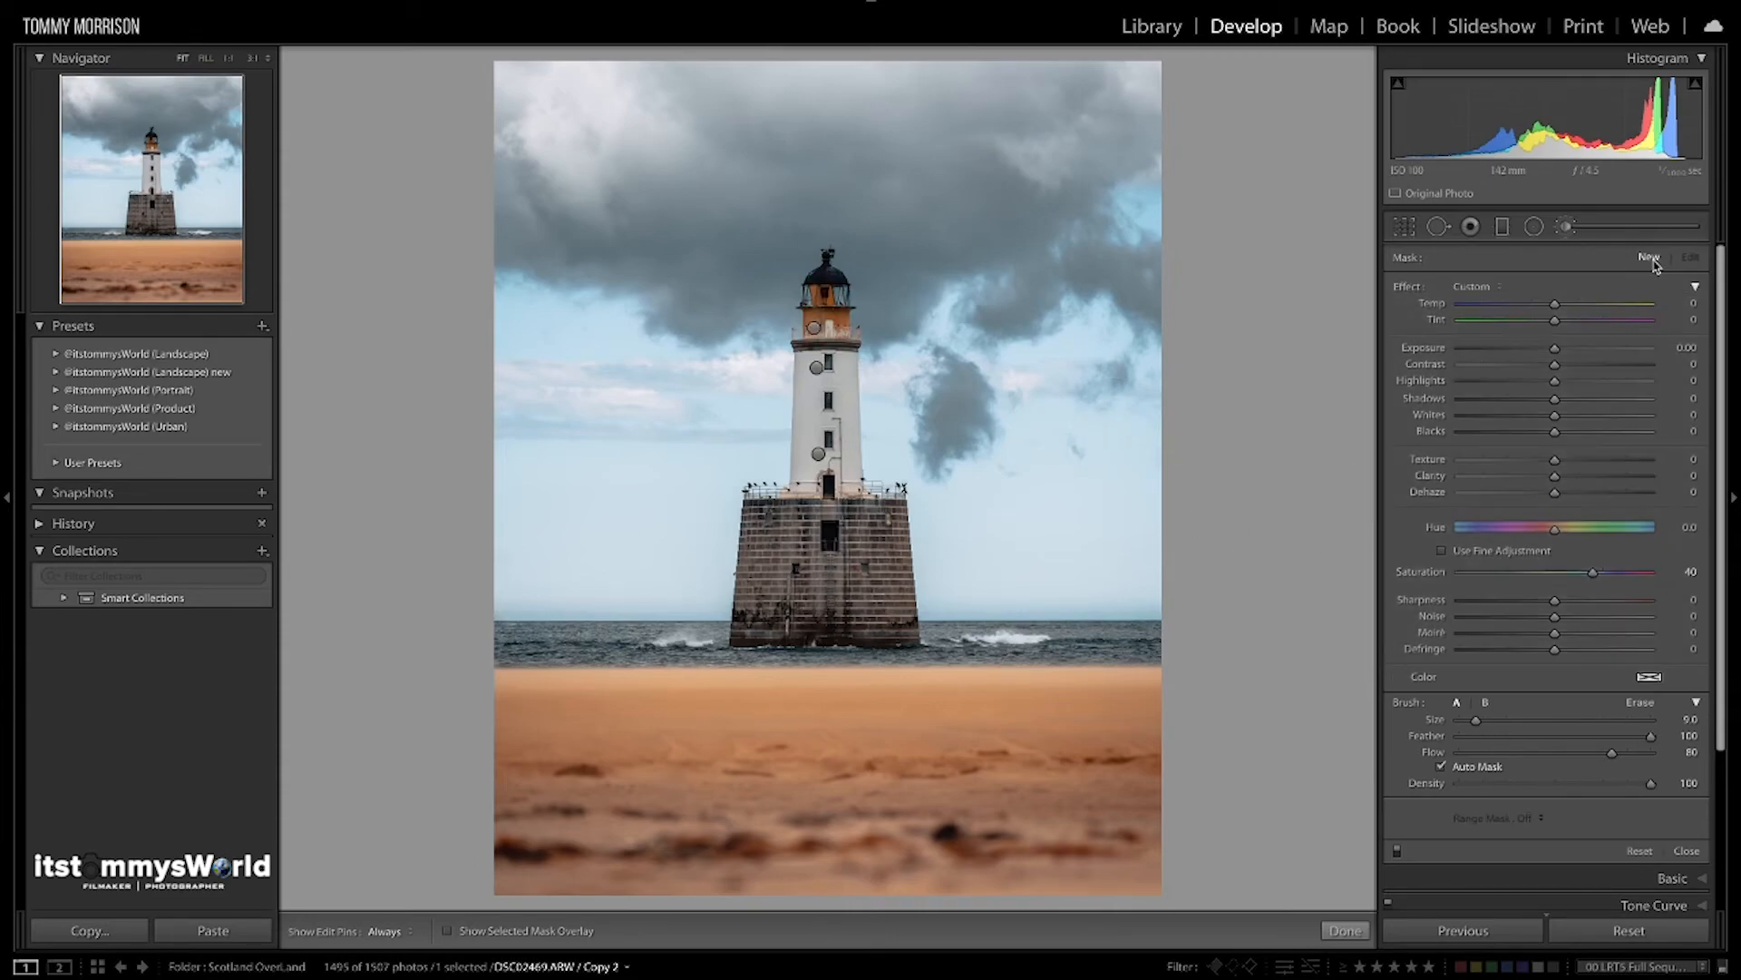
{"action": "left_click", "coordinate": [1476, 286]}
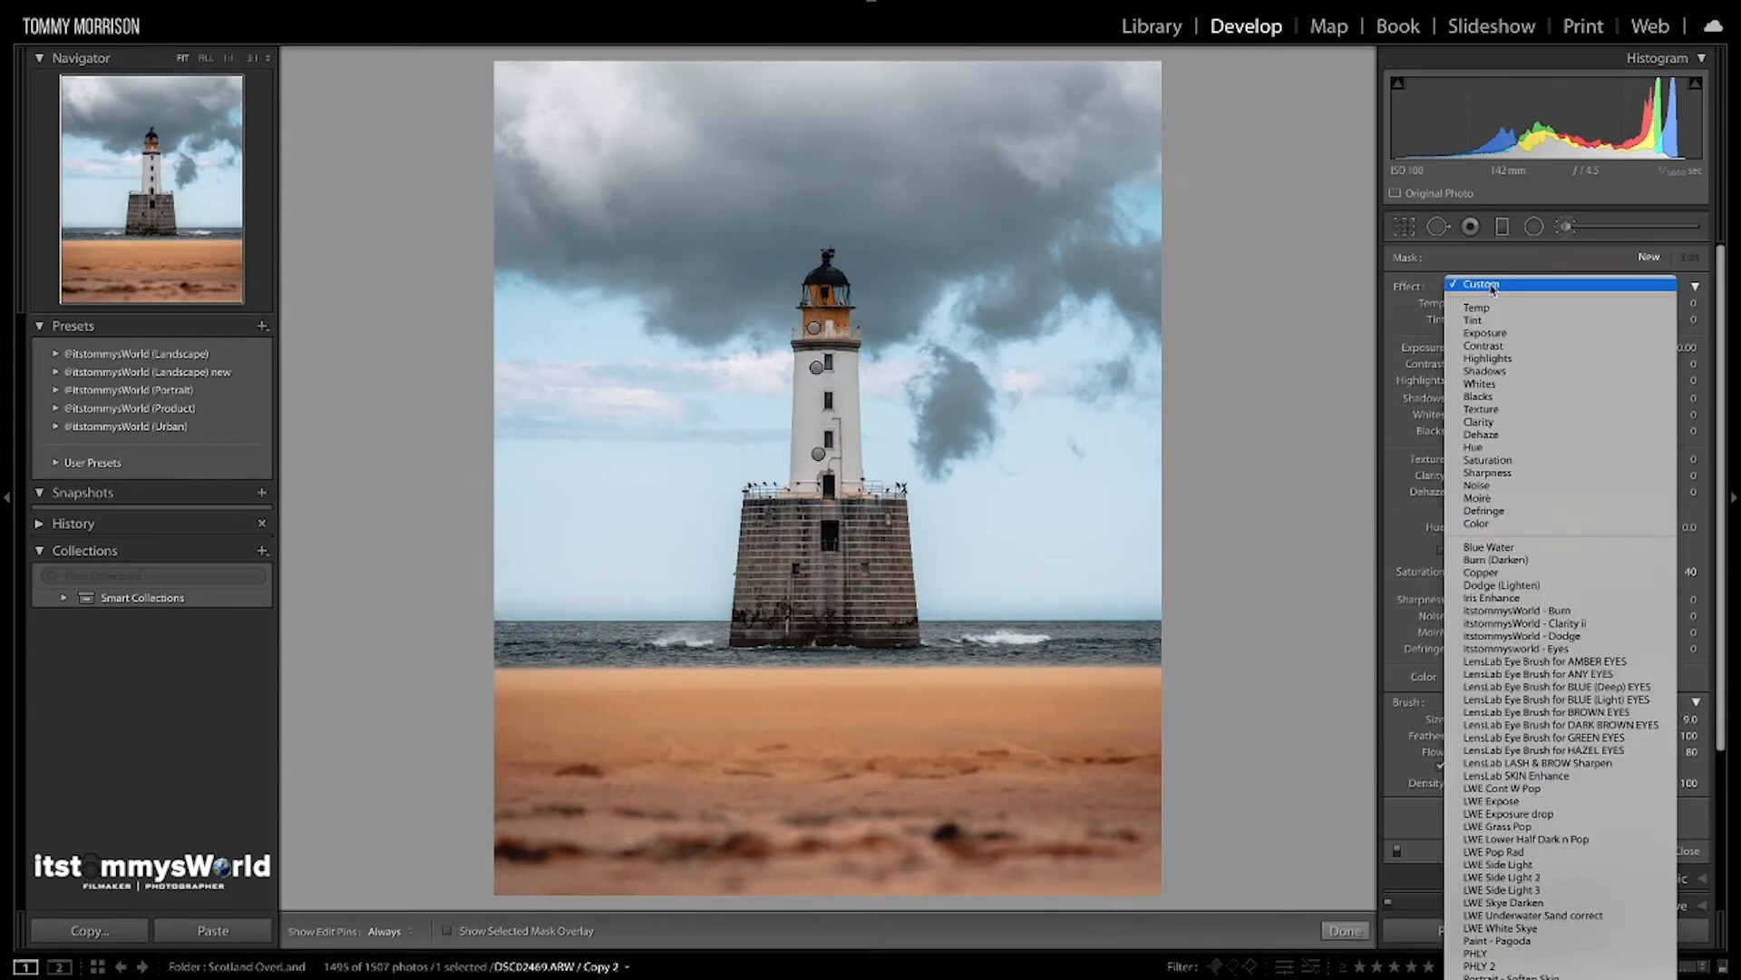
{"action": "left_click", "coordinate": [1573, 610]}
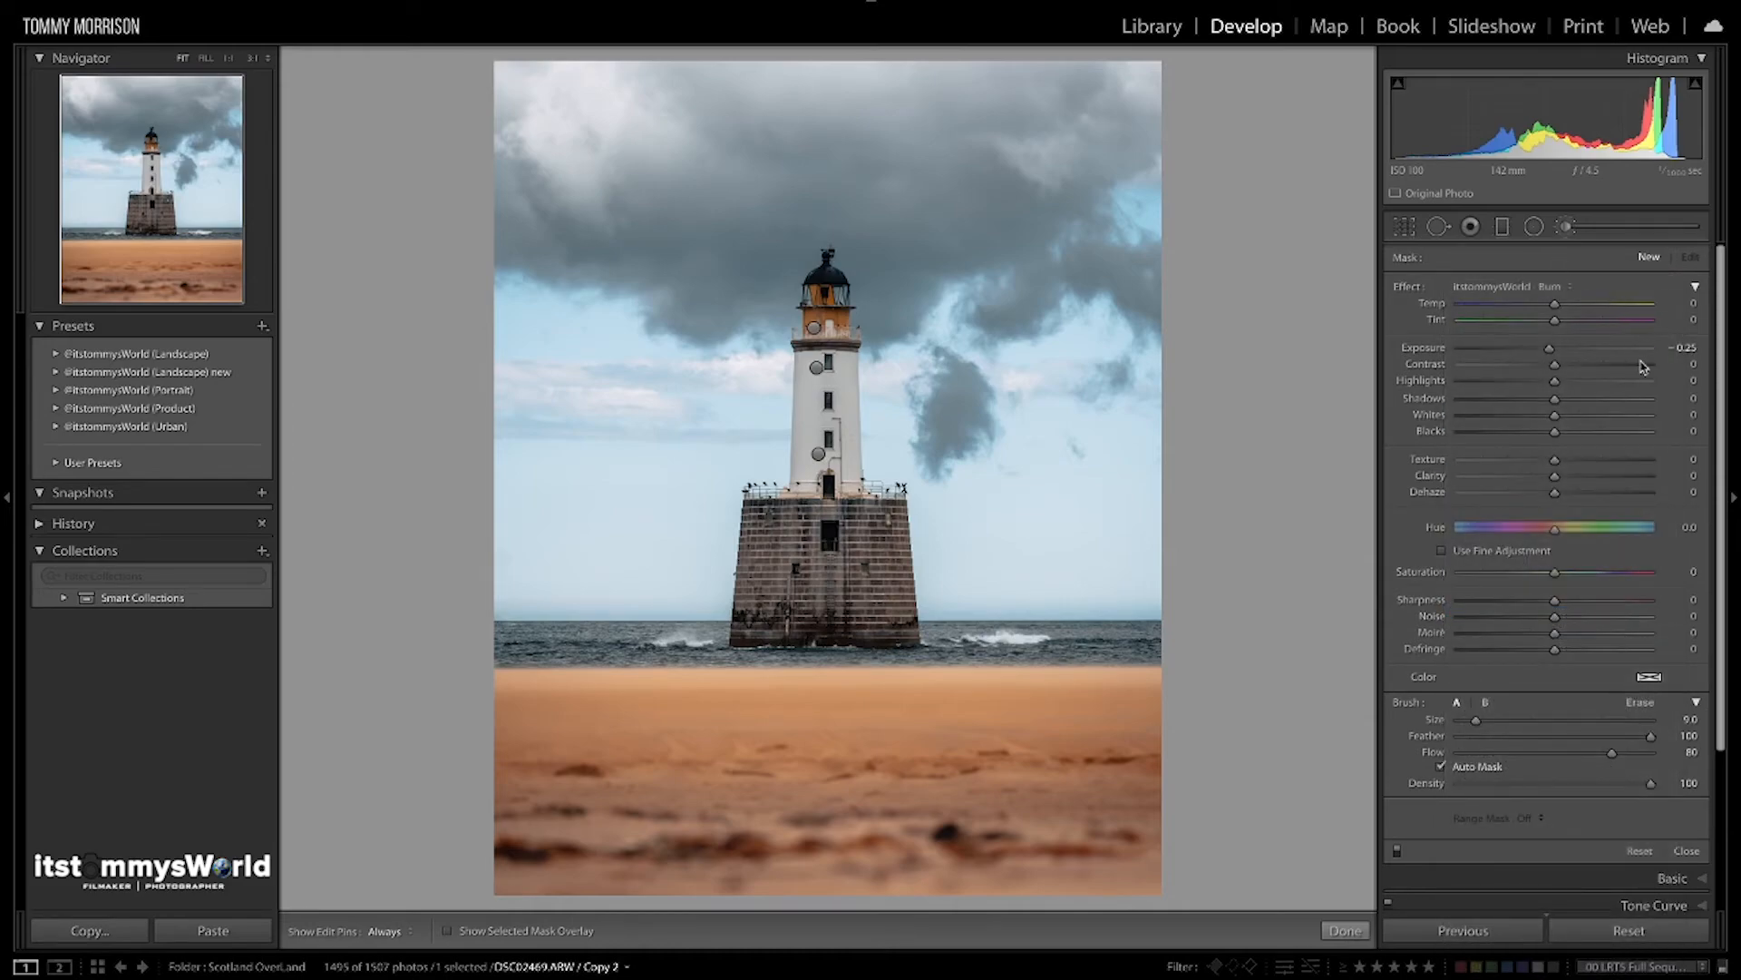
{"action": "key", "text": "bracketleft"}
{"action": "key", "text": "bracketleft"}
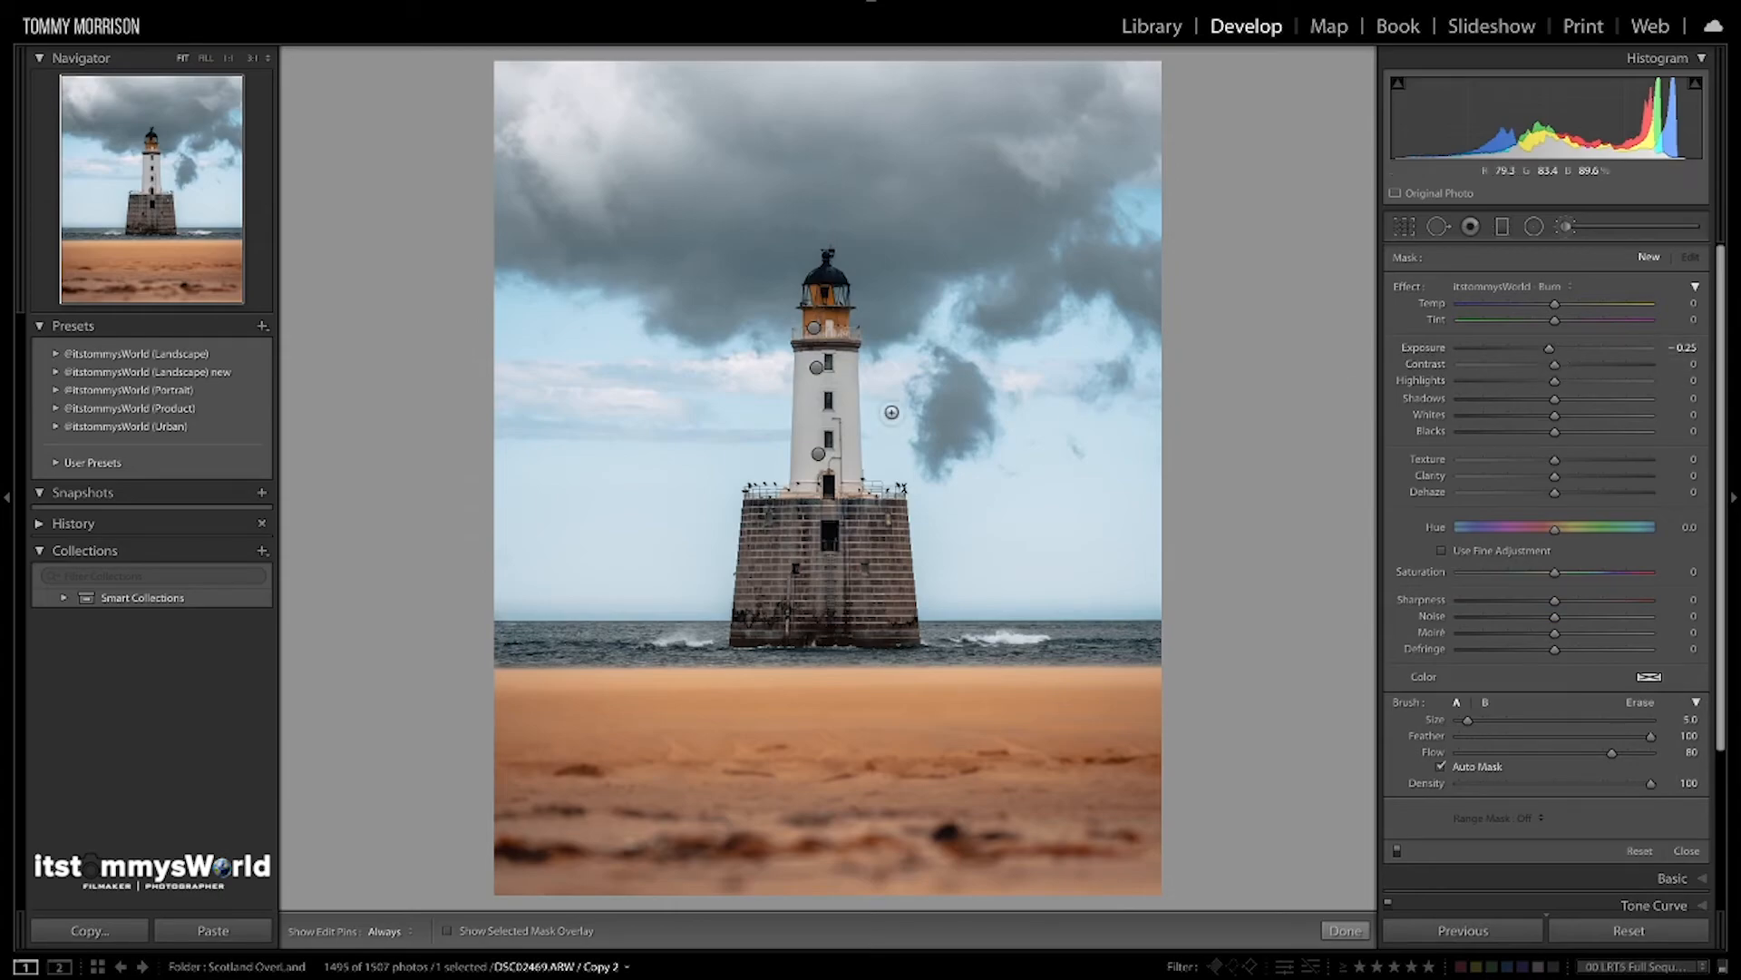
{"action": "left_click", "coordinate": [228, 58]}
{"action": "mouse_move", "coordinate": [597, 164]}
{"action": "left_mouse_down"}
{"action": "mouse_move", "coordinate": [629, 148]}
{"action": "mouse_move", "coordinate": [632, 111]}
{"action": "mouse_move", "coordinate": [638, 145]}
{"action": "mouse_move", "coordinate": [678, 173]}
{"action": "mouse_move", "coordinate": [634, 168]}
{"action": "left_mouse_up"}
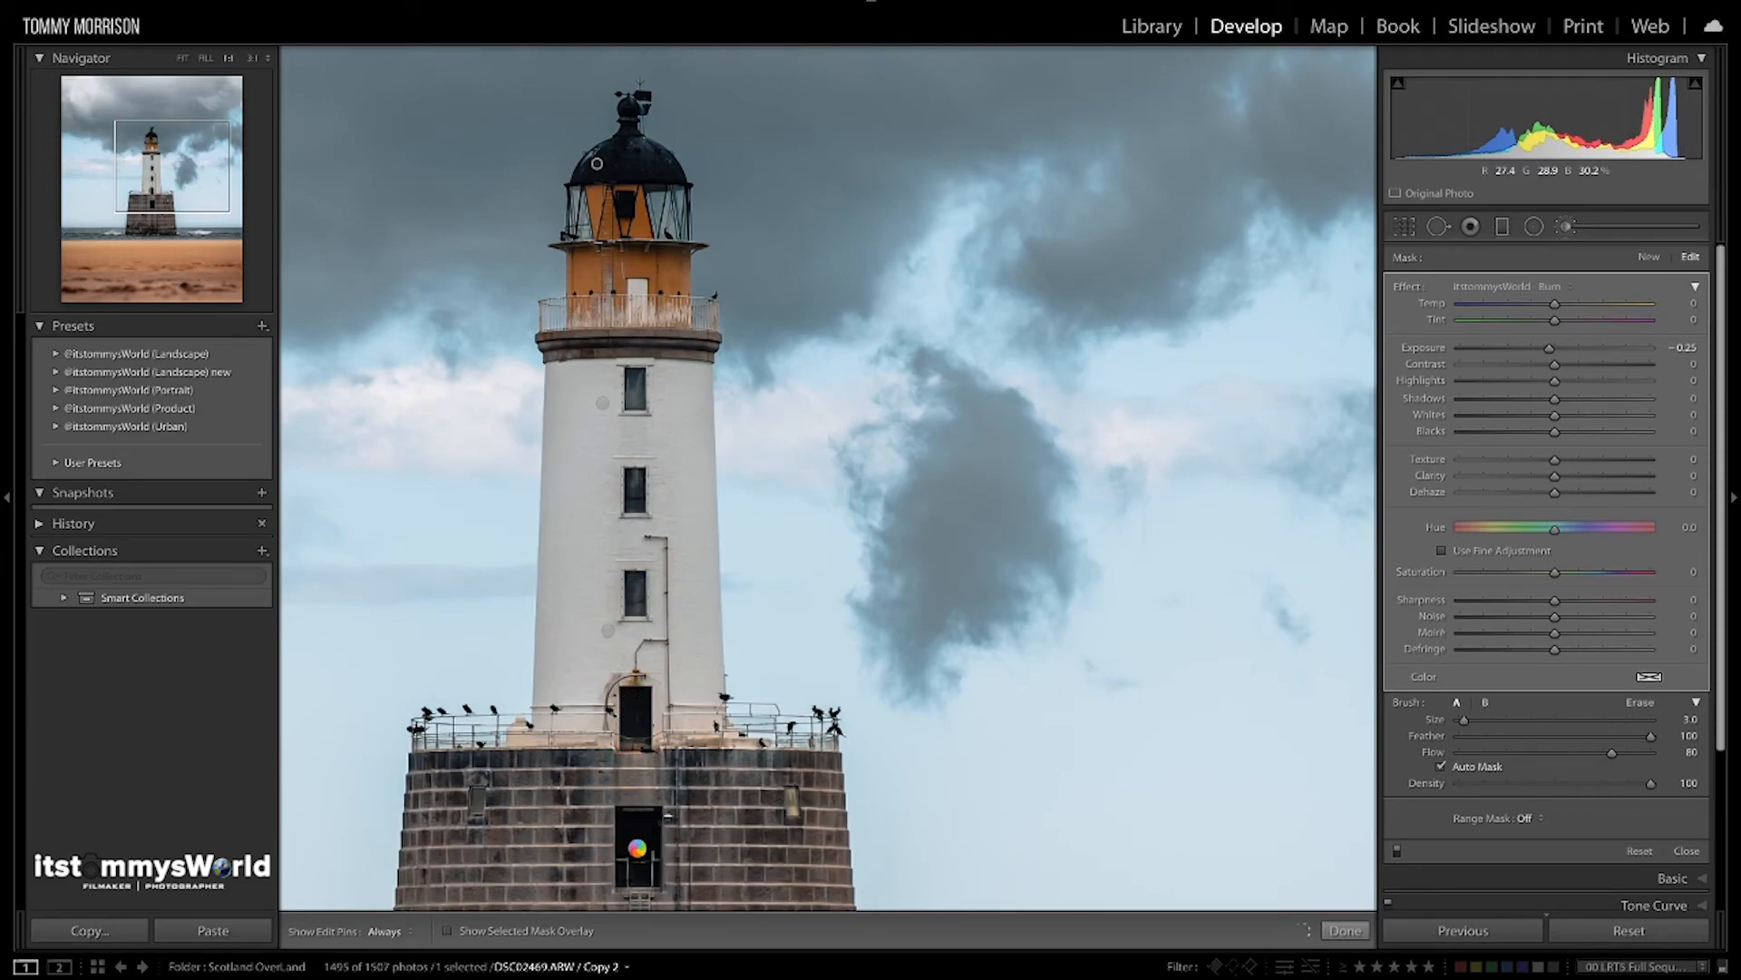
{"action": "mouse_move", "coordinate": [644, 819]}
{"action": "left_mouse_down"}
{"action": "mouse_move", "coordinate": [639, 871]}
{"action": "mouse_move", "coordinate": [631, 813]}
{"action": "mouse_move", "coordinate": [660, 861]}
{"action": "mouse_move", "coordinate": [618, 850]}
{"action": "left_mouse_up"}
Draw a tall radial filter centred on the lighthouse that affects the area outside the ellipse
{"action": "key", "text": "z"}
{"action": "key", "text": "shift+m"}
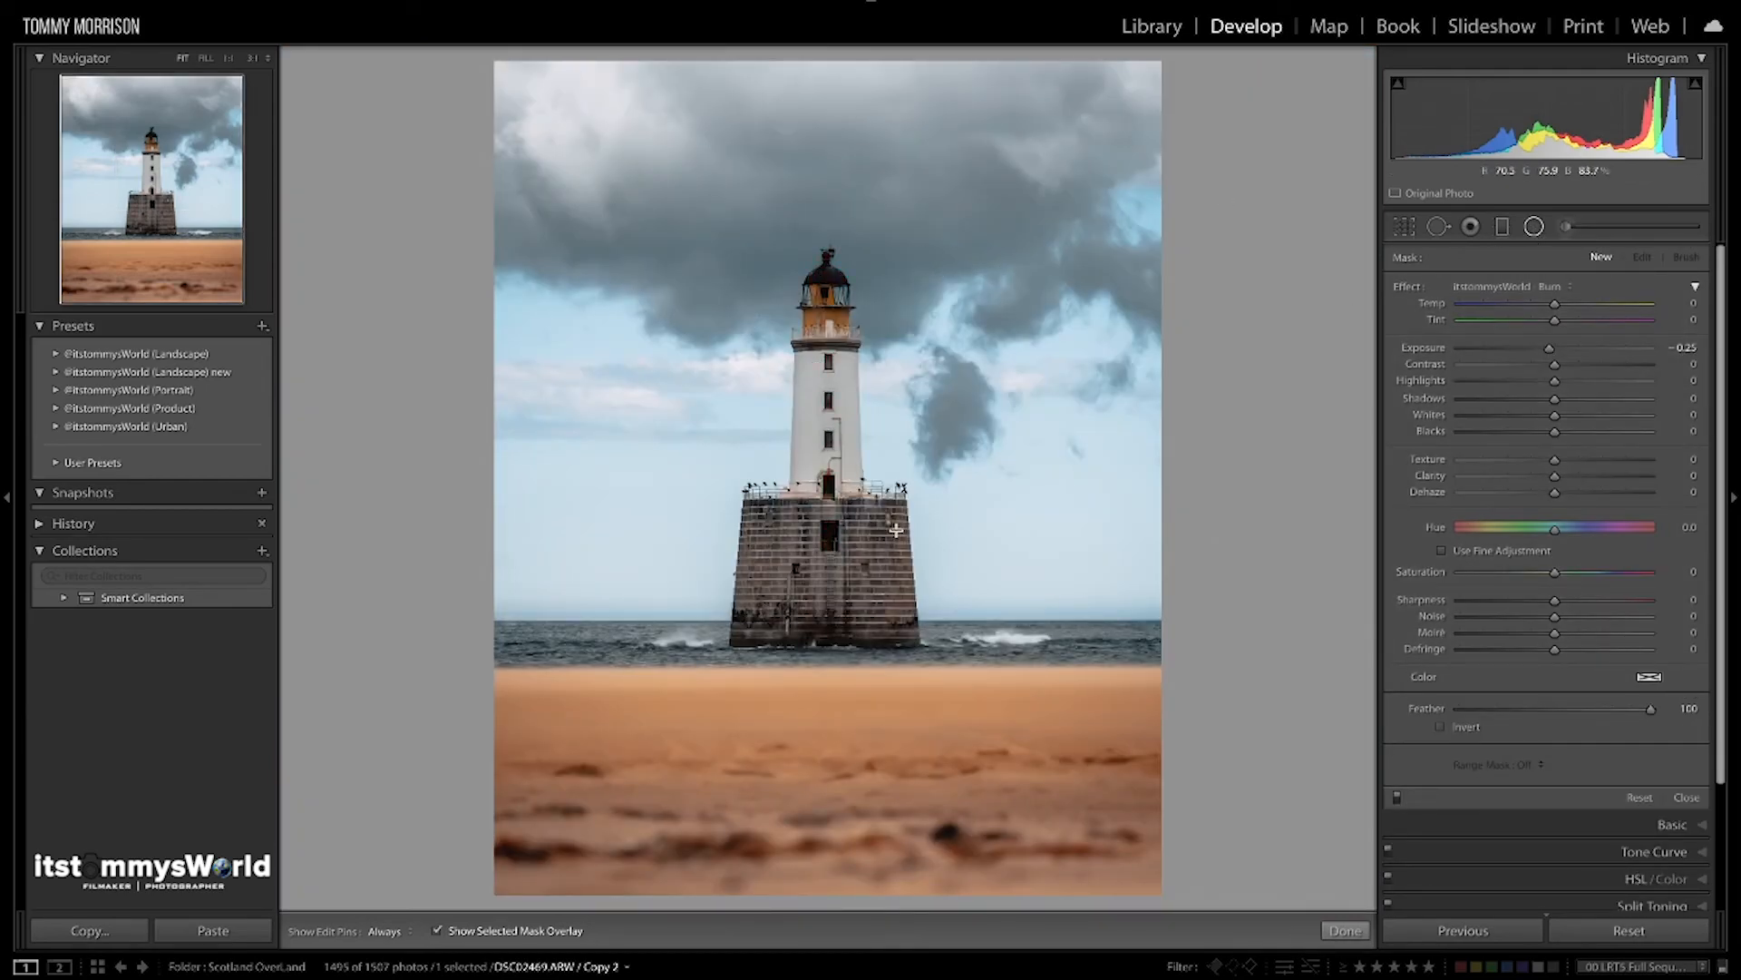
{"action": "left_click_drag", "start_coordinate": [951, 594], "coordinate": [1009, 679]}
{"action": "left_click_drag", "start_coordinate": [736, 335], "coordinate": [827, 459]}
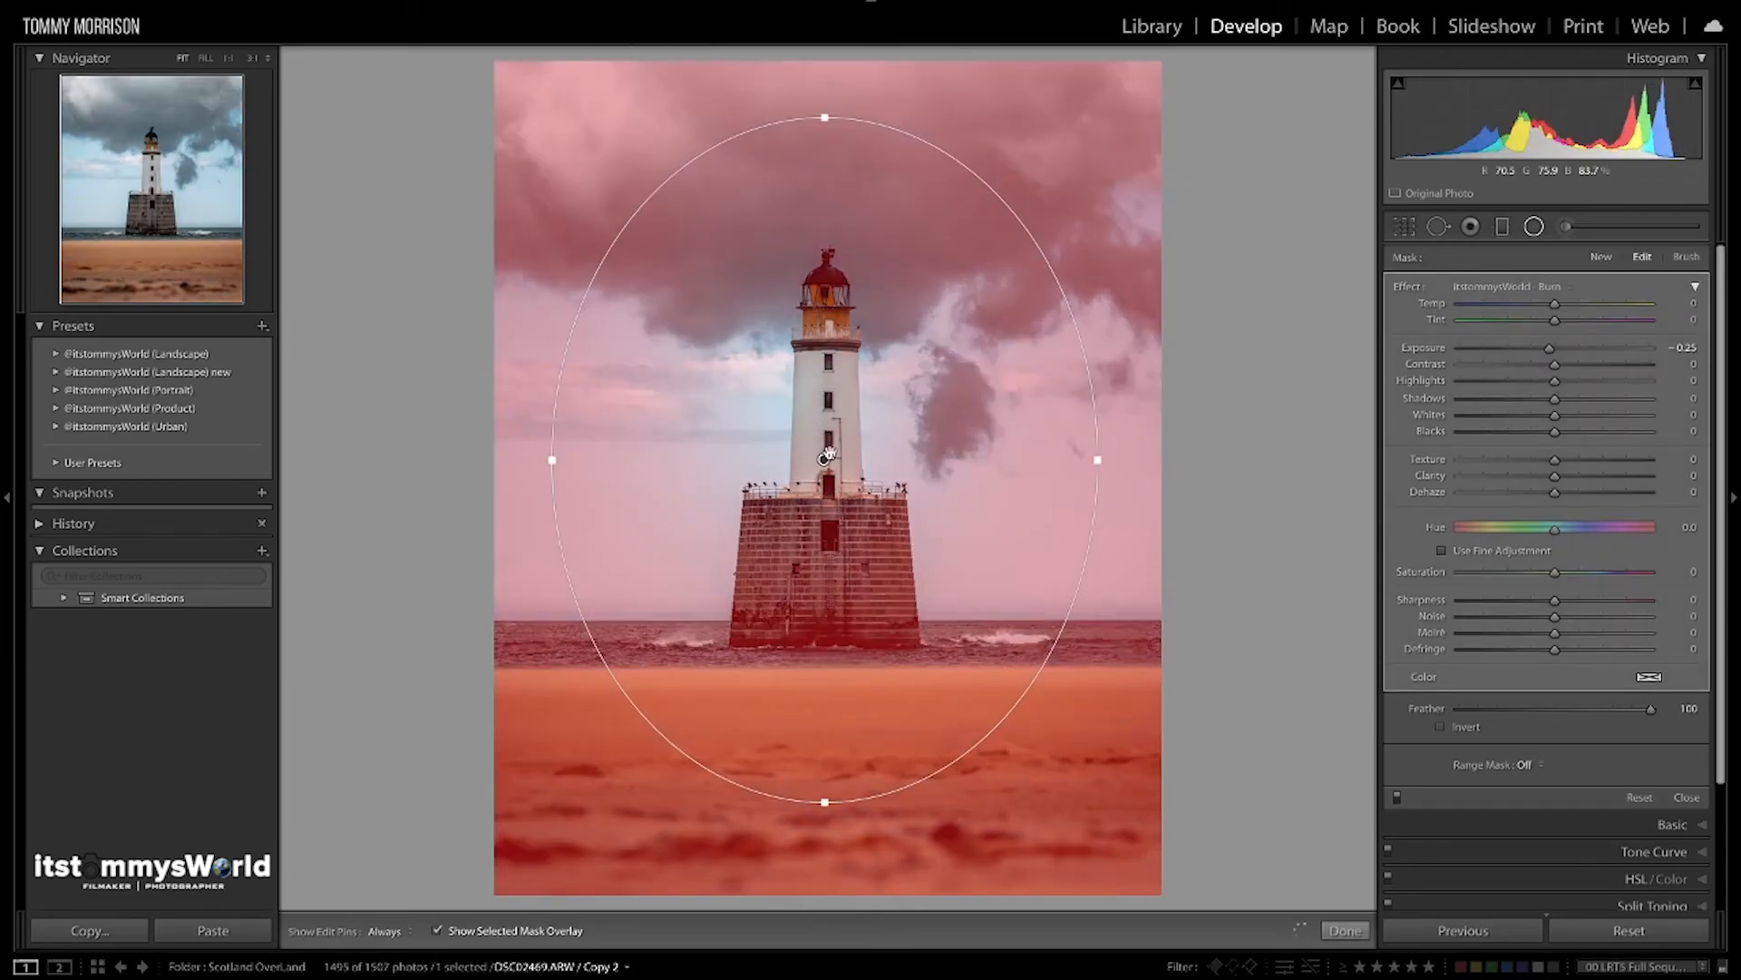
Reset the radial filter's effect, then set its Clarity to -51 and Feather to 50
{"action": "double_click", "coordinate": [1410, 286]}
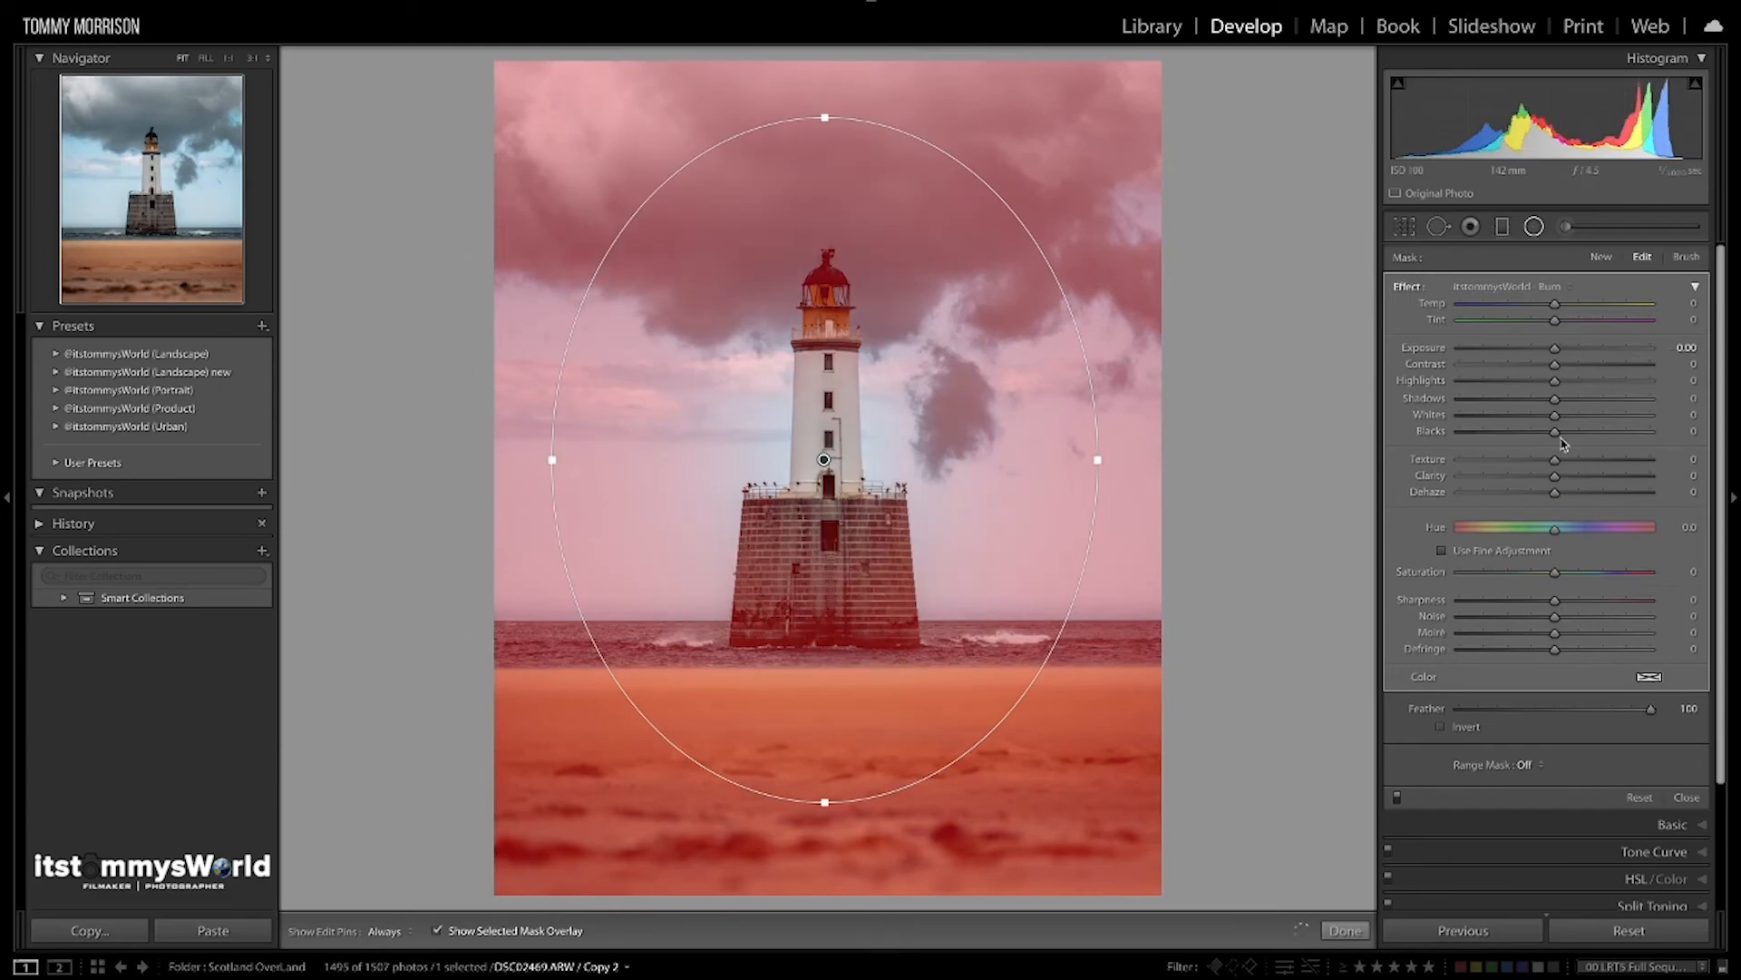
{"action": "left_click", "coordinate": [1523, 478]}
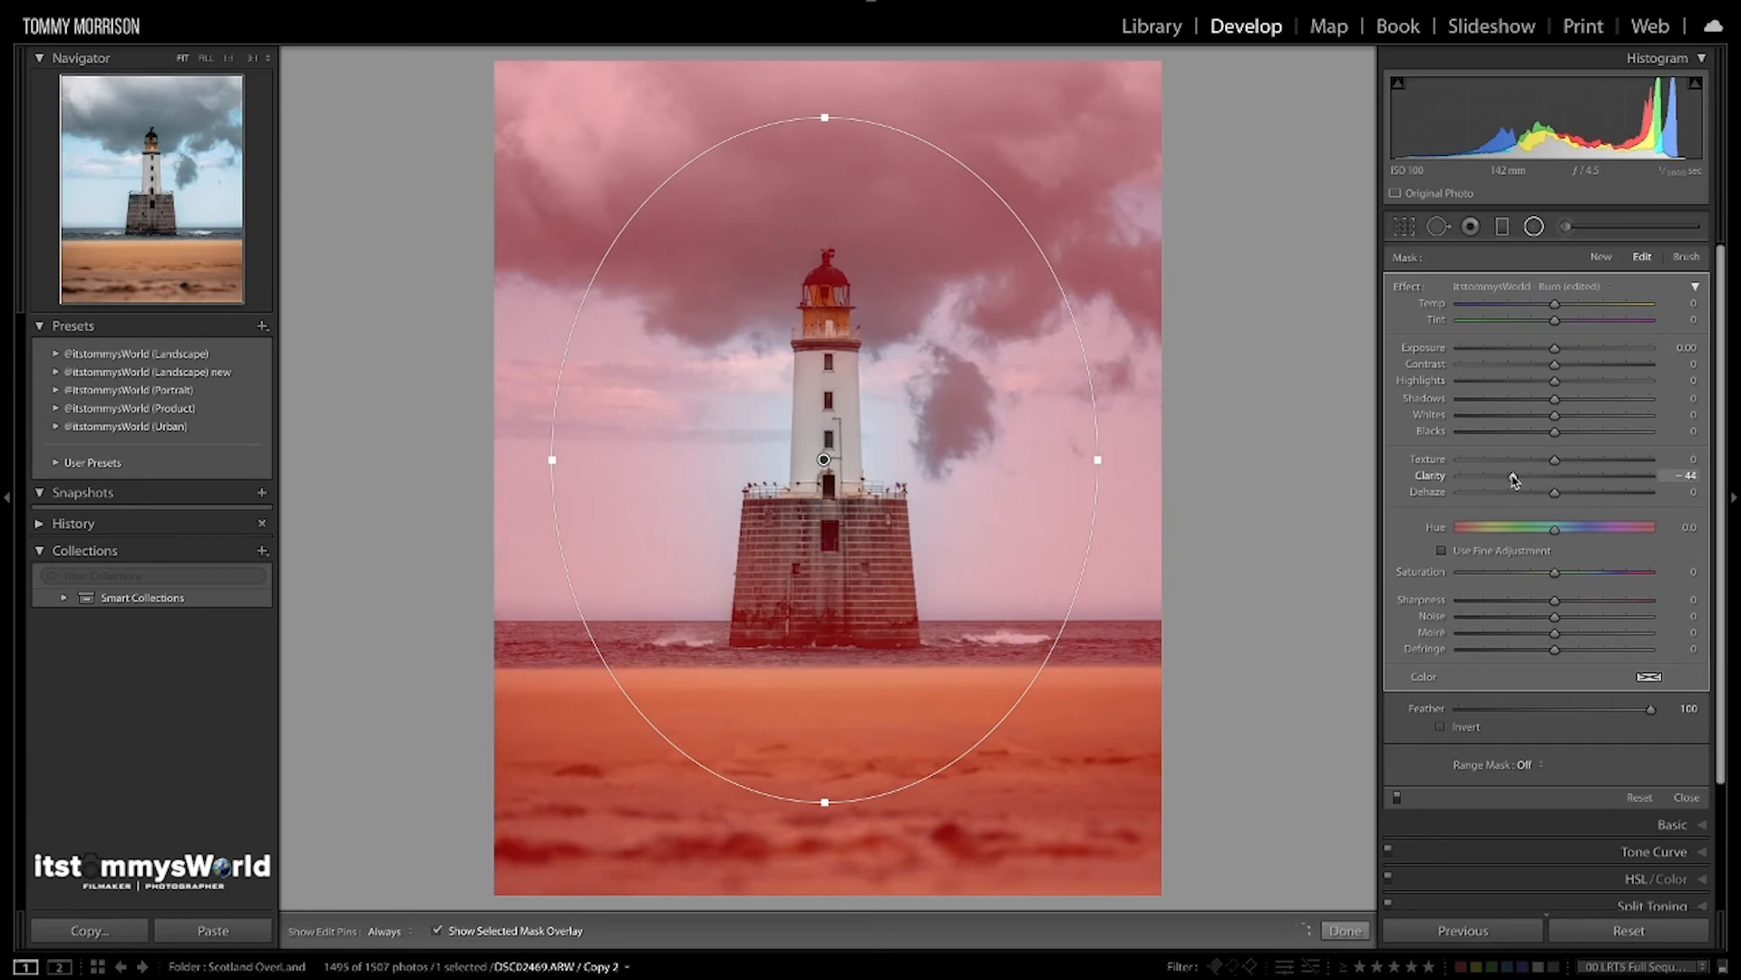
{"action": "left_click_drag", "start_coordinate": [1511, 482], "coordinate": [1508, 482]}
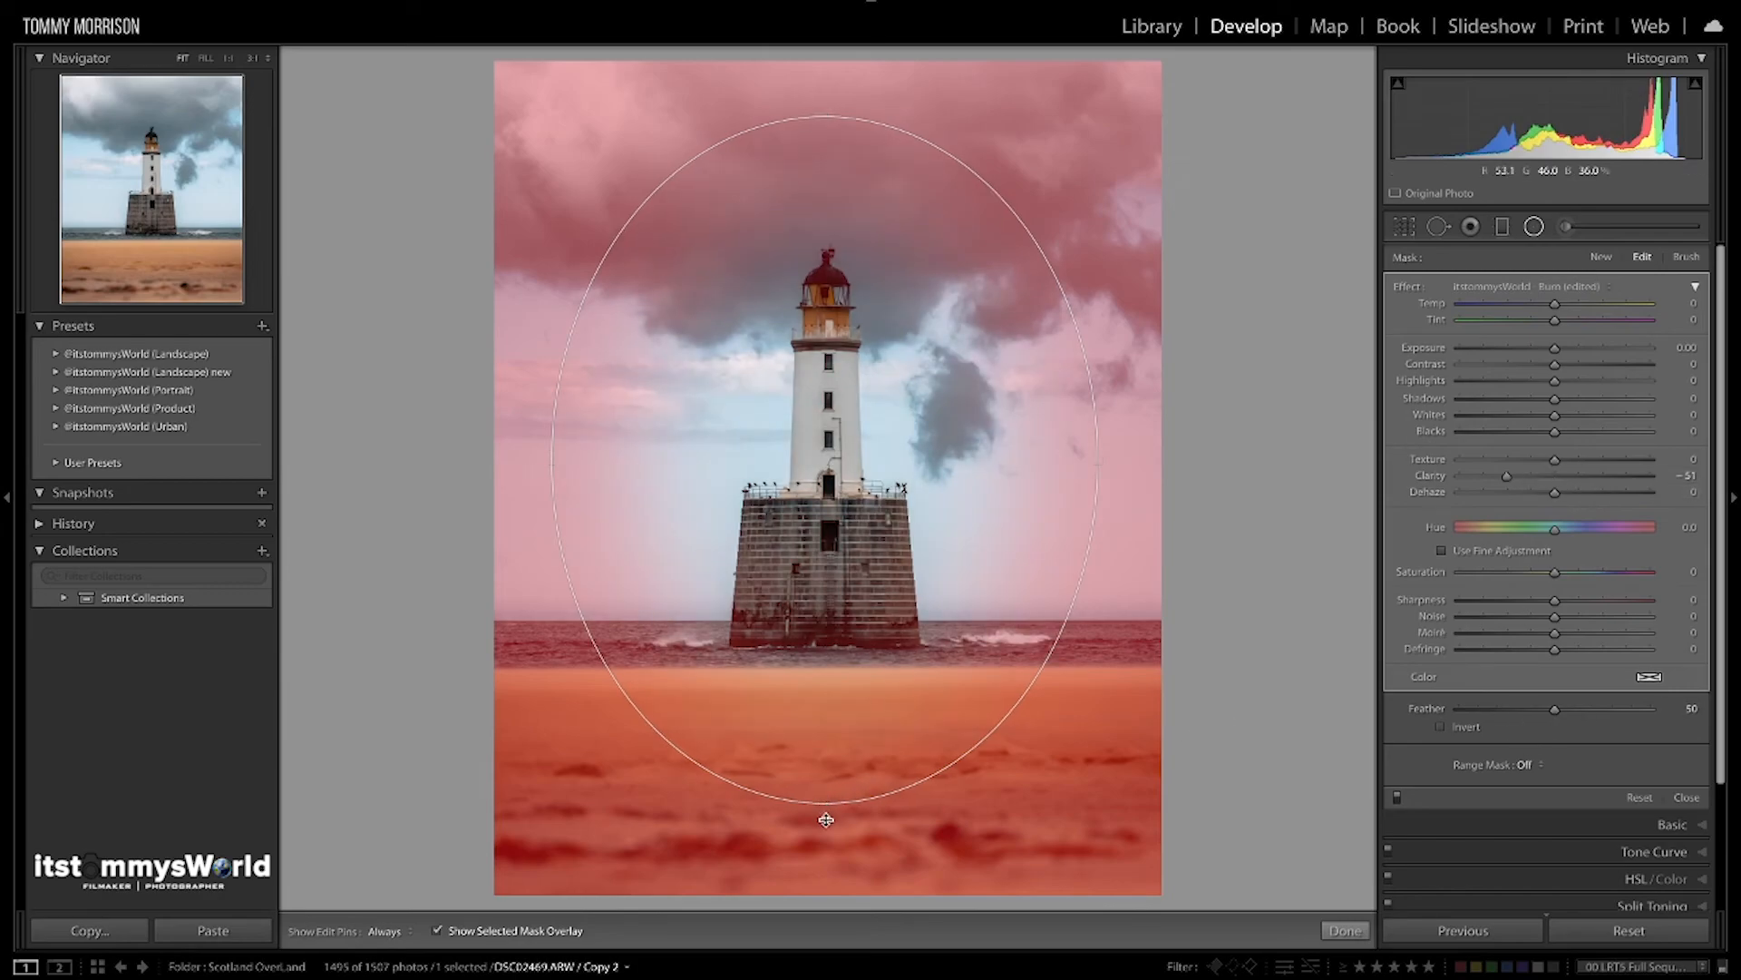
Stretch the radial filter's ellipse almost to the photo's full height and slightly wider, hide its overlay and close the filter
{"action": "left_click_drag", "start_coordinate": [824, 823], "coordinate": [824, 851]}
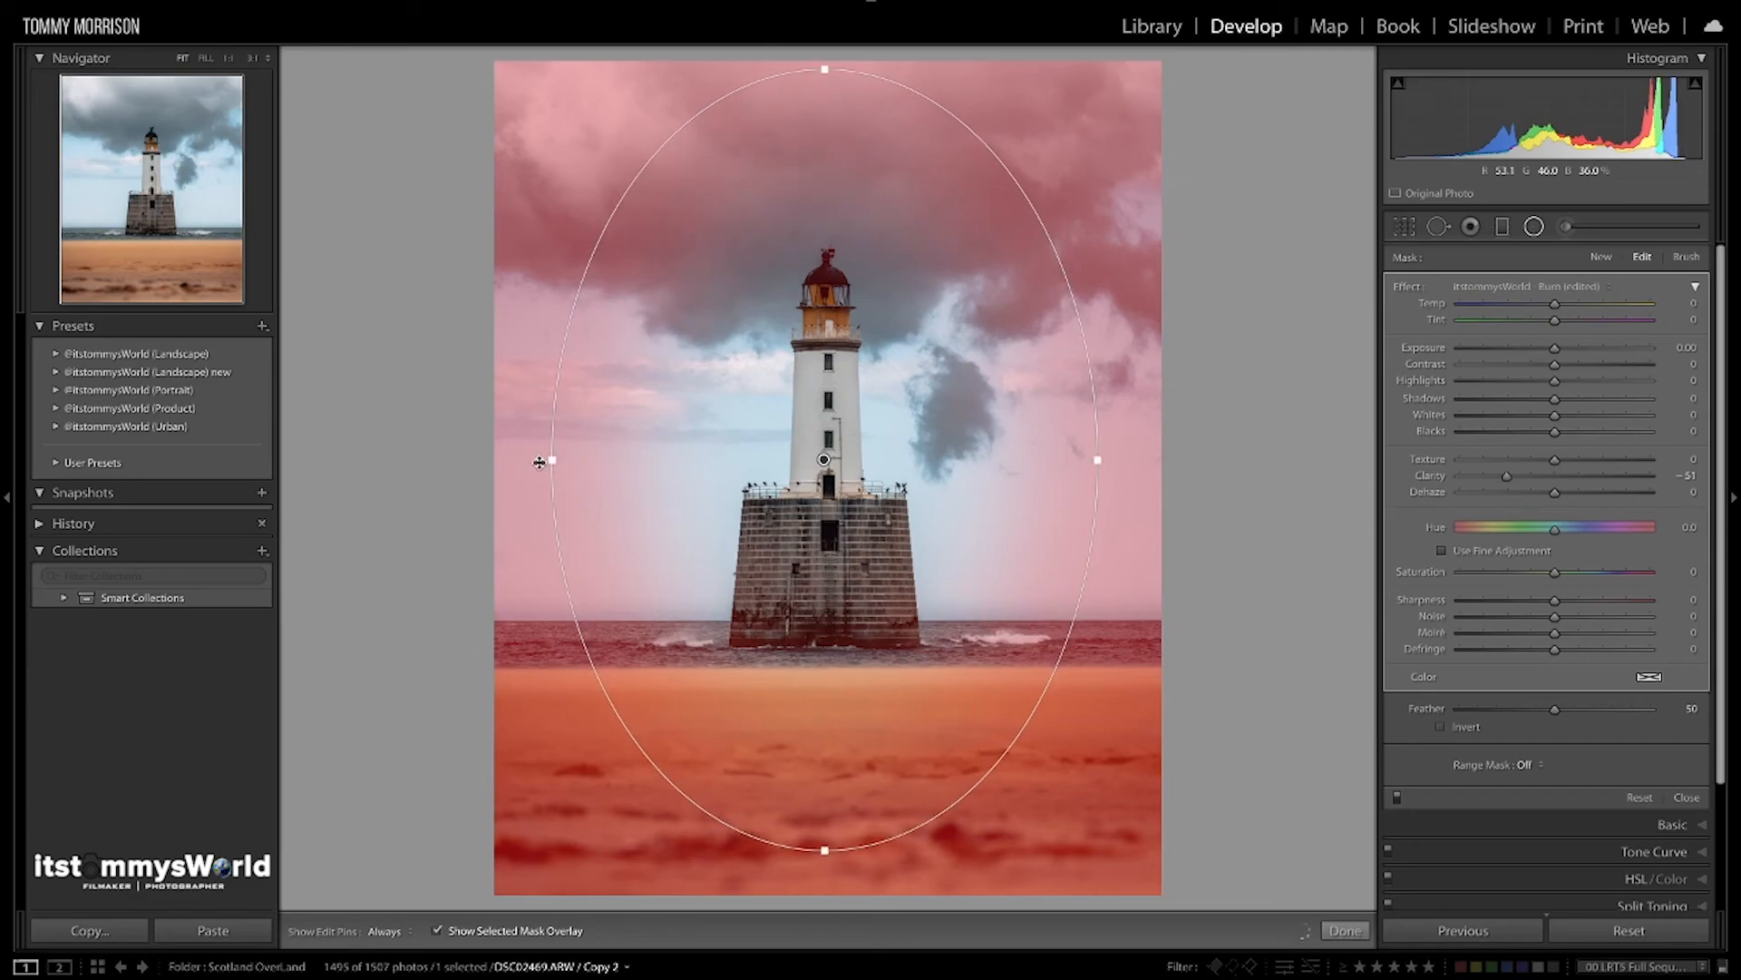
{"action": "left_click_drag", "start_coordinate": [547, 462], "coordinate": [546, 462]}
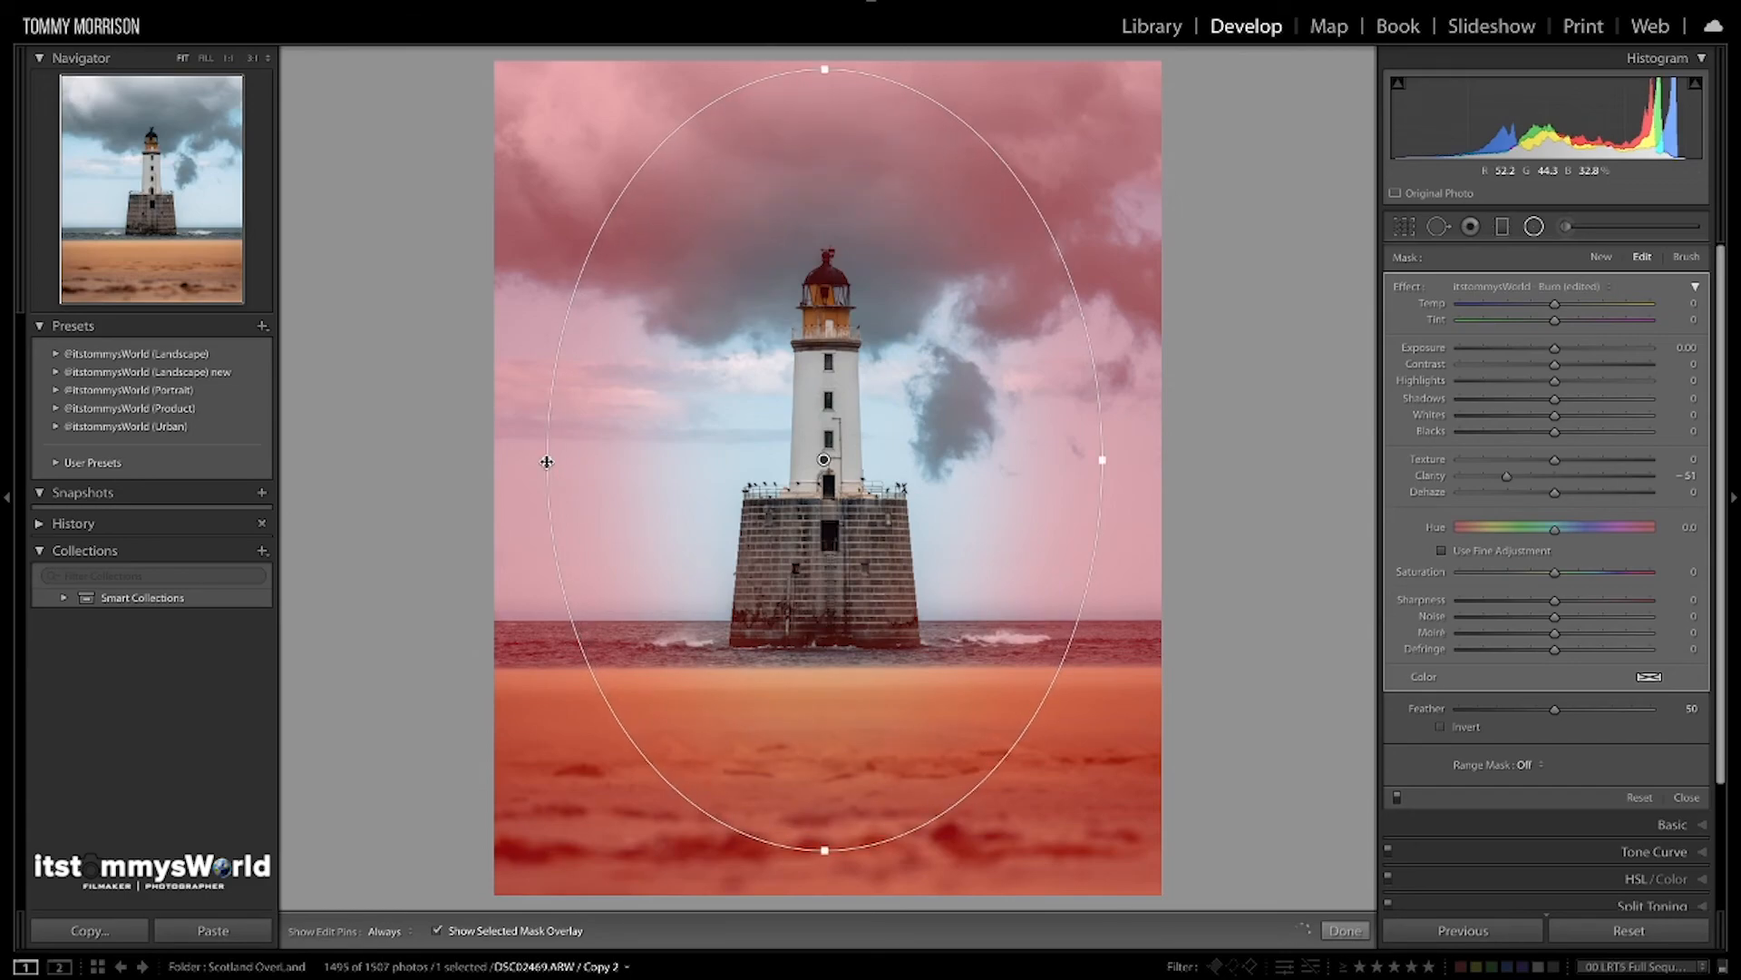
{"action": "key", "text": "o"}
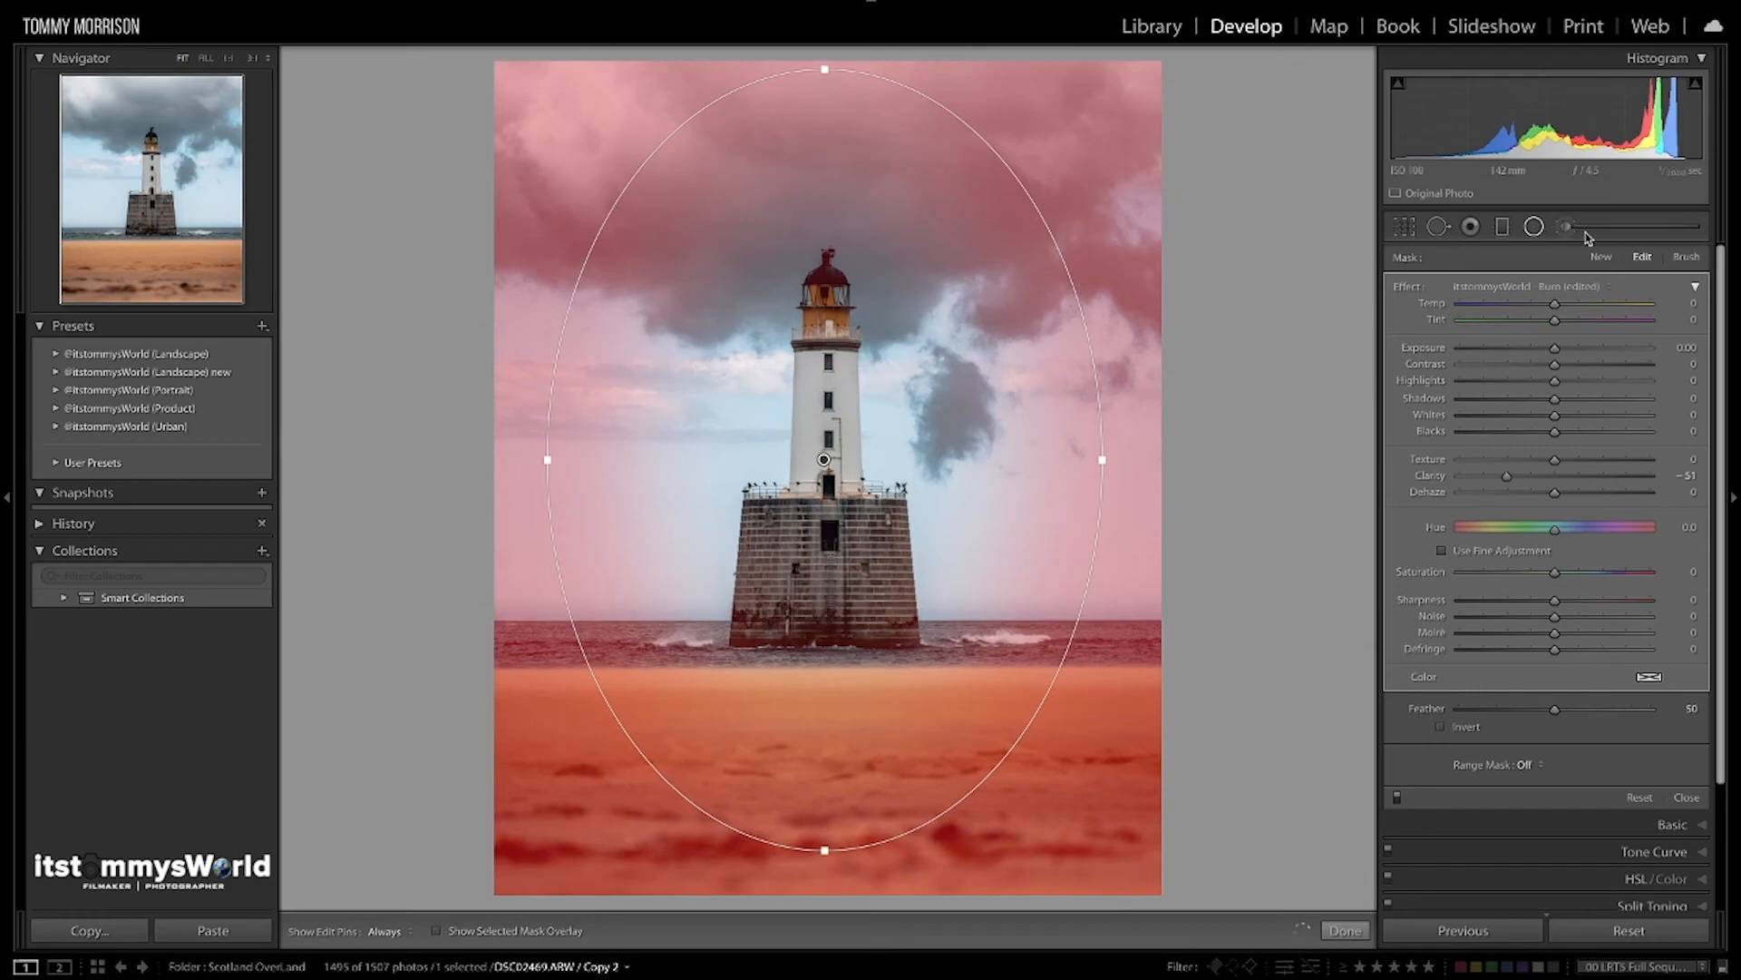
{"action": "left_click", "coordinate": [1536, 228]}
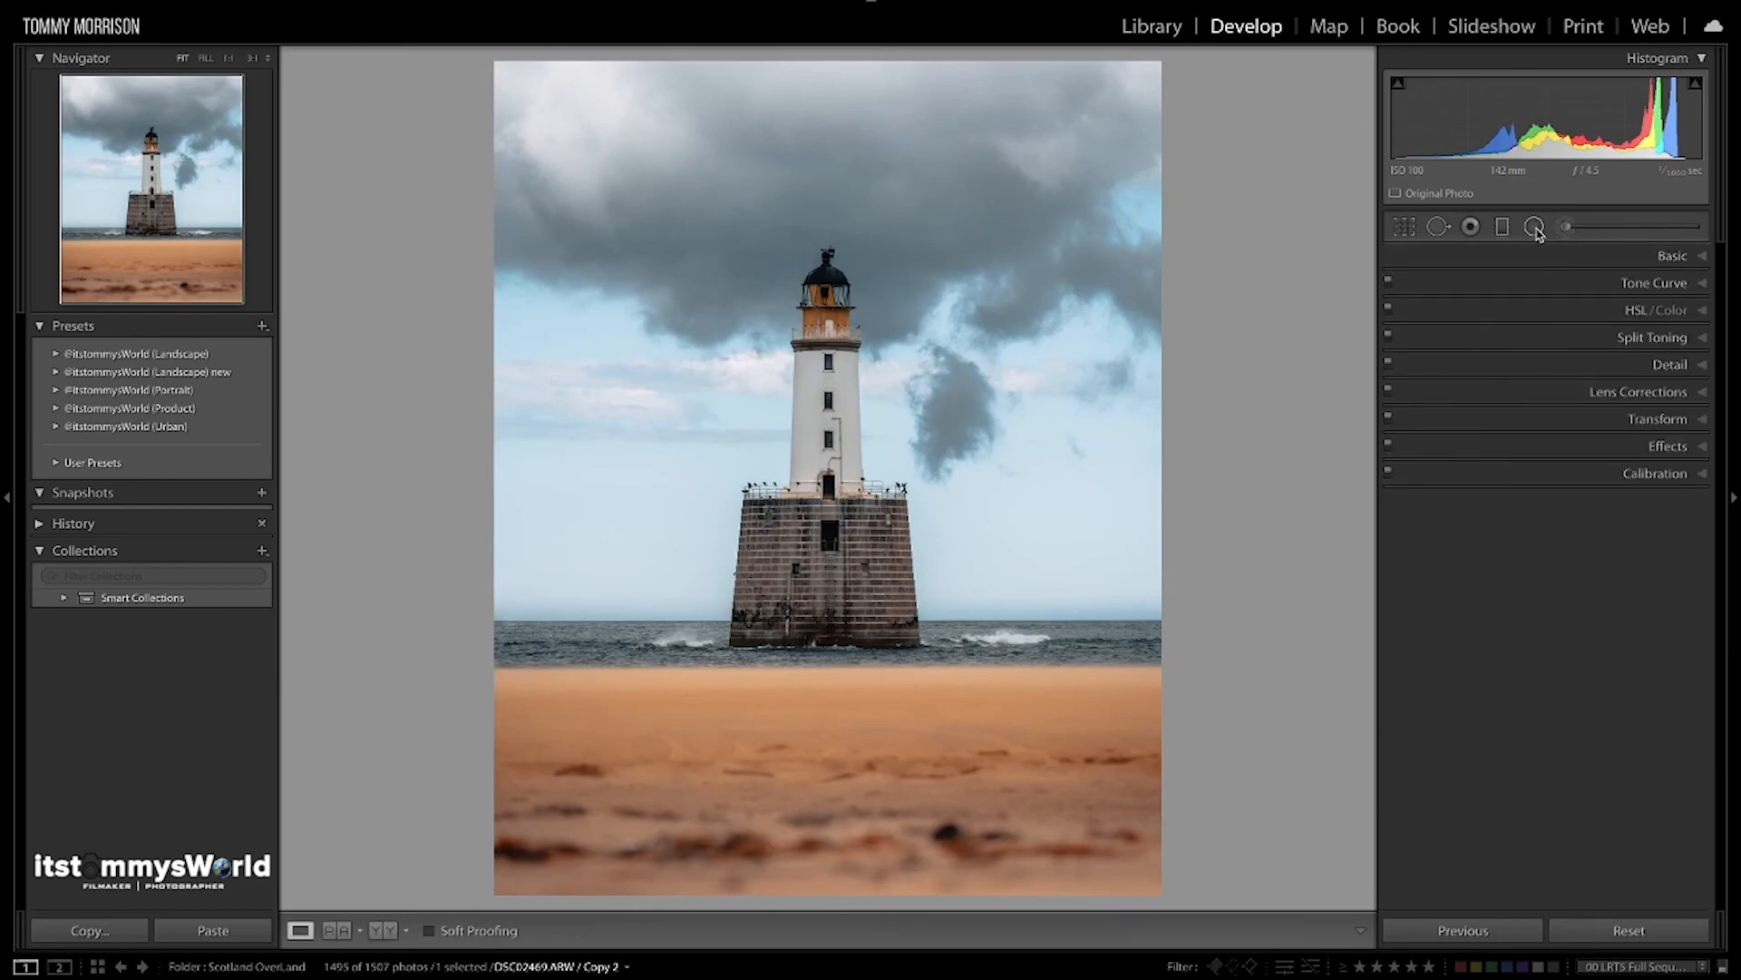
Brighten the breaking waves on both sides of the lighthouse base with a new adjustment brush using the itstommysWorld - Dodge preset
{"action": "left_click", "coordinate": [1572, 228]}
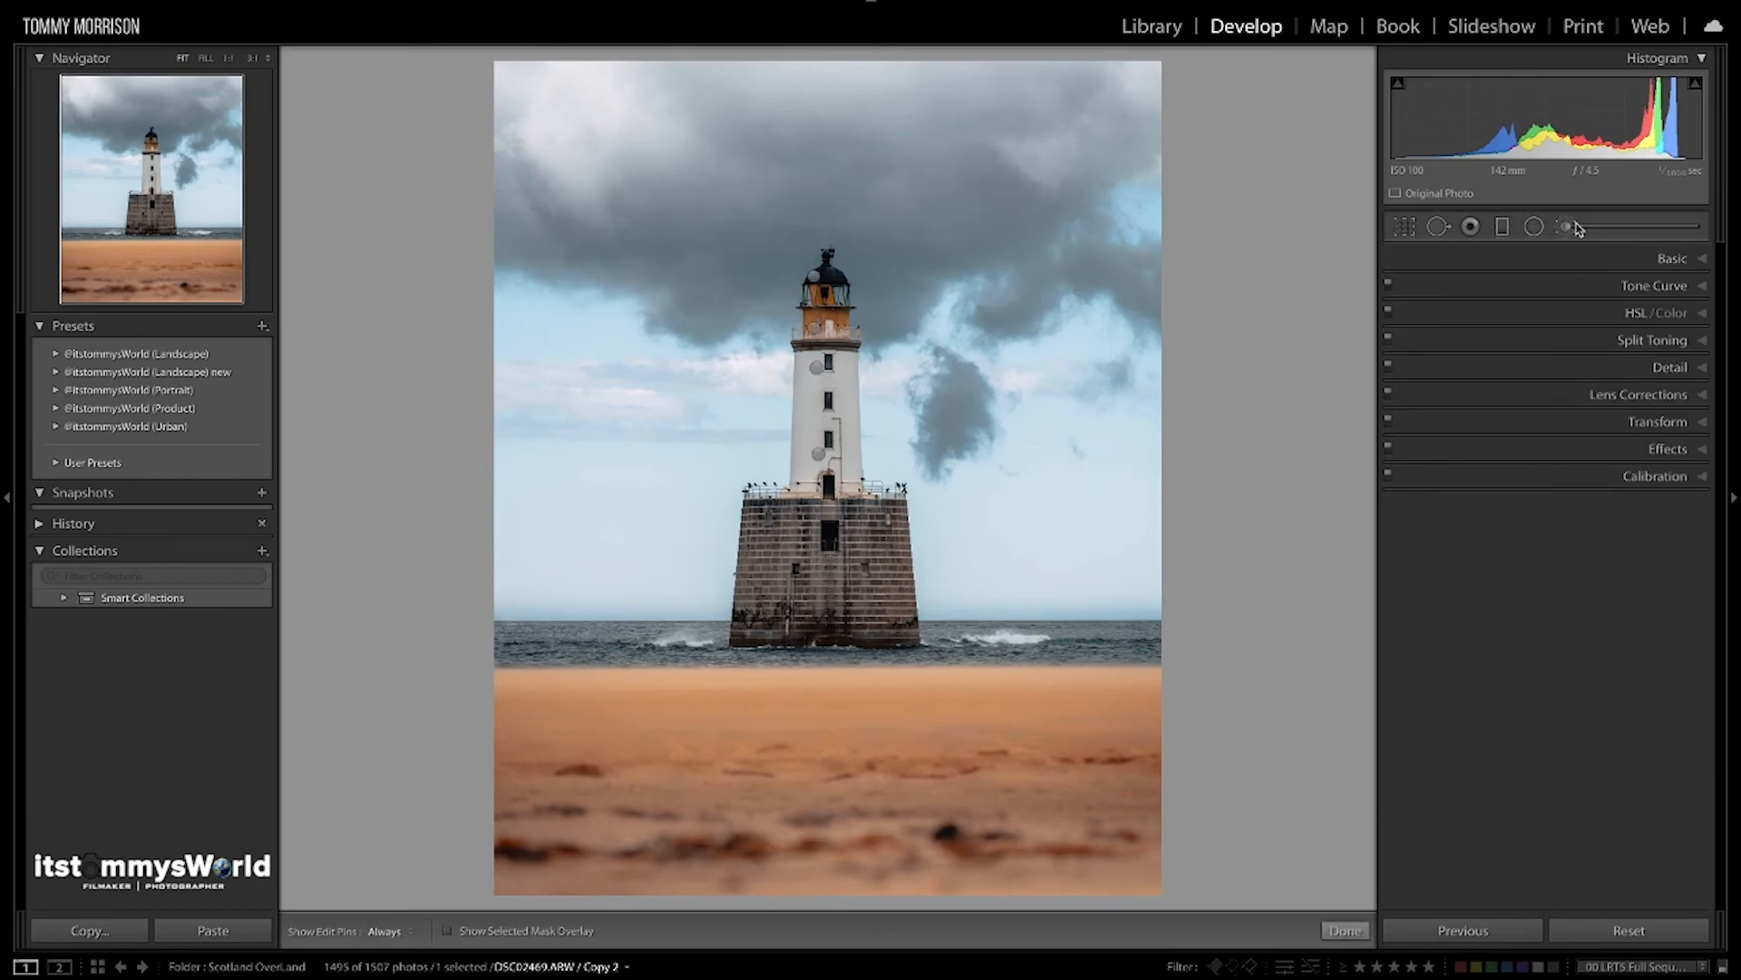
{"action": "left_click", "coordinate": [1577, 228]}
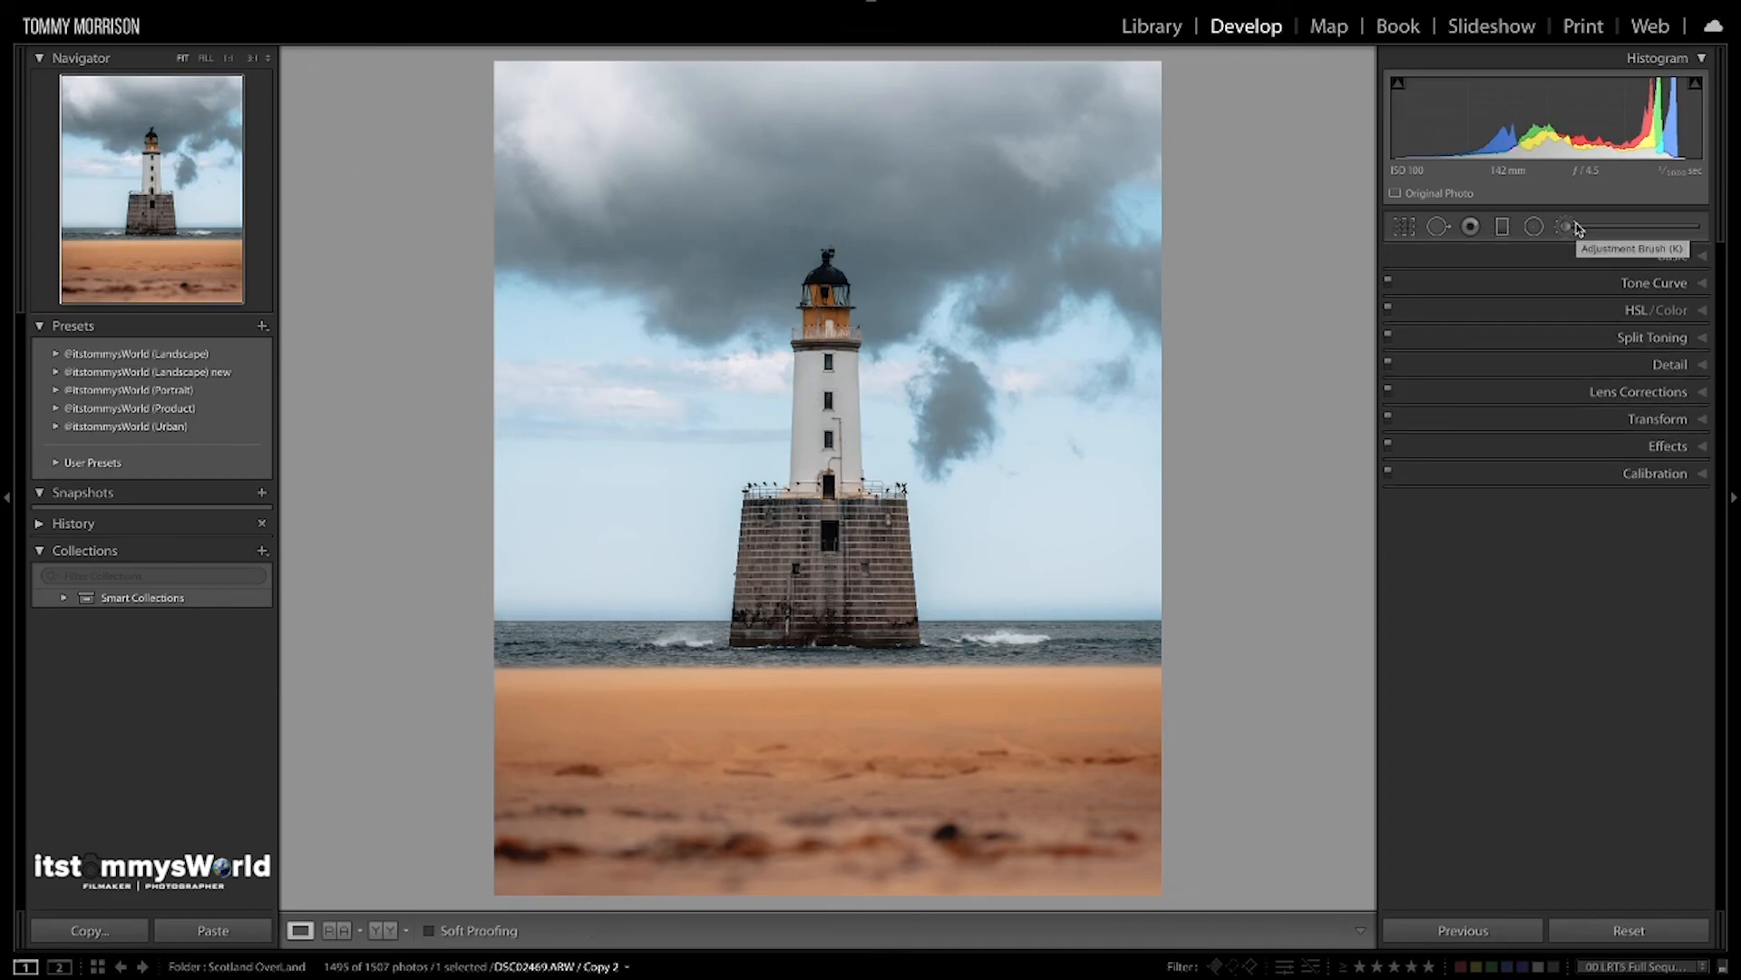
{"action": "left_click", "coordinate": [1577, 227]}
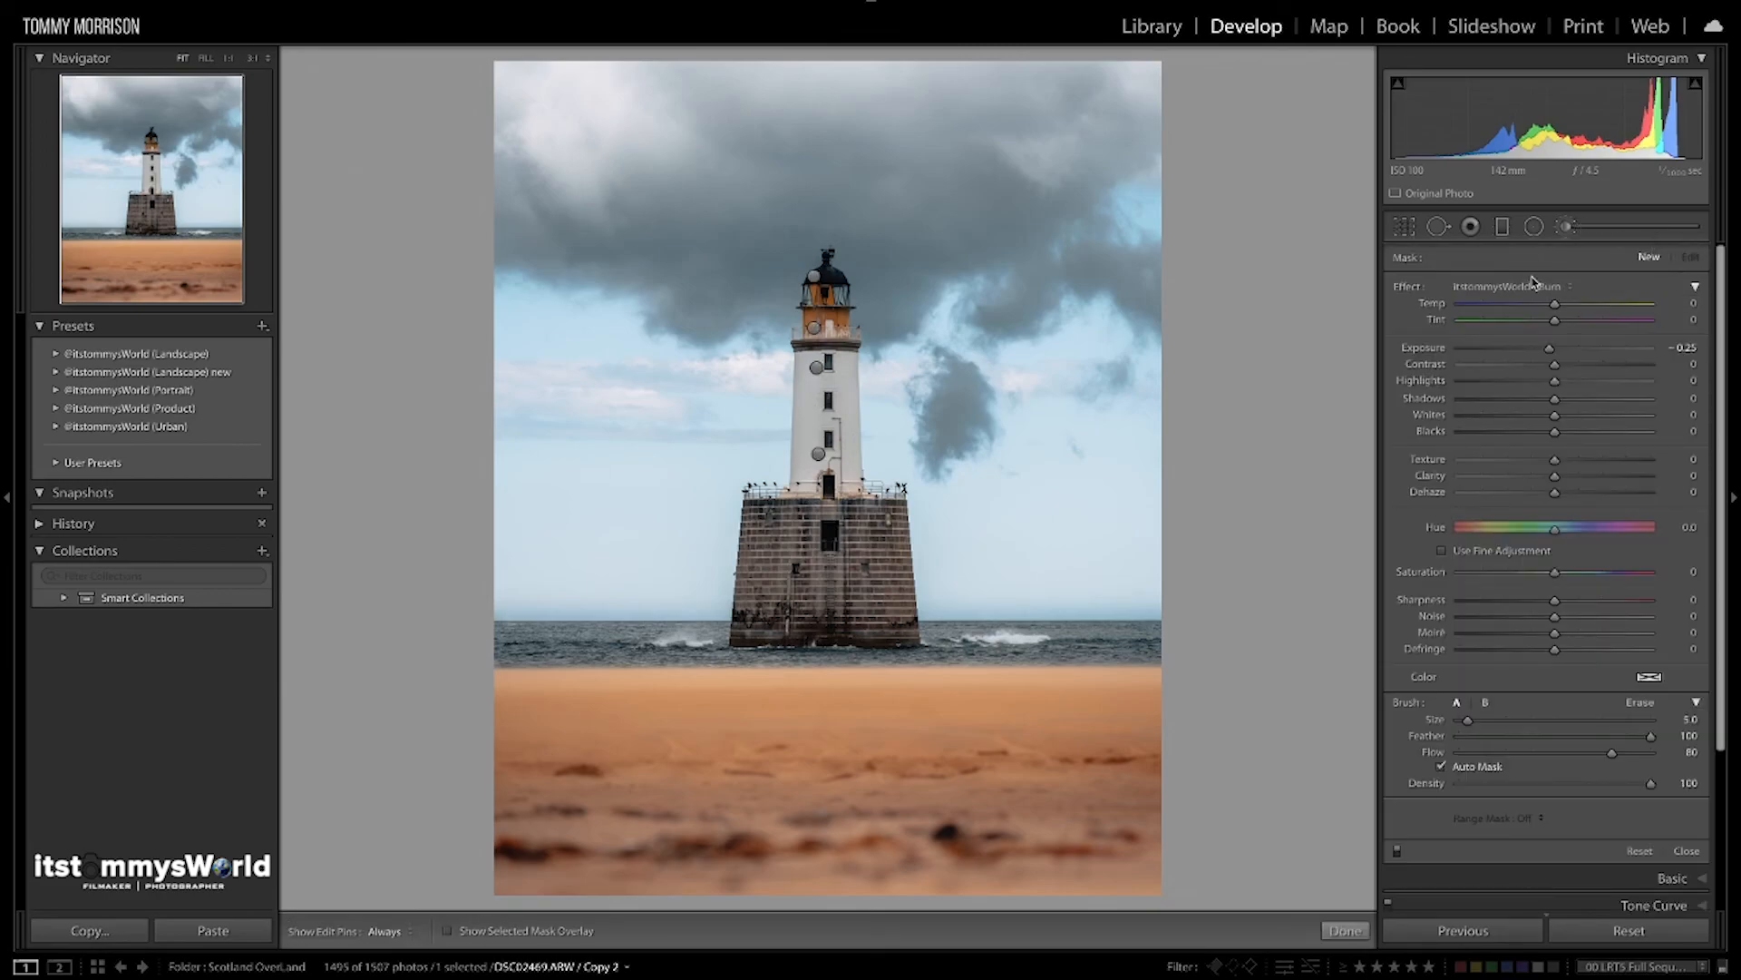
{"action": "left_click", "coordinate": [1547, 288]}
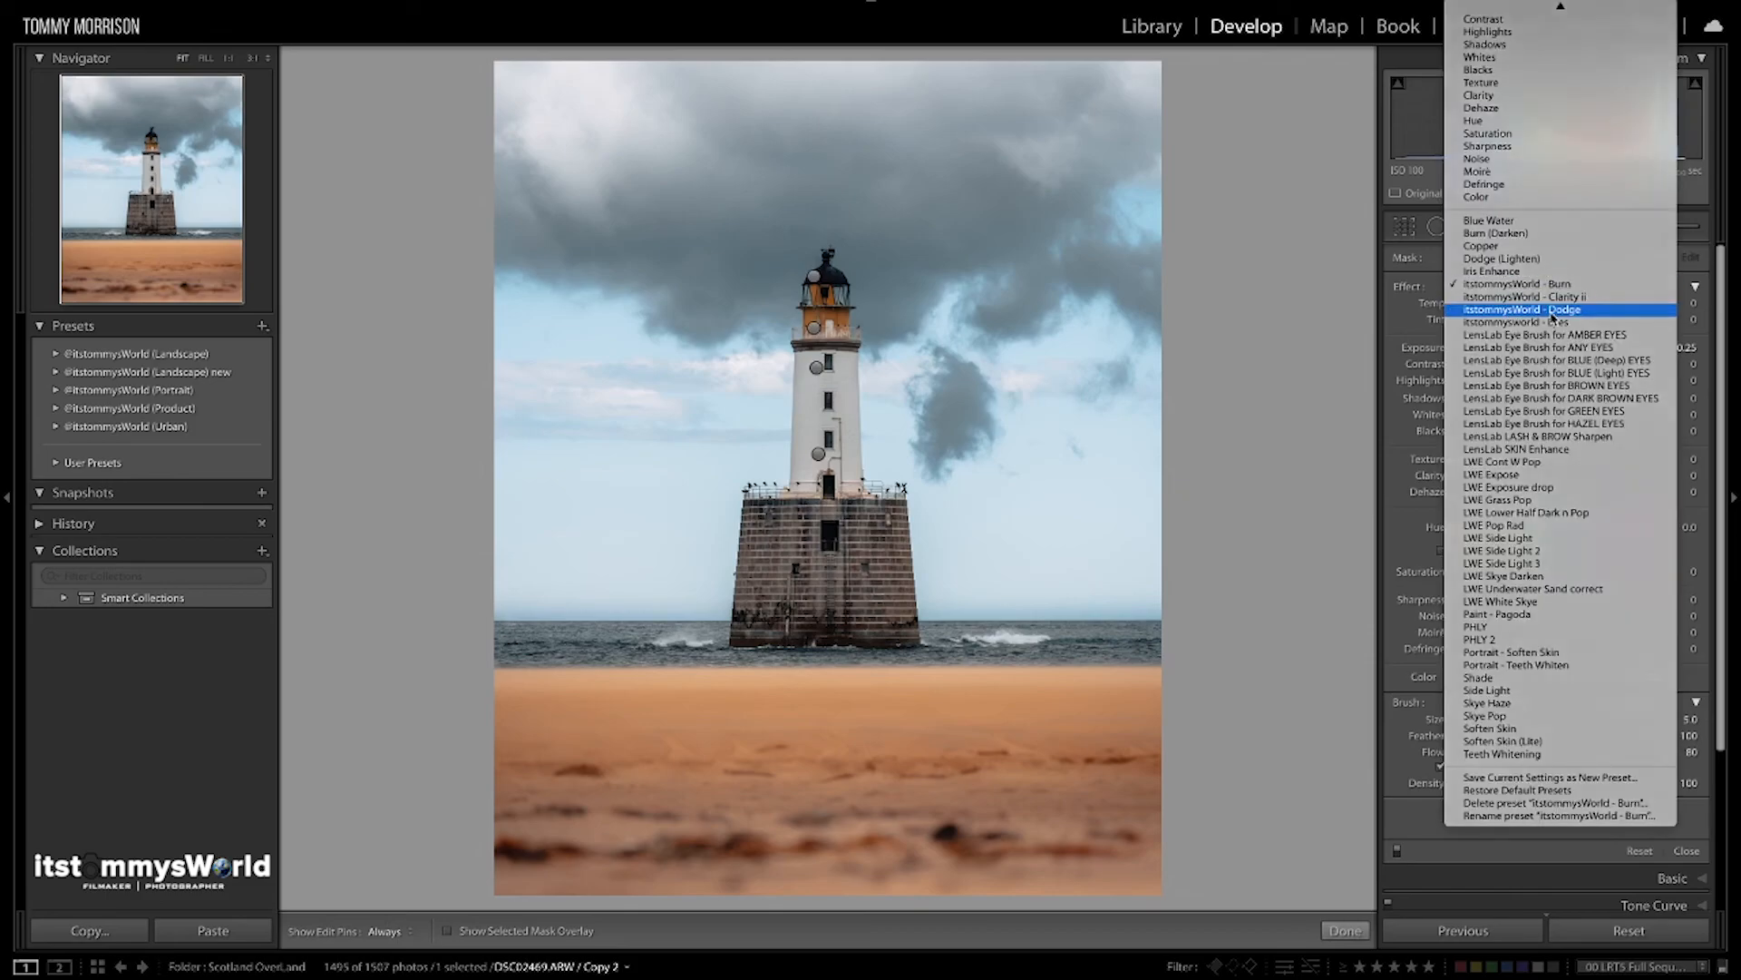
{"action": "left_click", "coordinate": [1553, 311]}
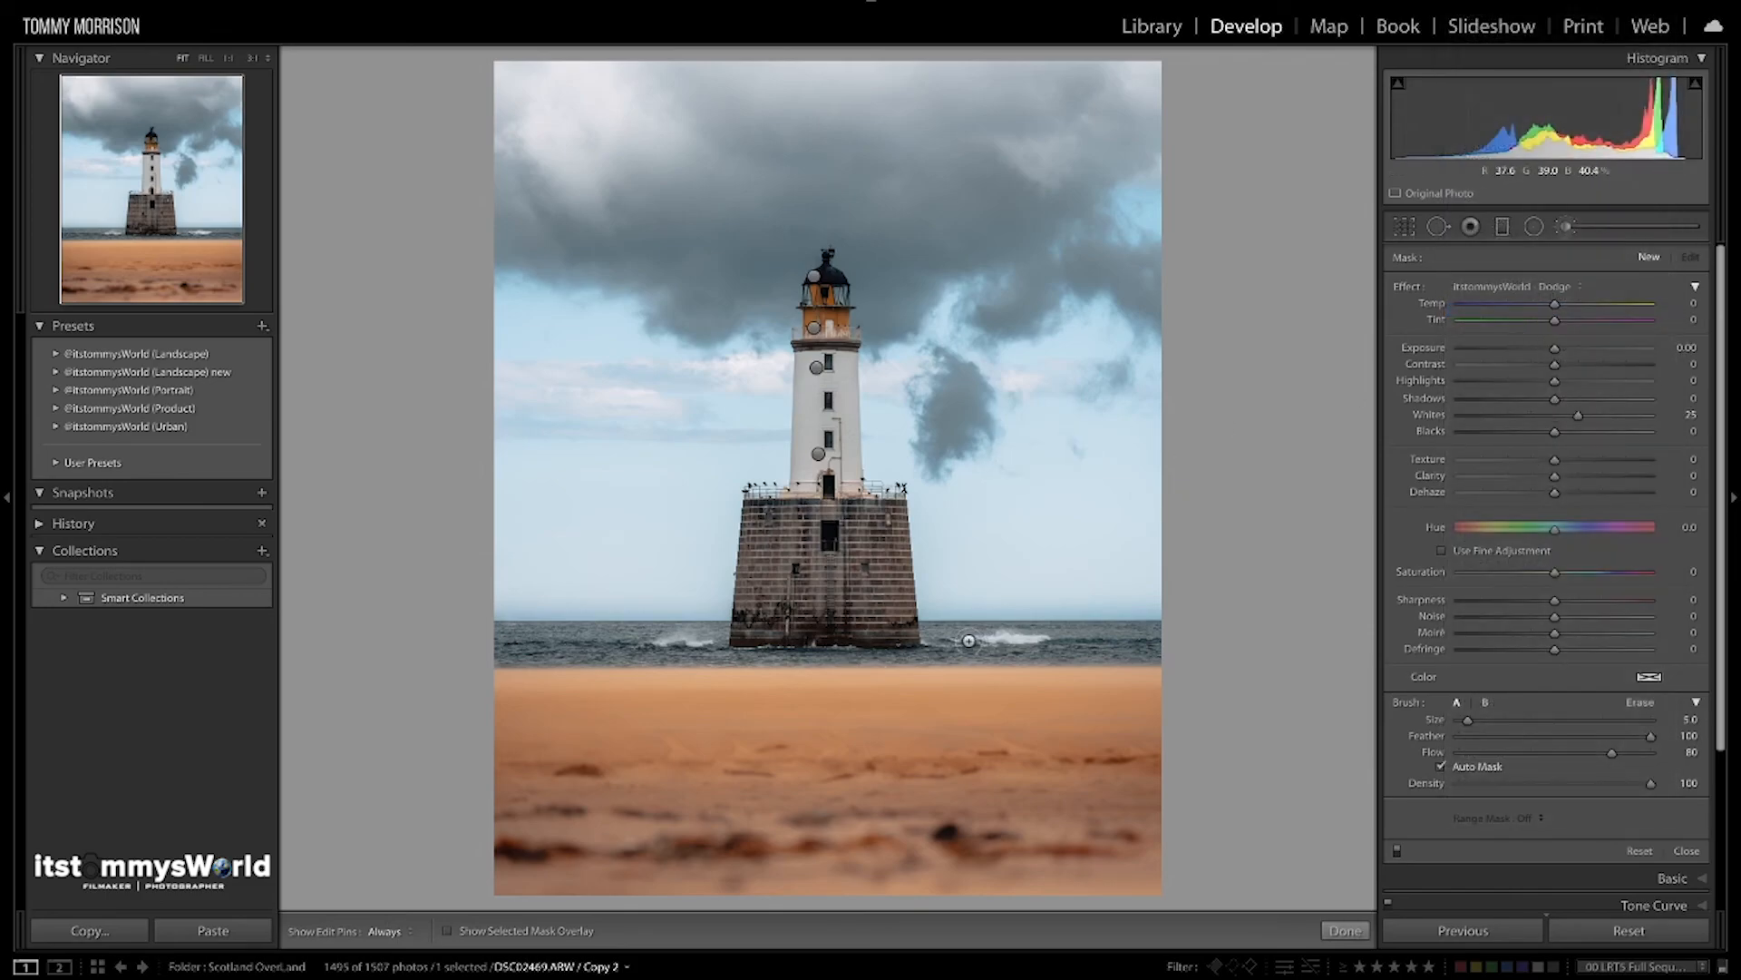
{"action": "key", "text": "h"}
{"action": "left_click_drag", "start_coordinate": [856, 655], "coordinate": [683, 640]}
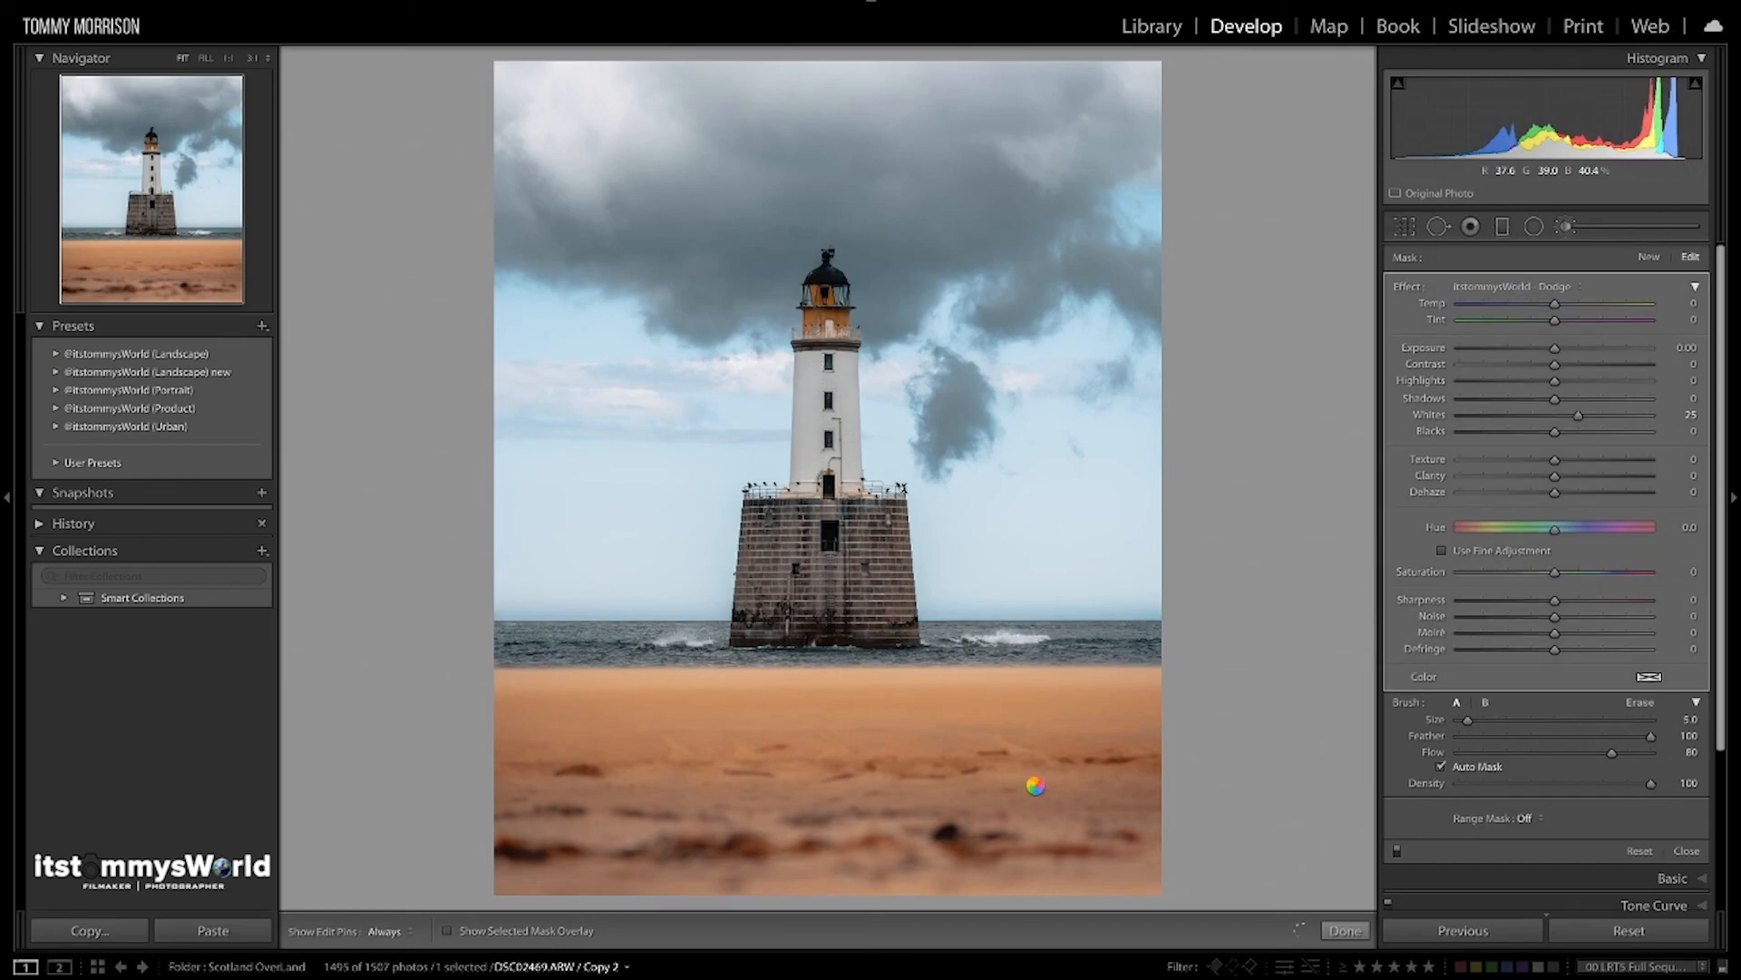
{"action": "key", "text": "h"}
{"action": "key", "text": "h"}
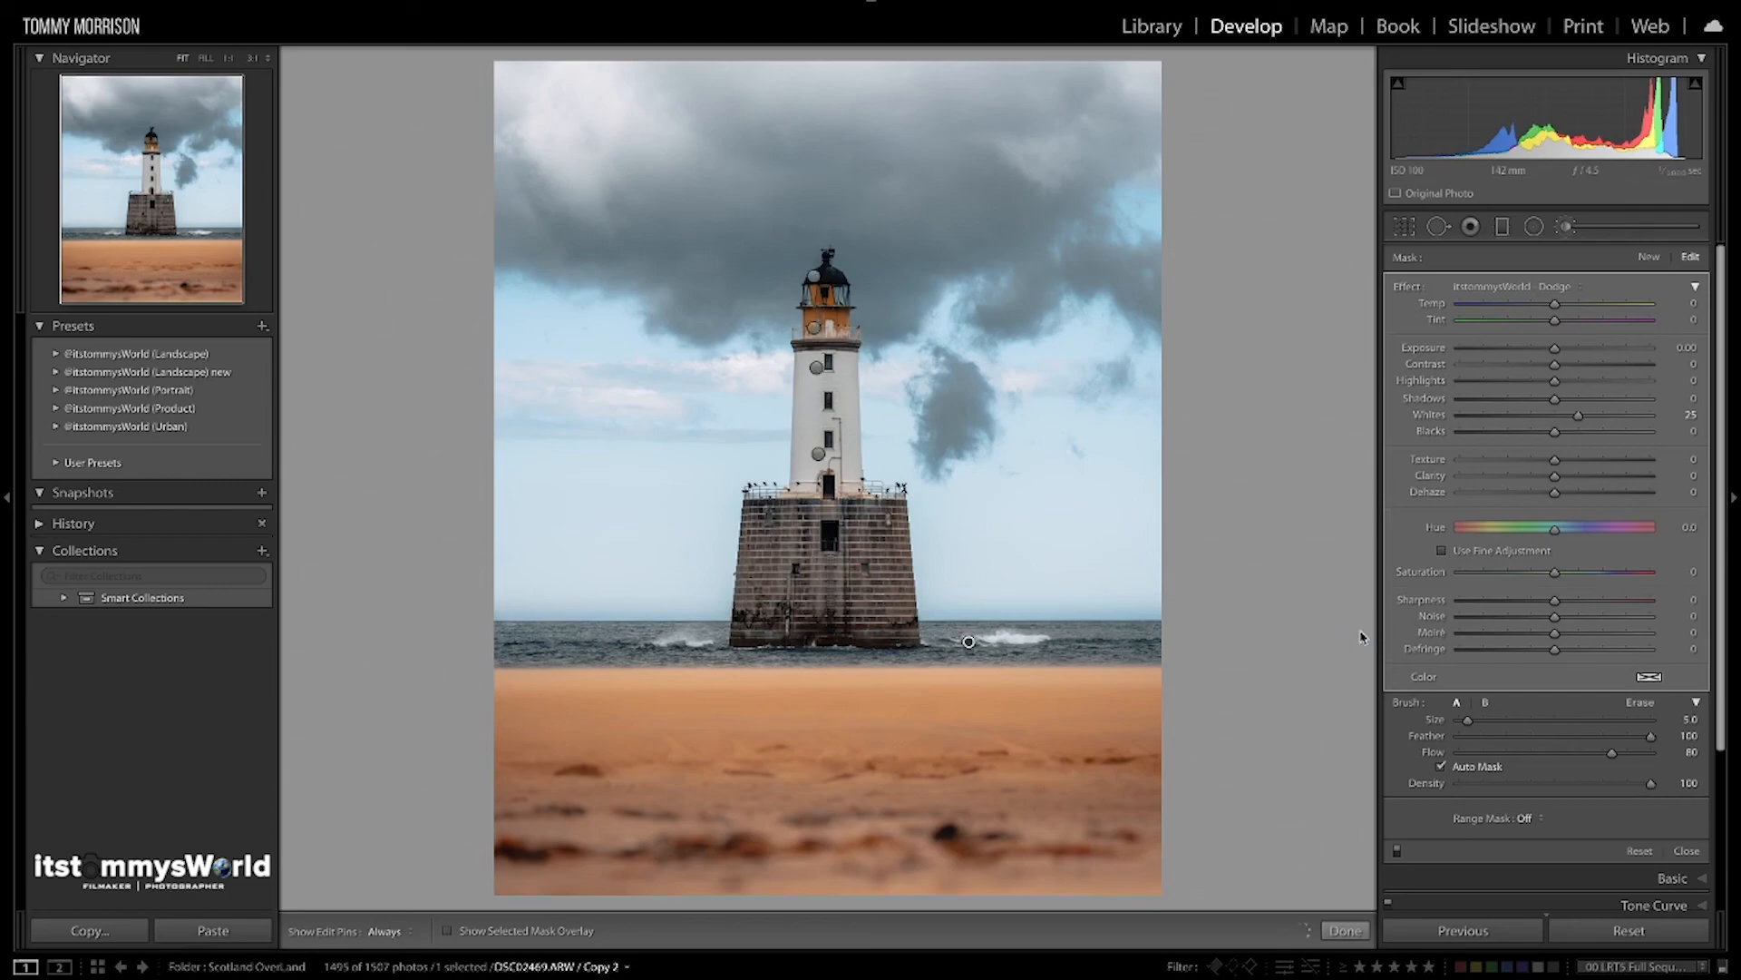